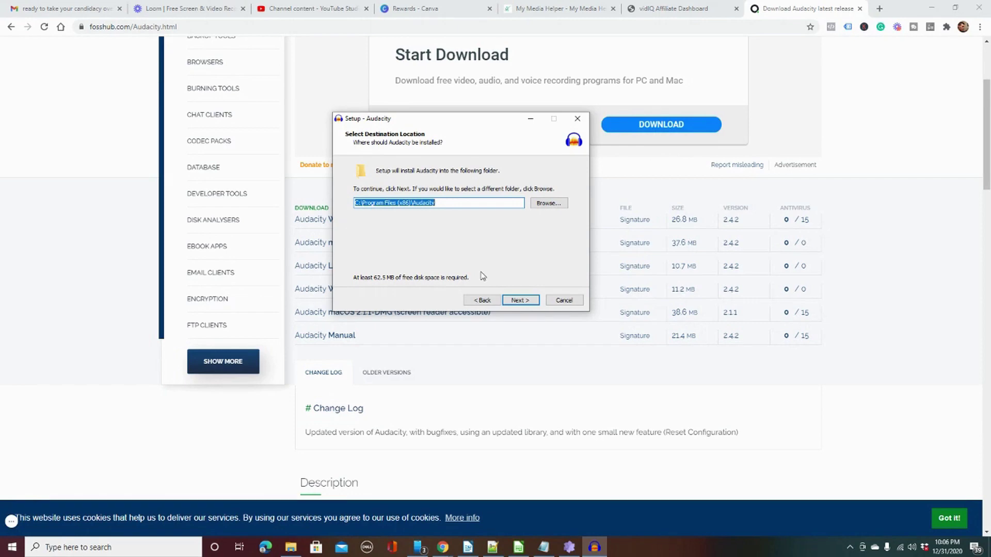
Step: Install Audacity into the existing C:\Program Files (x86)\Audacity folder with a desktop shortcut and without resetting preferences
click(516, 300)
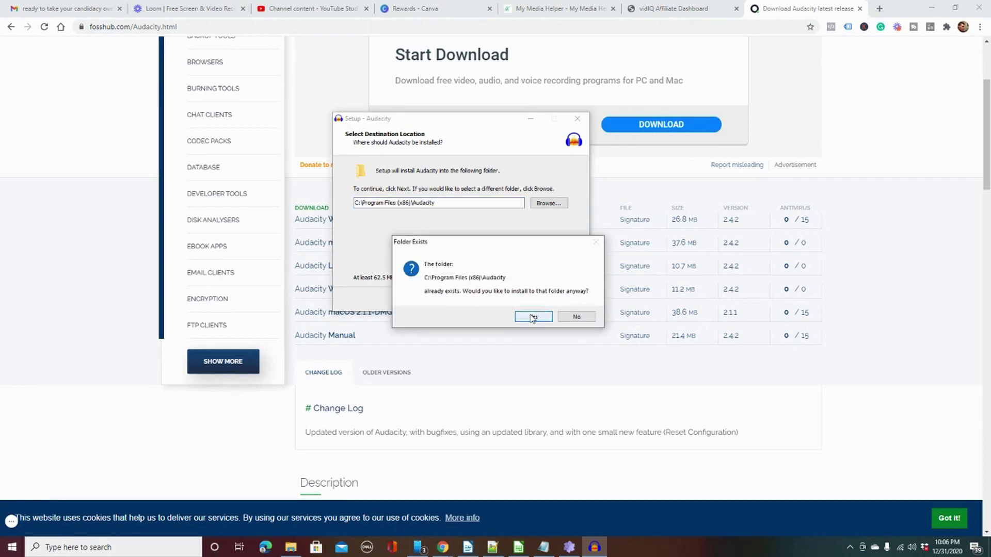
click(532, 316)
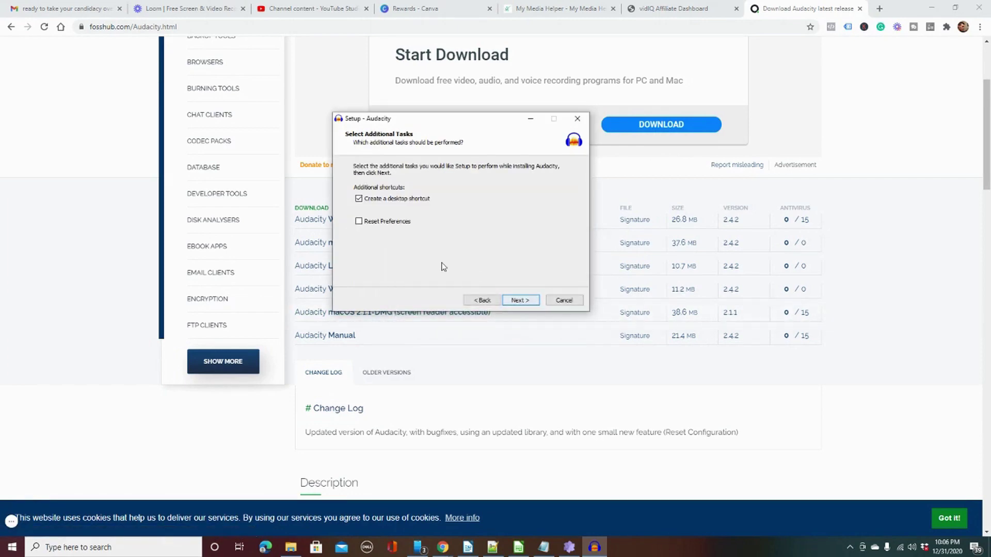
click(526, 300)
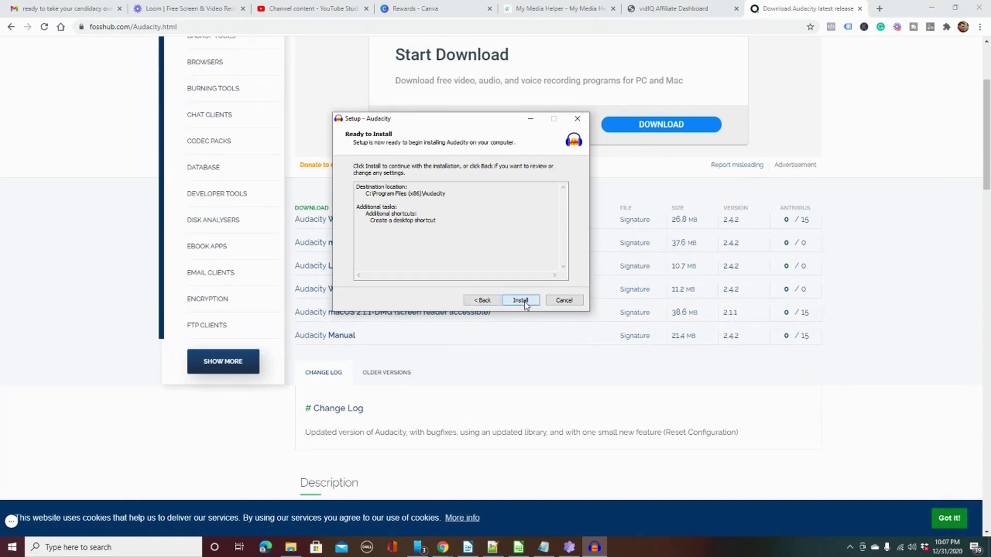
click(520, 301)
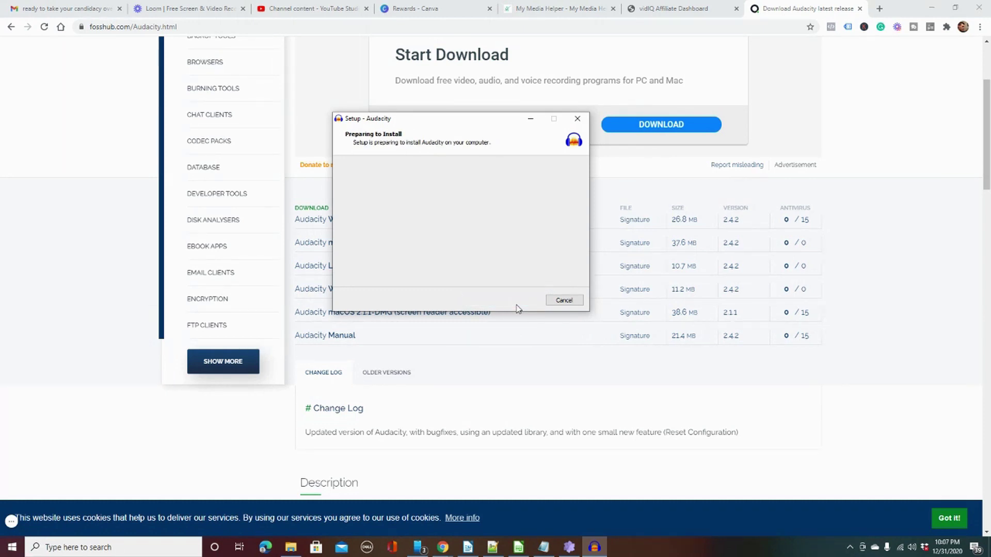
Step: Complete the Audacity setup wizard past the information page, with the option to launch Audacity turned off
drag(470, 125, 449, 137)
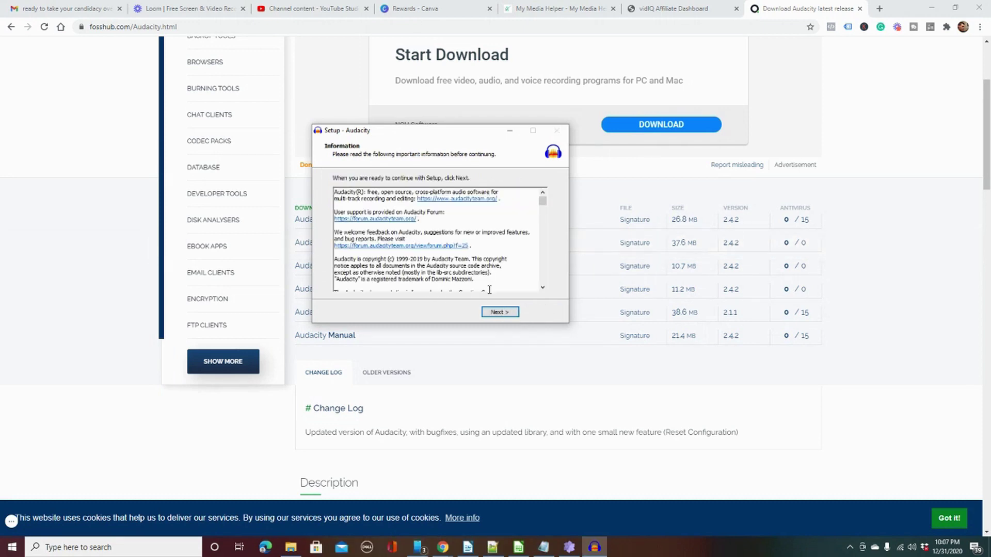
click(499, 312)
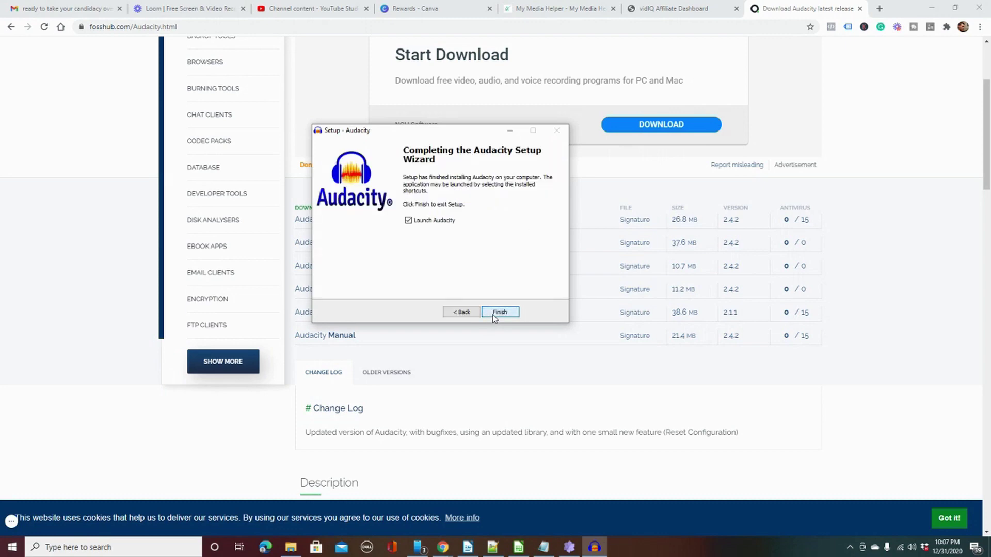
click(408, 220)
click(490, 313)
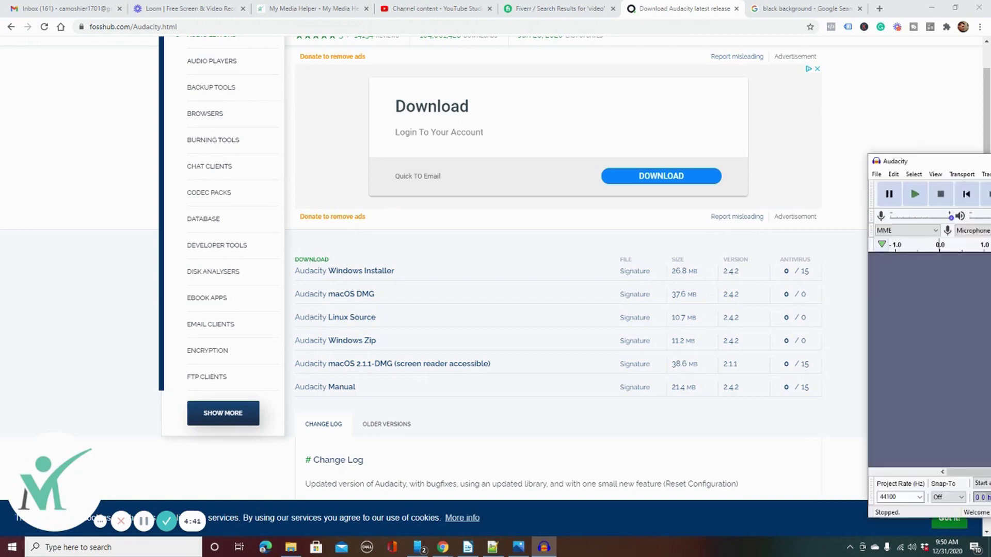
Step: Maximize the Audacity window, record about 8.5 seconds of microphone audio, and play the recording back
click(758, 114)
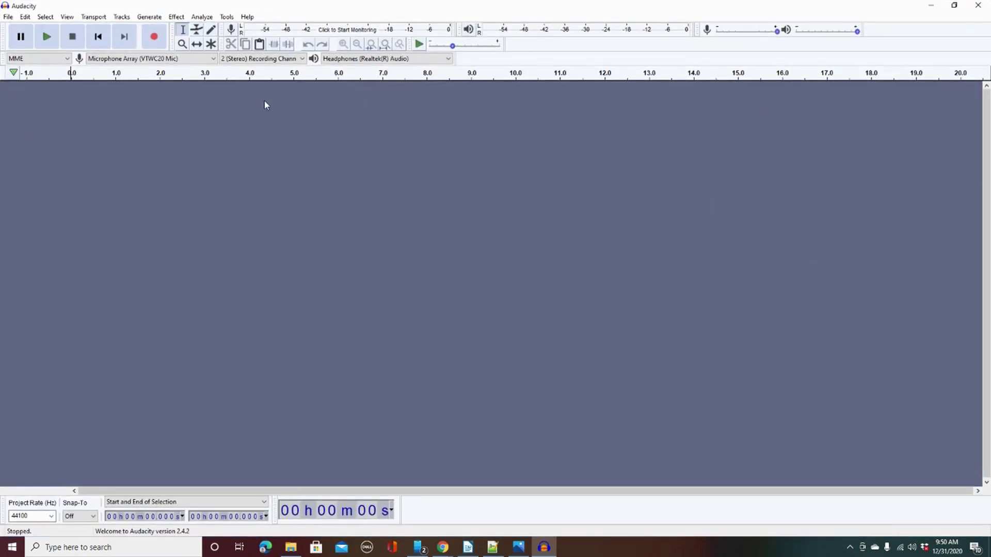
click(155, 37)
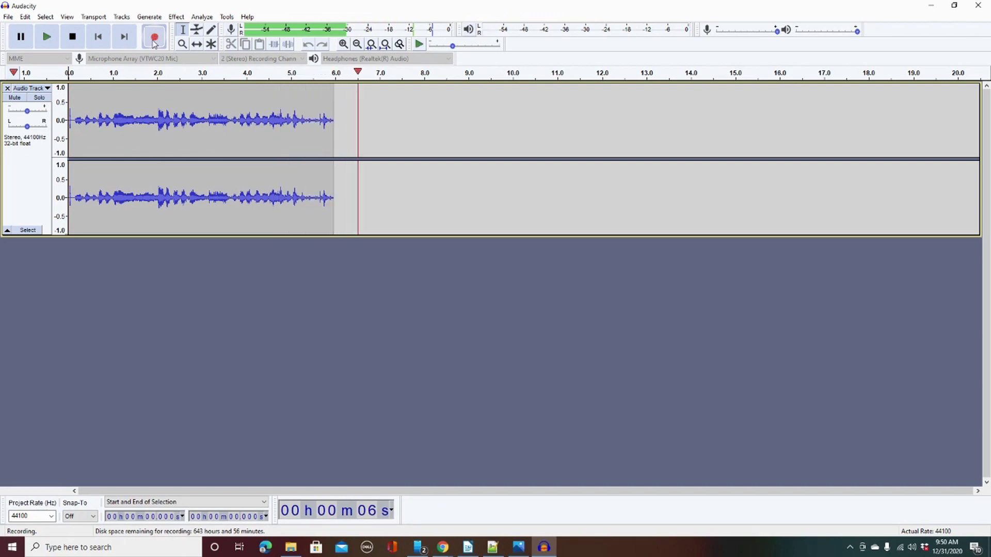
key(space)
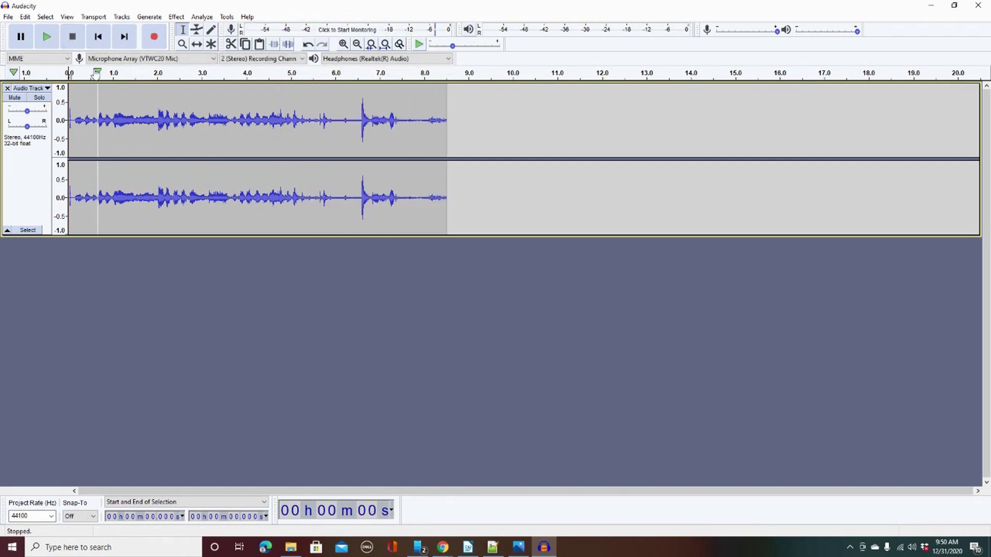
click(47, 38)
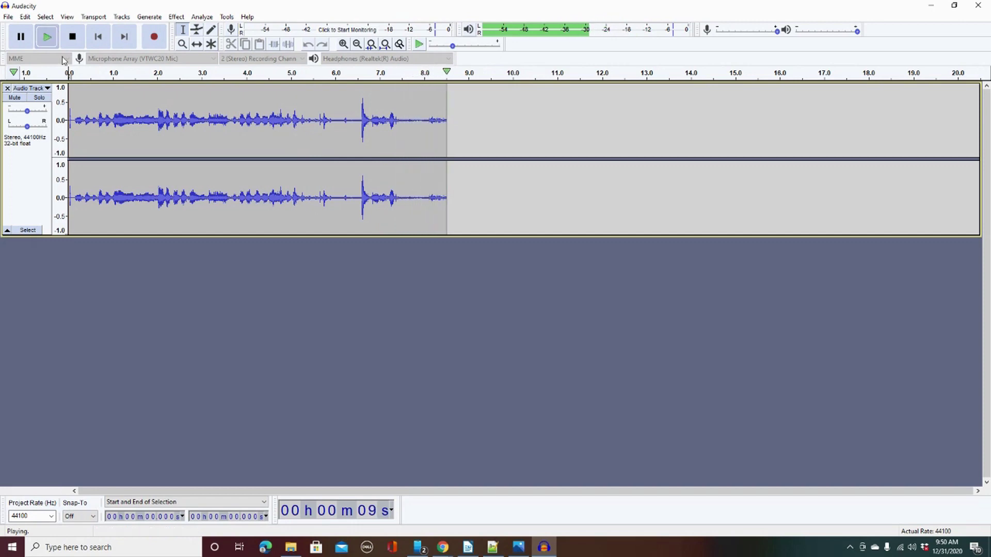
Step: Export the recording as an MP3 file named Practice Audio to the Desktop, leaving the metadata tags blank
click(7, 18)
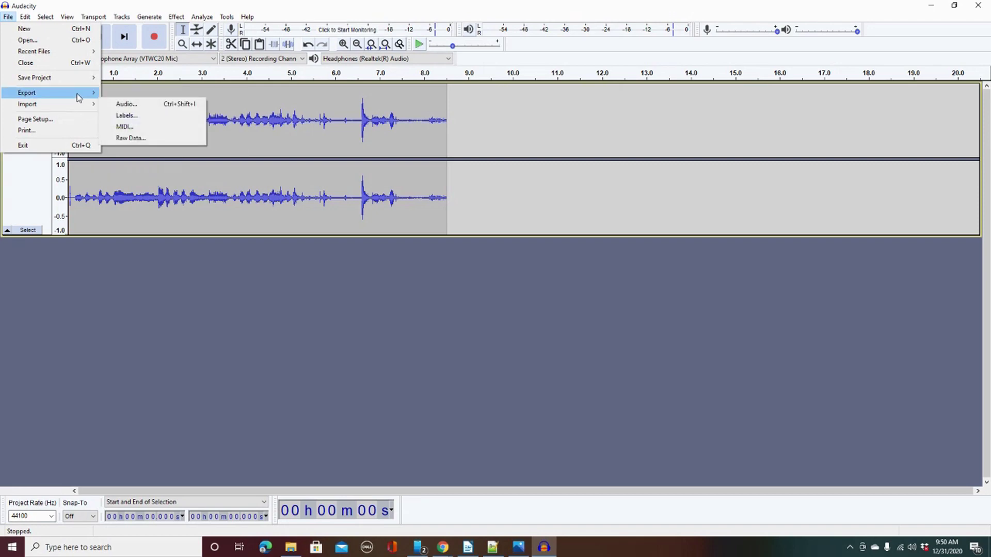
mouse_move(77, 94)
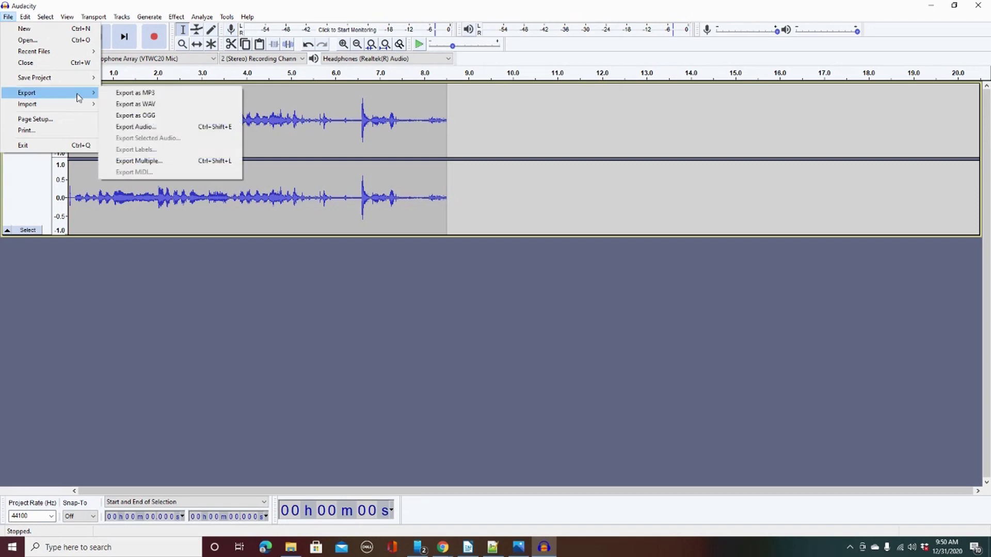
click(140, 94)
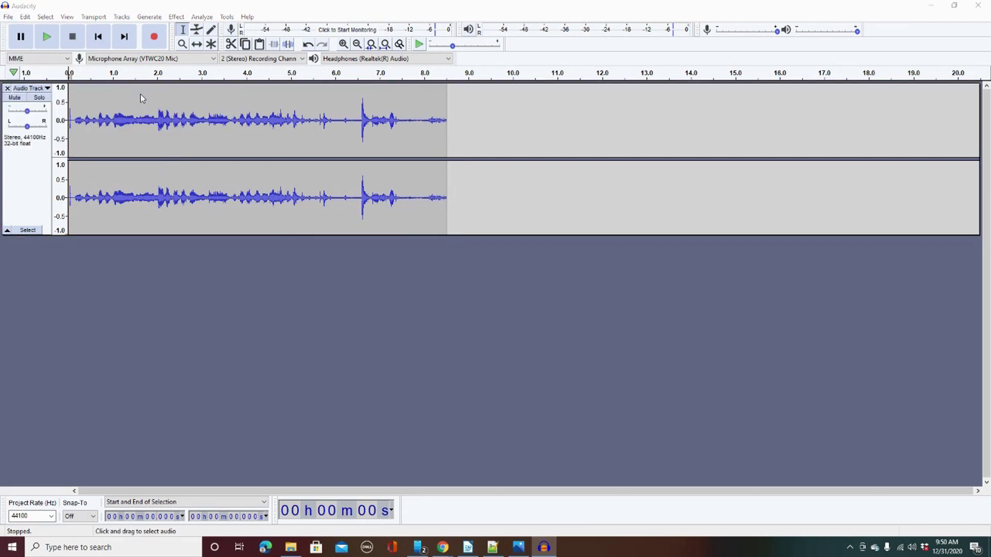
drag(149, 29, 438, 76)
click(319, 147)
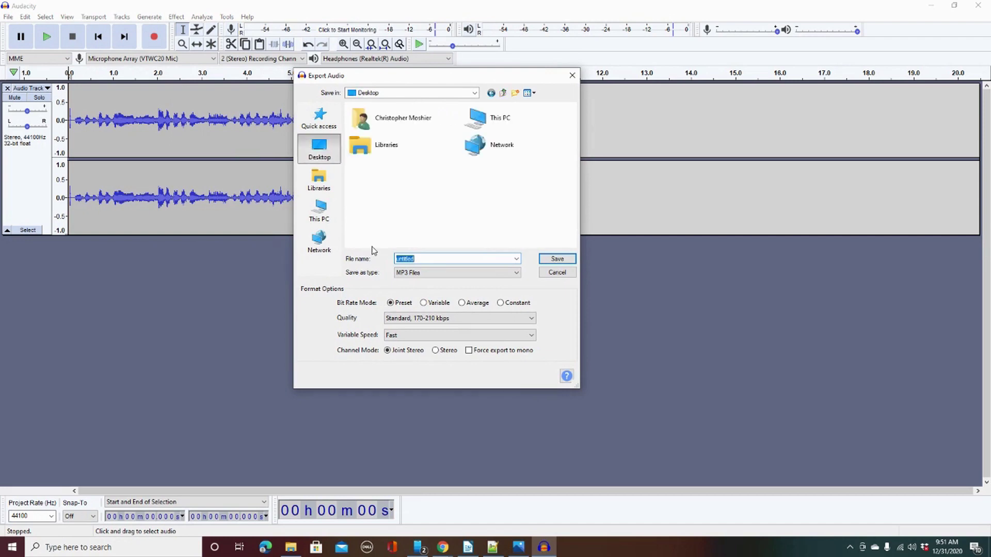
click(423, 259)
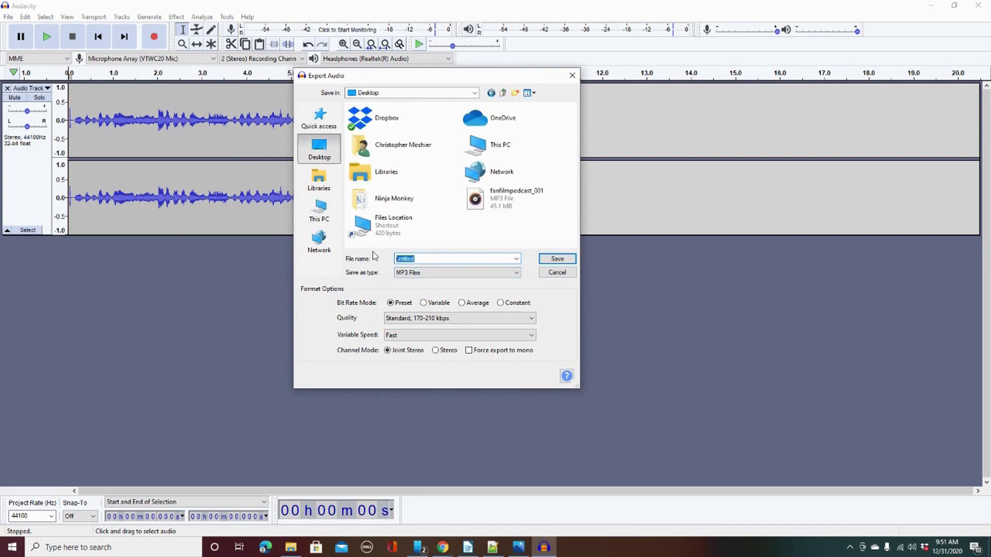
text(prPractice Adu)
key(BackSpace)
key(BackSpace)
text(udio)
click(558, 259)
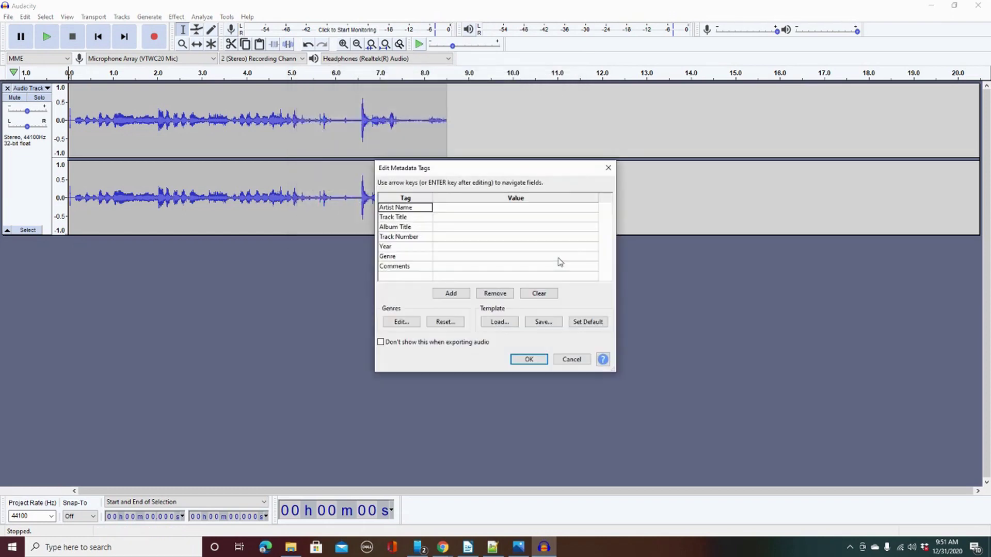
click(536, 360)
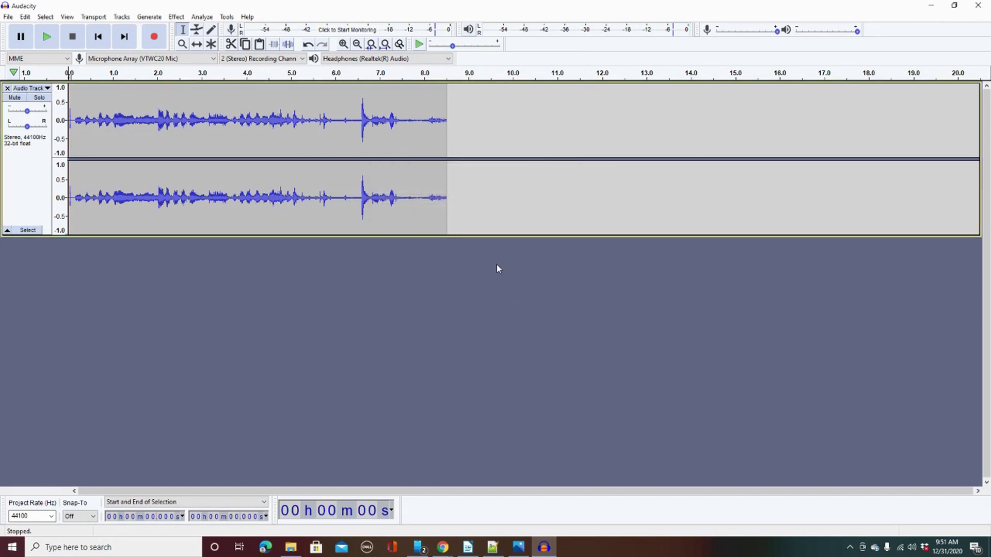
Step: Switch to the Lesson 13 video project in Photos and check the Desktop folder in File Explorer for the Practice Audio file
click(931, 8)
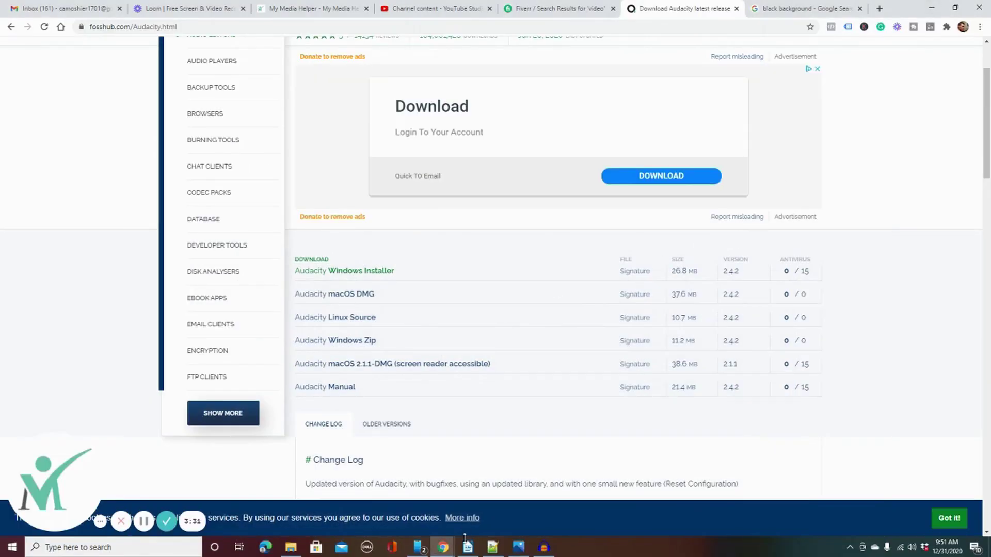
click(518, 549)
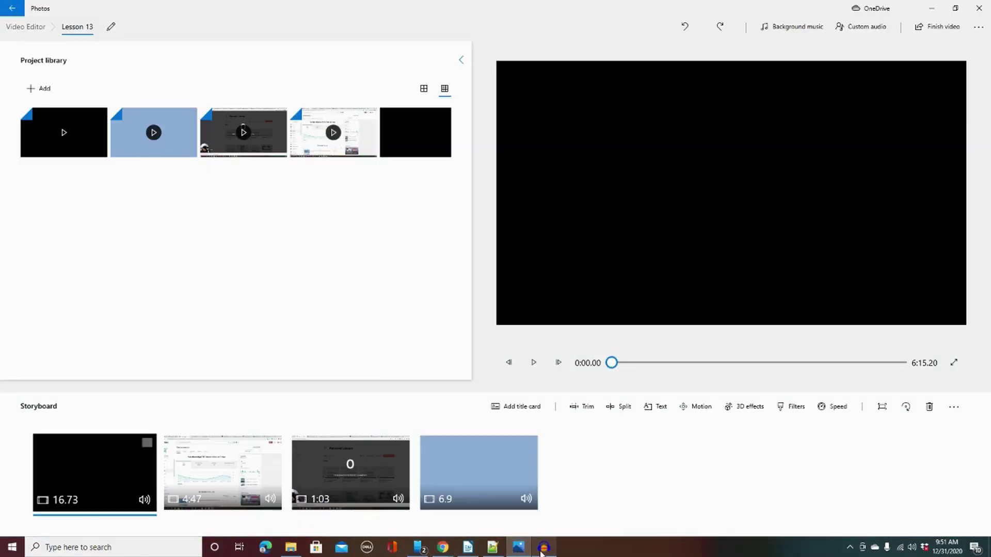
click(290, 548)
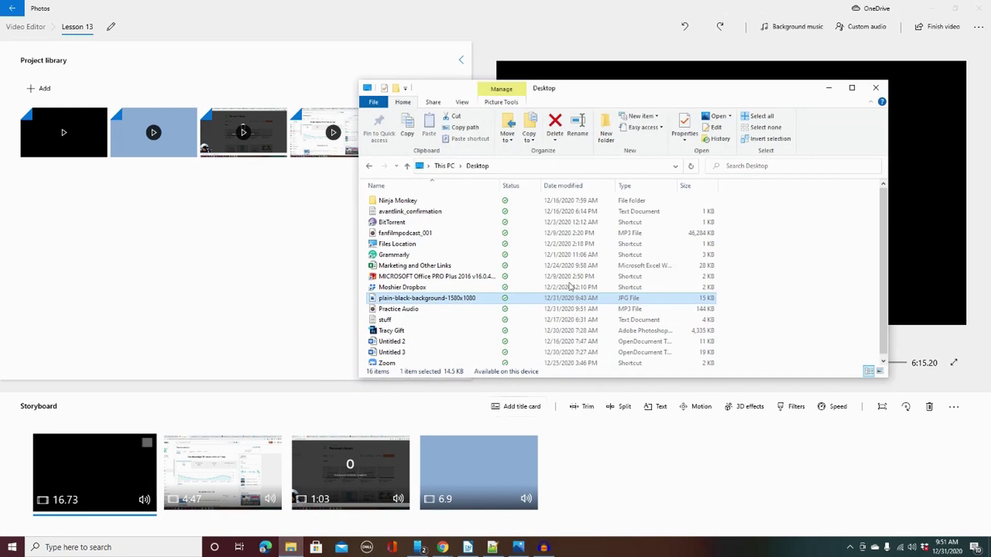
scroll(569, 281, down, 1)
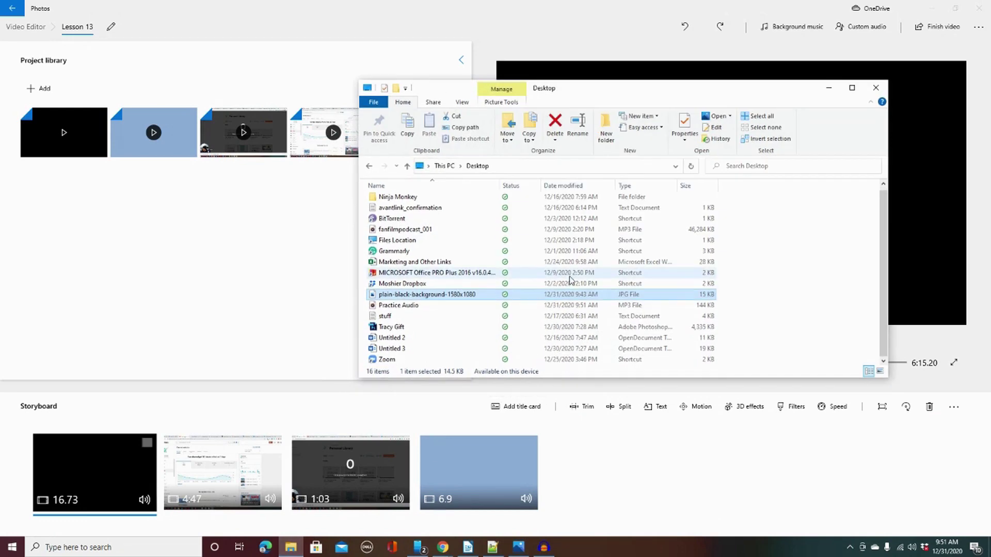
click(378, 305)
drag(310, 303, 342, 307)
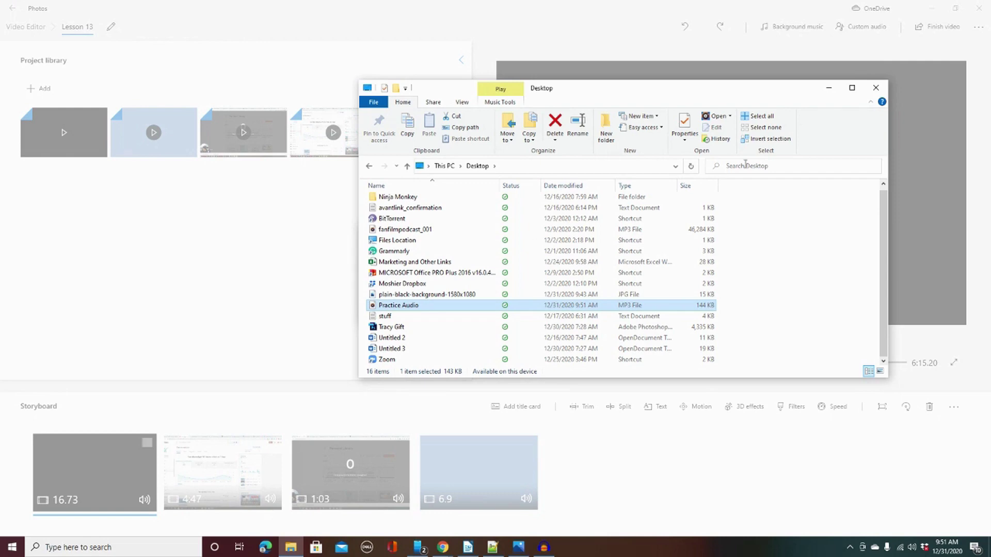
click(828, 88)
click(594, 296)
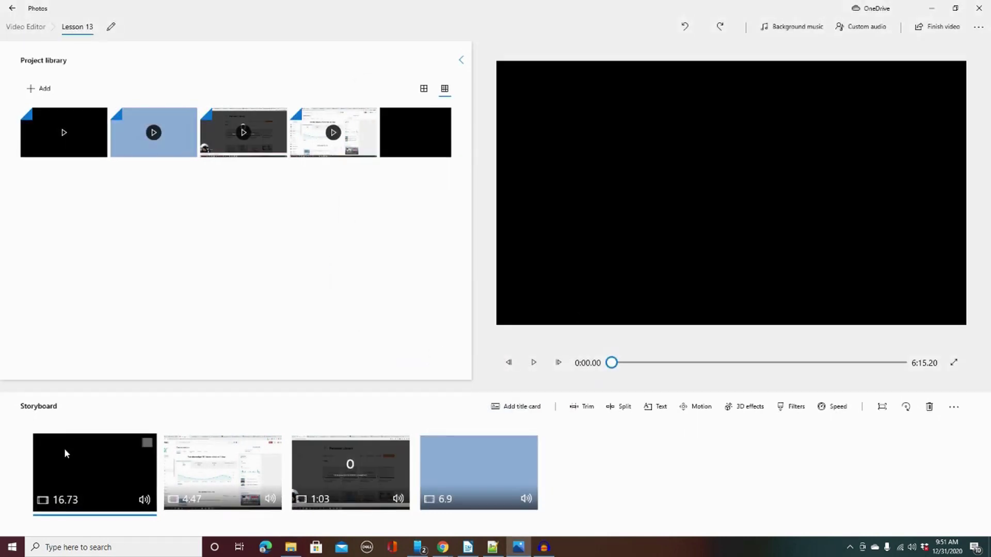
Step: Place the black background image at the start of the storyboard and set its duration to 7 seconds
drag(417, 135, 144, 511)
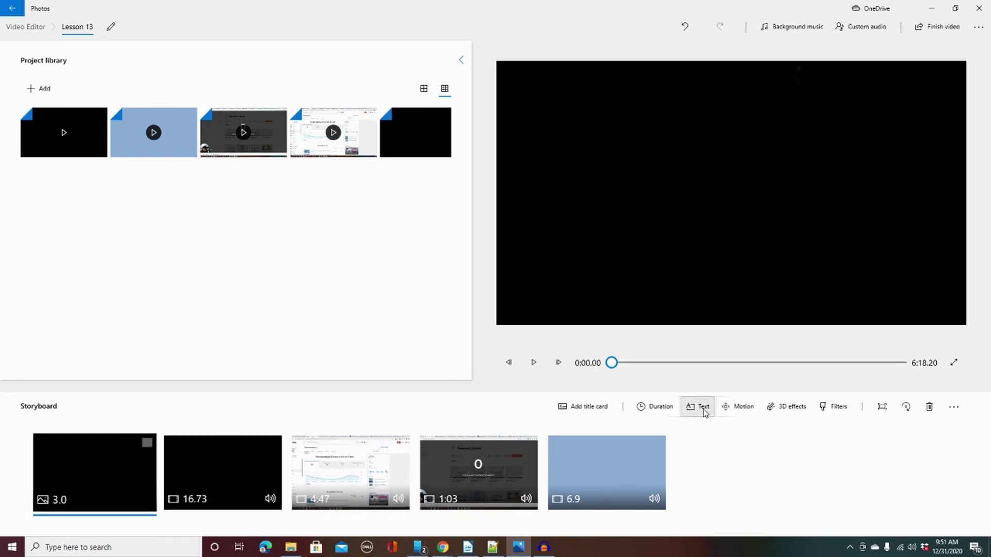
click(670, 412)
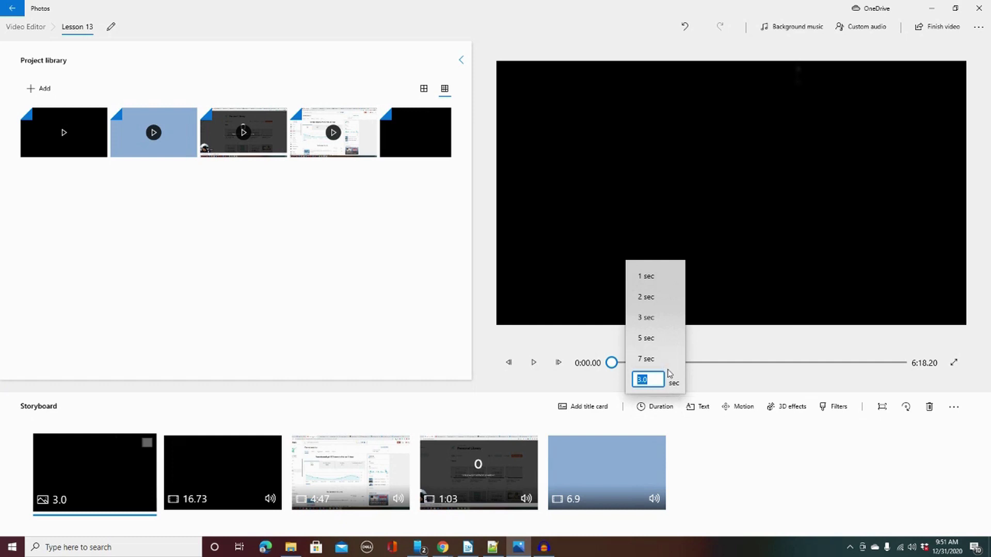
click(666, 361)
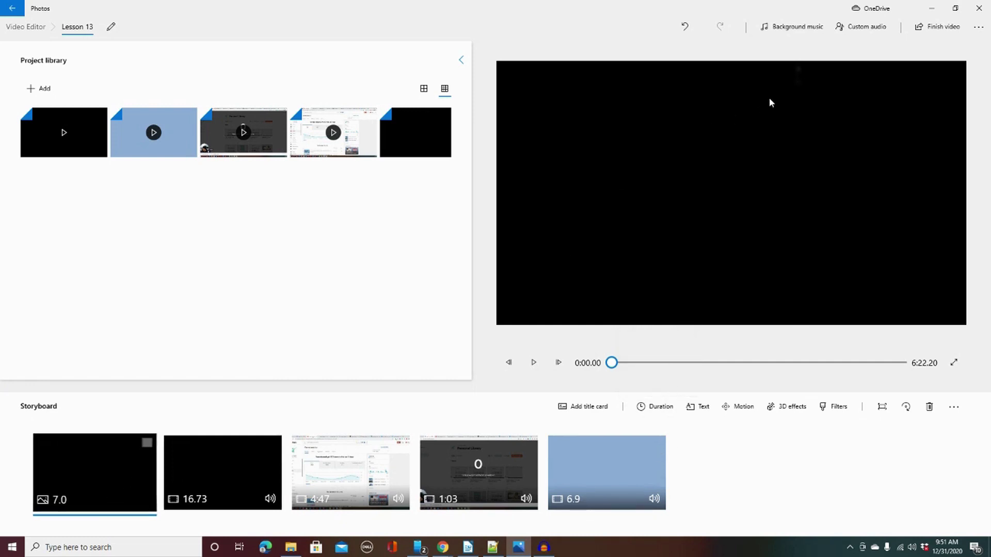
Step: Add Practice Audio from the Desktop as custom audio at the start of the video, preview it, and accept it
click(862, 31)
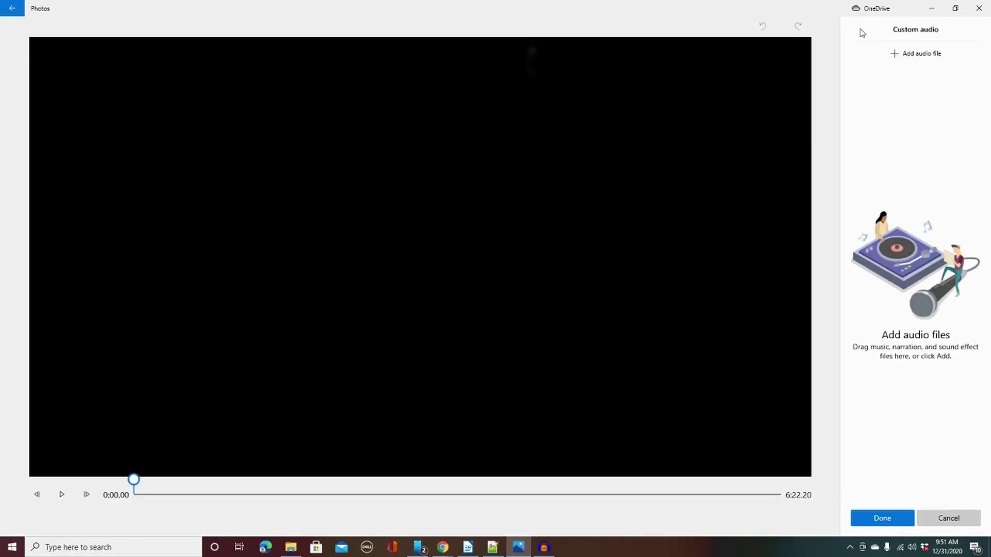
click(914, 53)
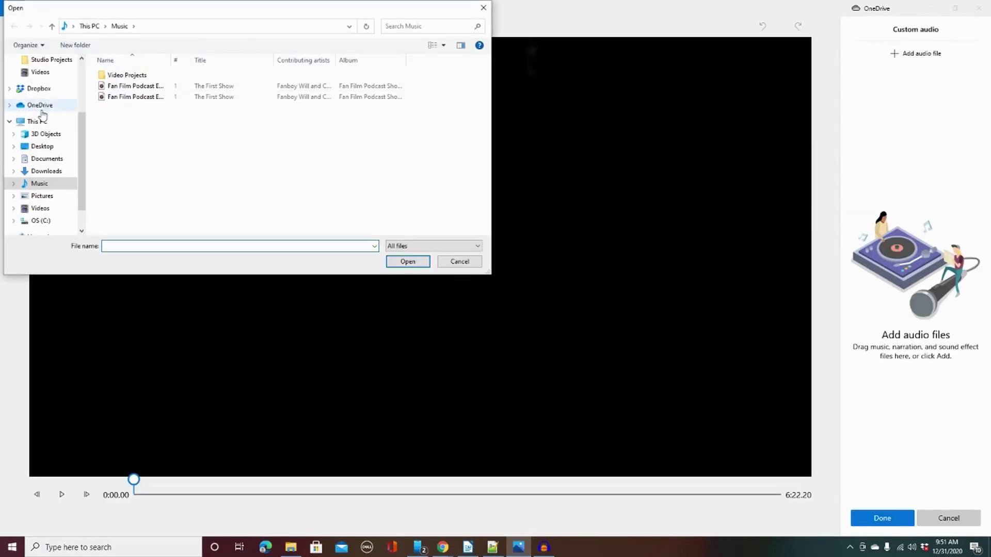
click(50, 148)
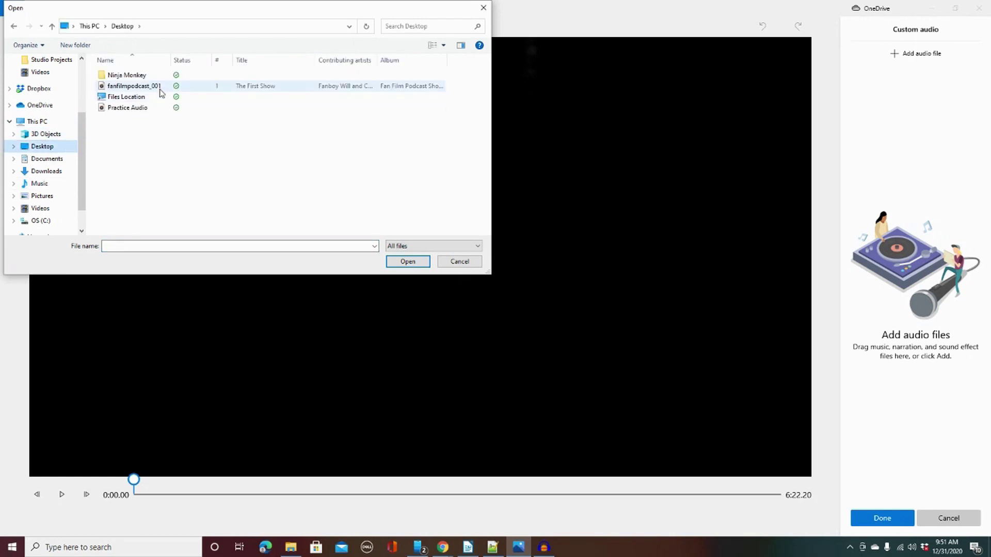
double_click(129, 107)
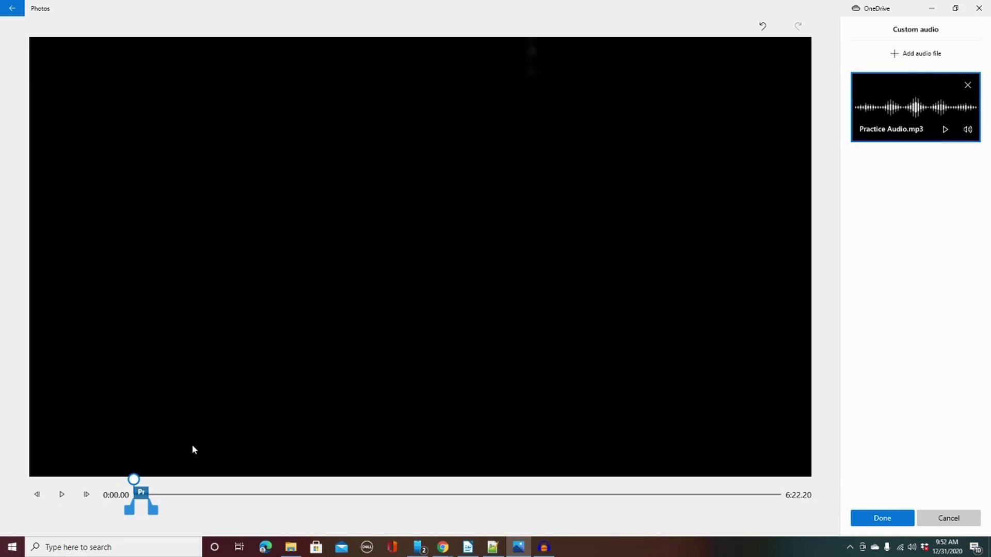
click(63, 495)
click(881, 518)
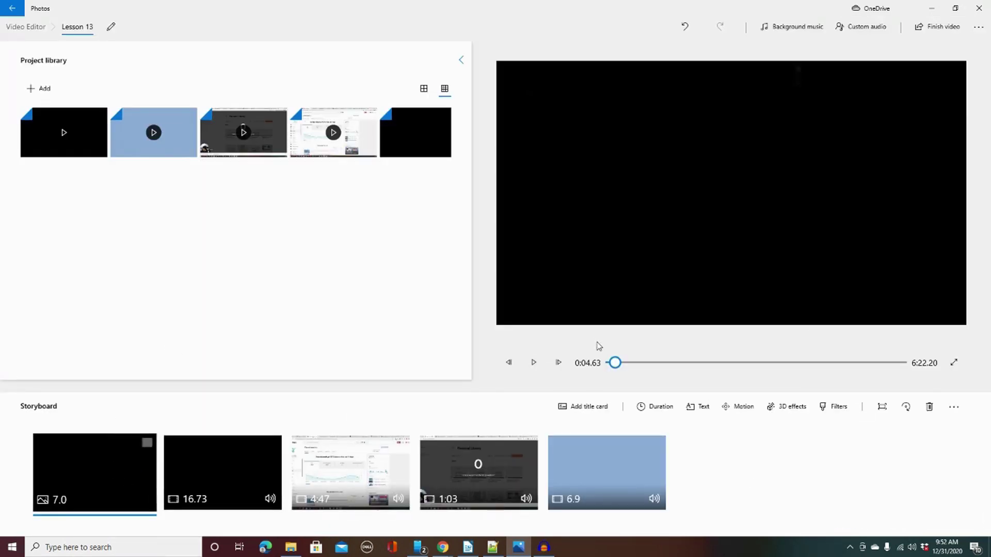
Step: Play the project preview and replay it from the opening black image clip to check the added audio
click(534, 368)
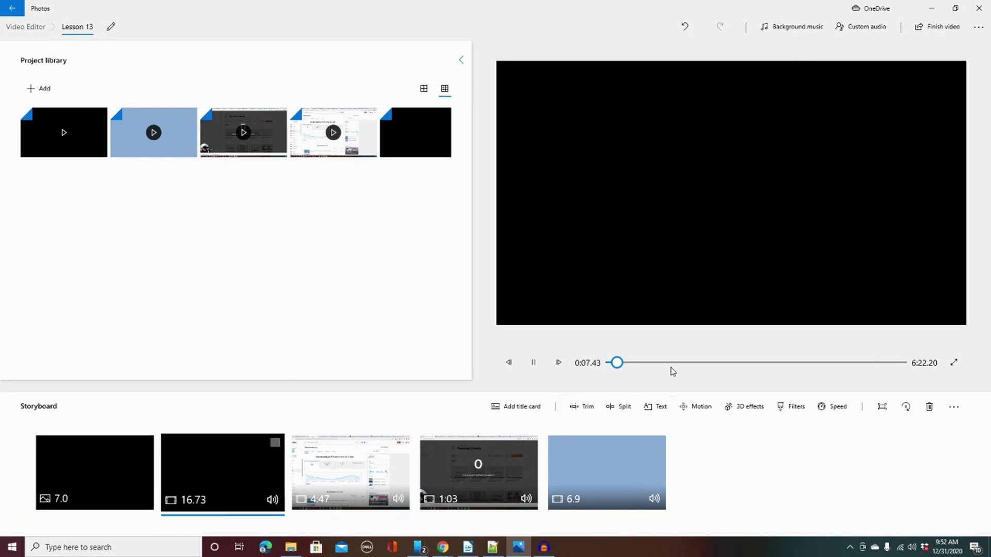
drag(615, 363, 576, 367)
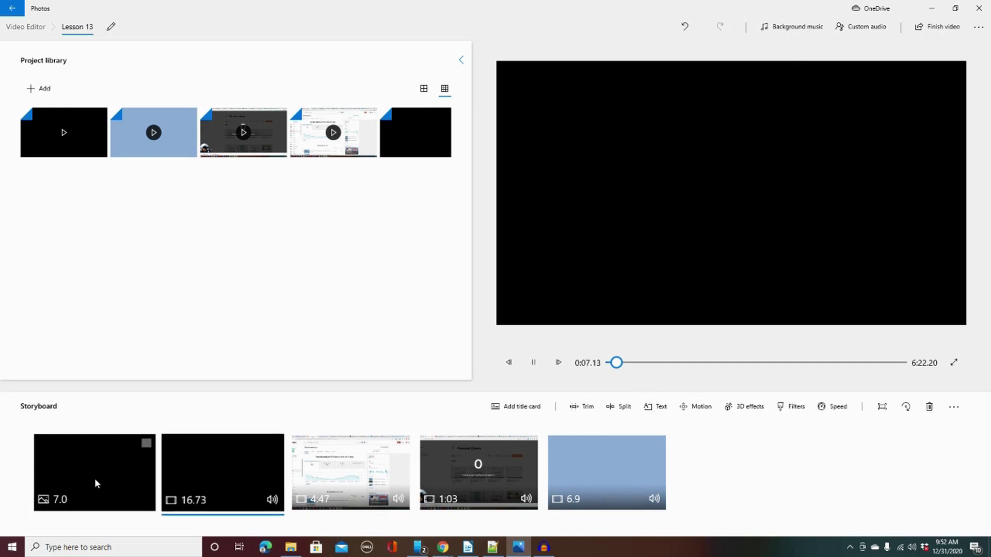
click(96, 481)
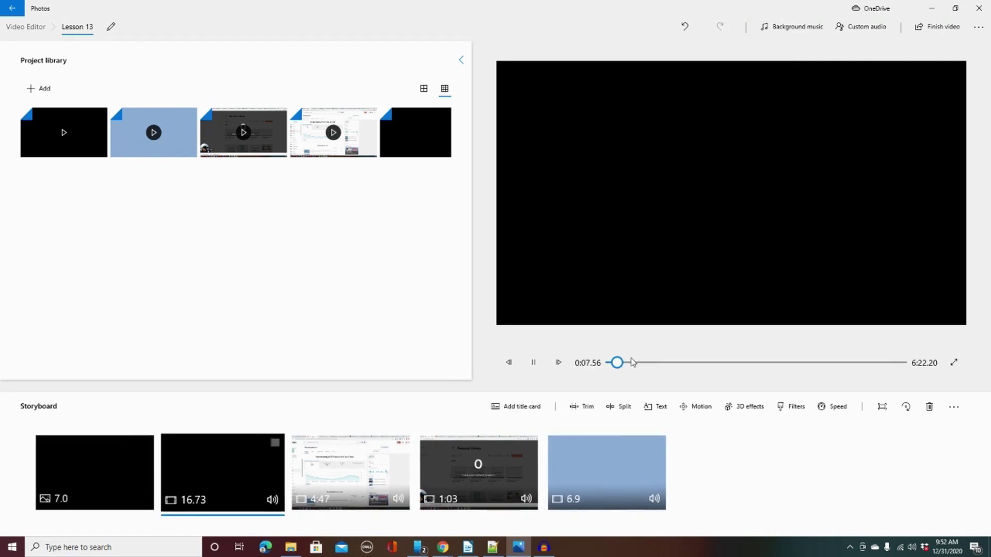
Step: Replay the video from the start, and undo the recent edits until the black image is off the storyboard
click(616, 364)
drag(616, 363, 525, 384)
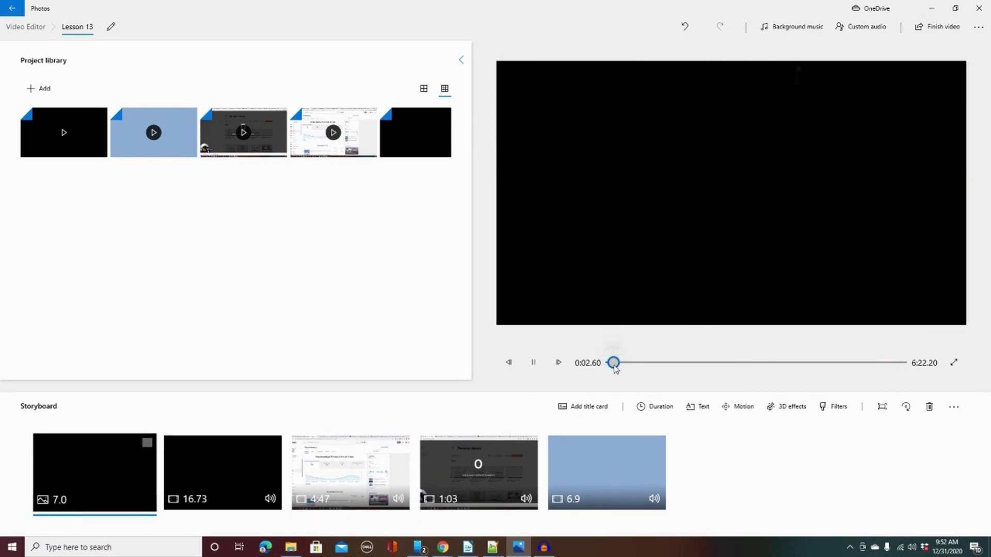
click(680, 33)
click(680, 33)
click(687, 32)
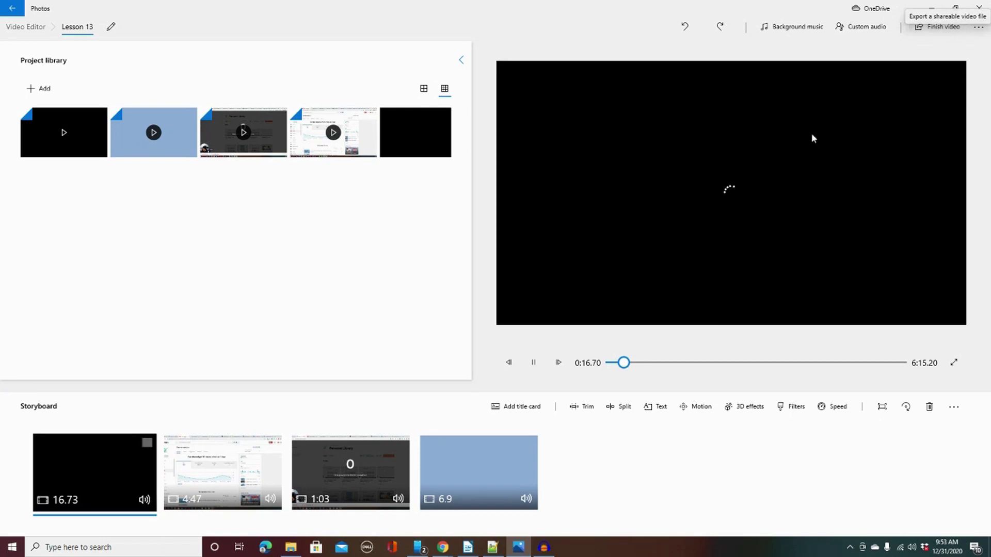
Step: Replace the intro clip at the start of the storyboard with a fresh copy from the project library and replay the video from the beginning
drag(611, 363, 560, 377)
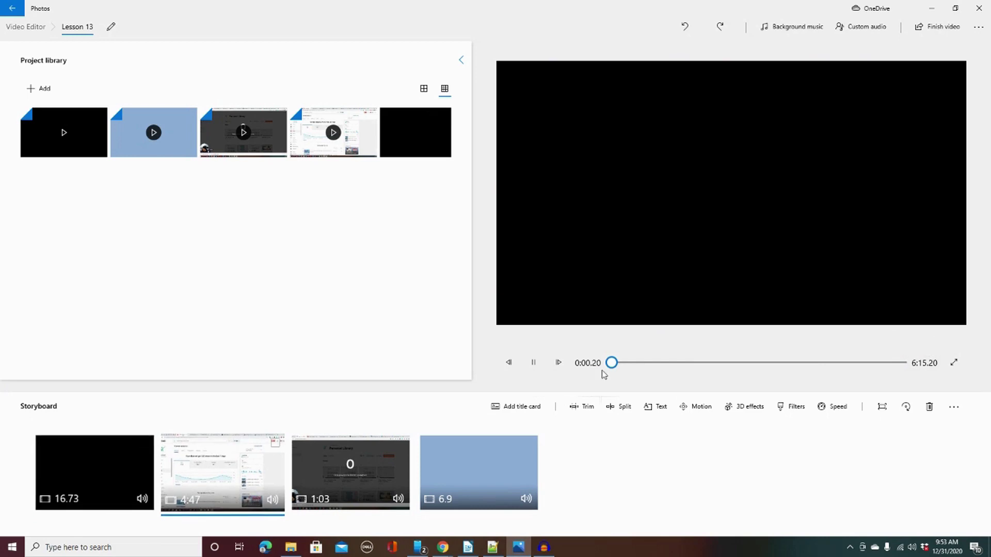
mouse_move(612, 364)
mouse_down()
mouse_move(899, 363)
mouse_move(611, 364)
mouse_up()
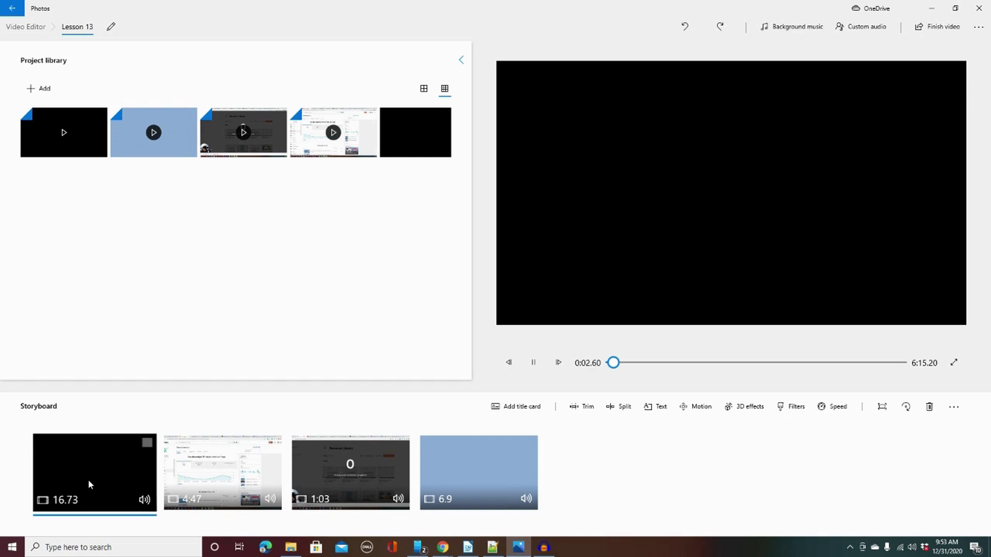
key(Delete)
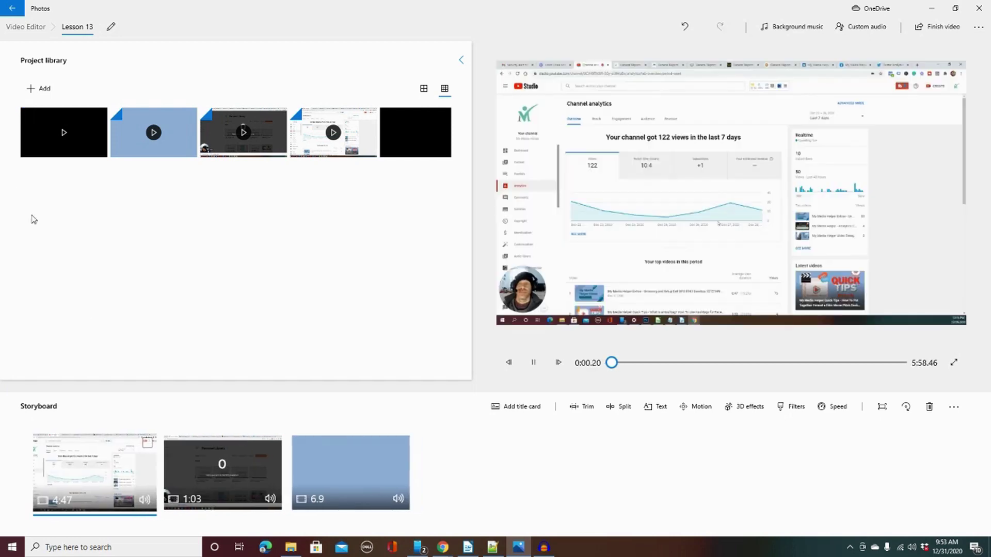
click(44, 146)
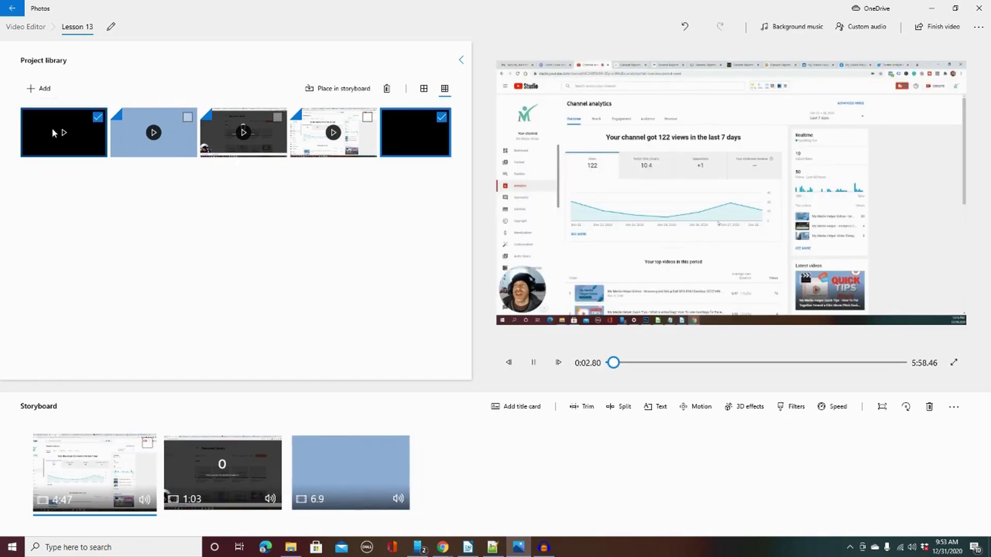
click(442, 118)
click(442, 119)
drag(57, 133, 109, 502)
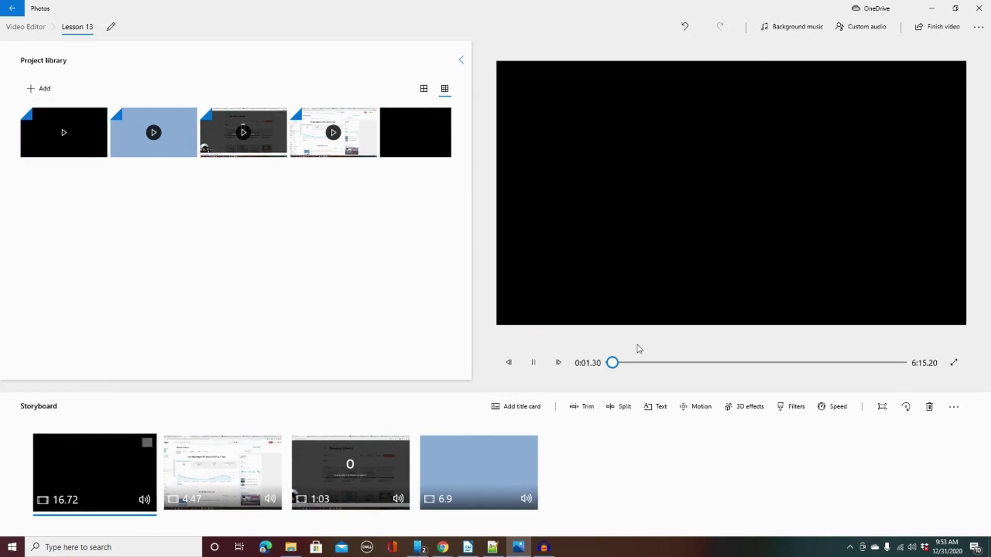
drag(611, 363, 500, 361)
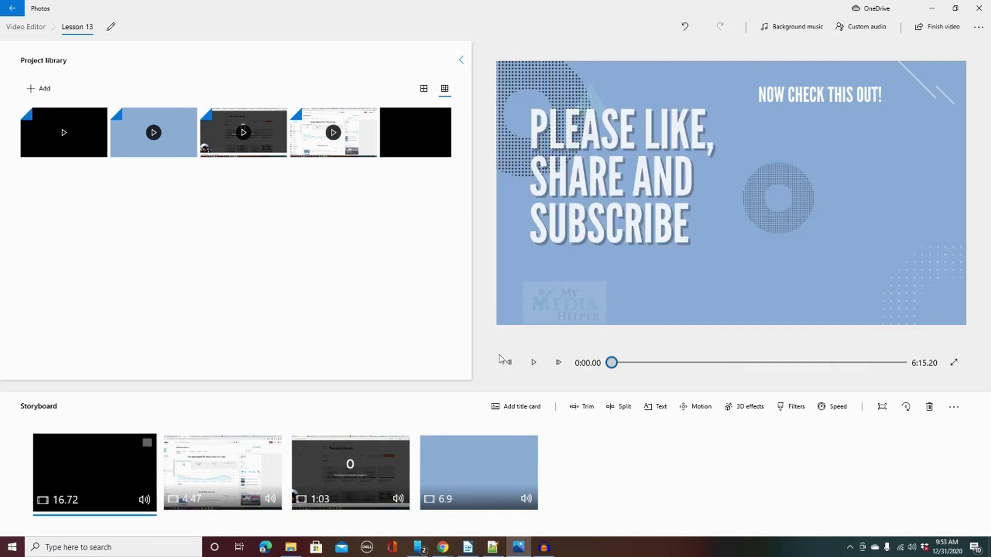
key(space)
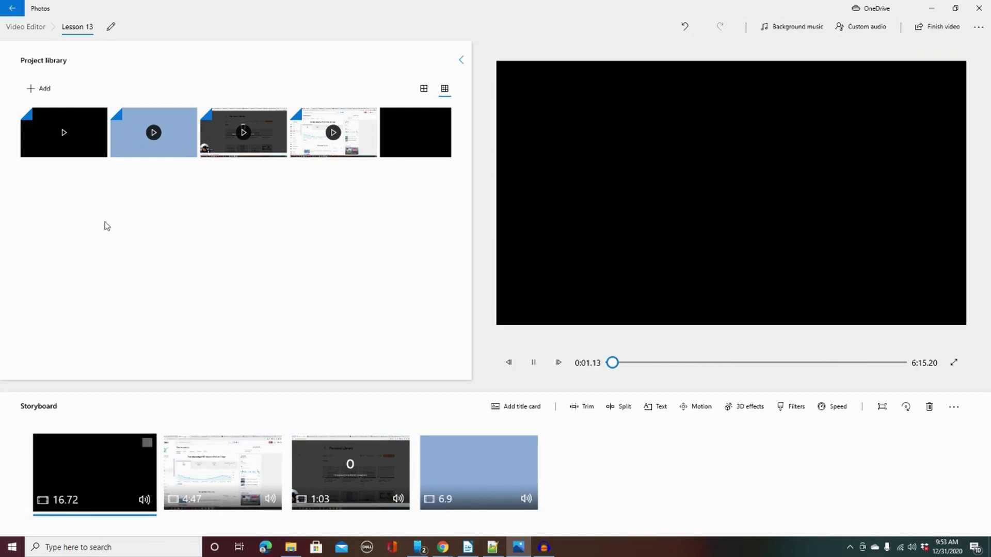
Step: Close Photos, reopen Video Editor, and play the opening of the Lesson 13 project
click(12, 9)
click(973, 9)
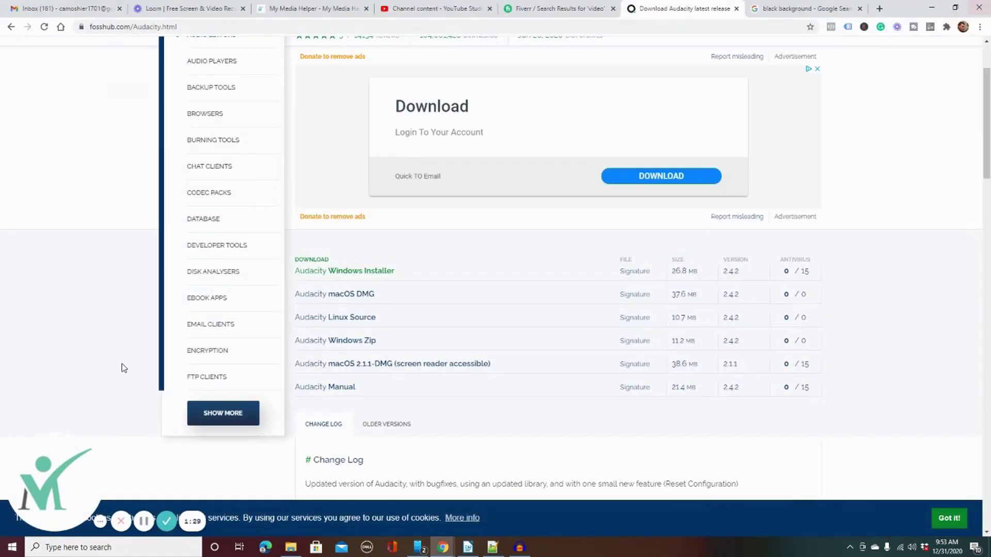
click(10, 549)
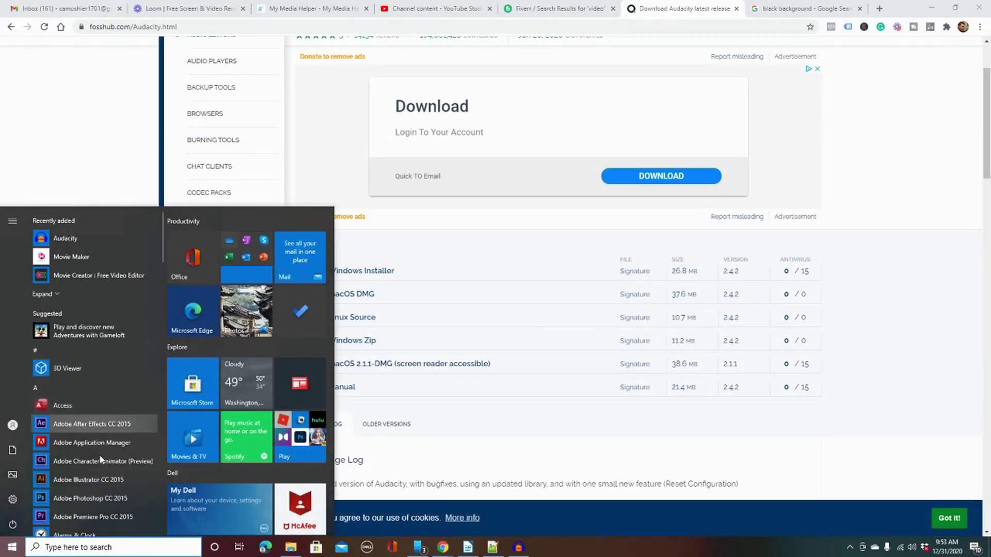
click(85, 547)
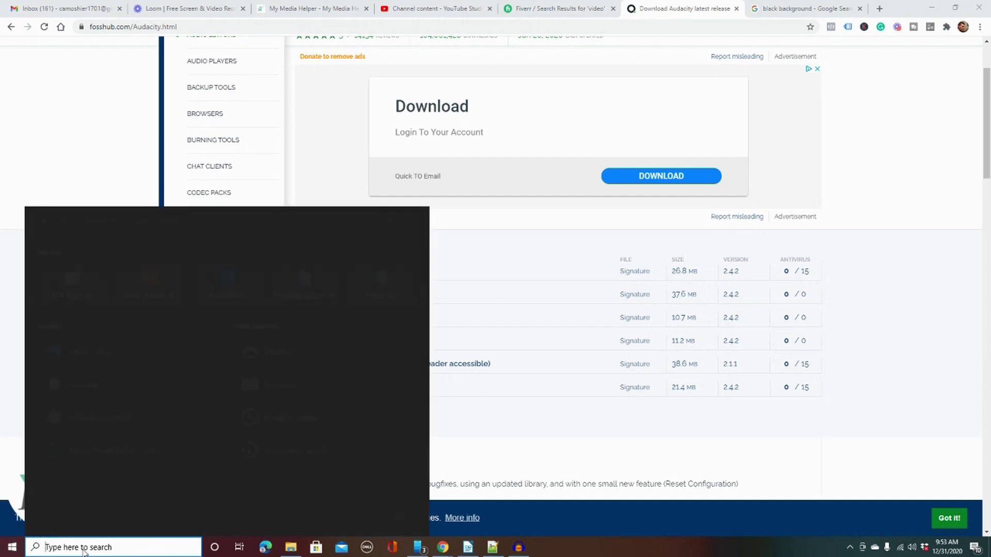
click(155, 340)
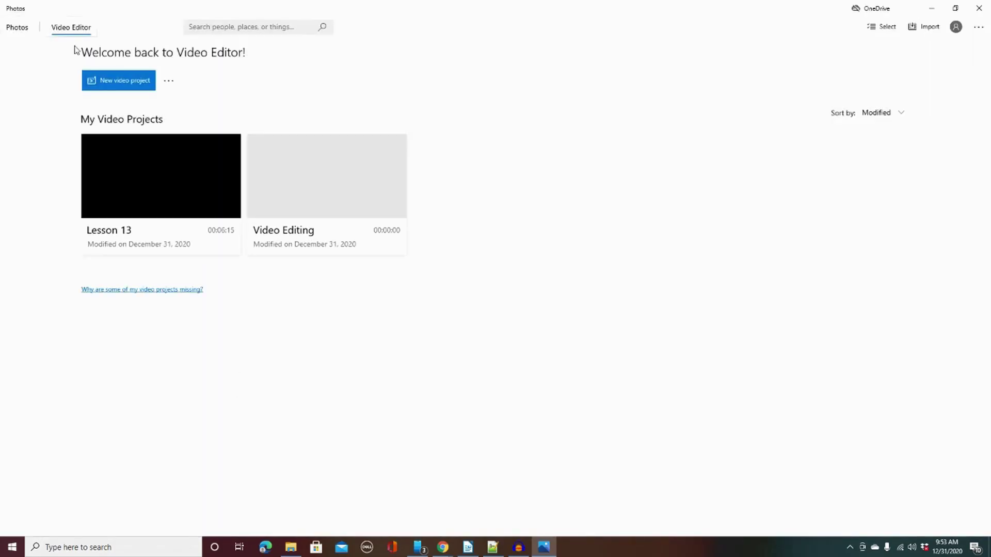
click(113, 178)
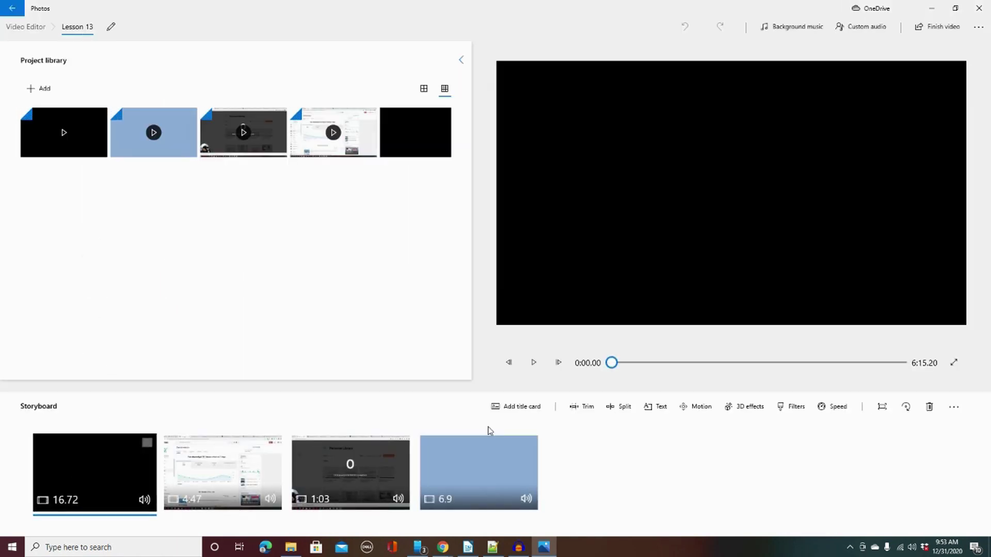
click(534, 364)
click(889, 131)
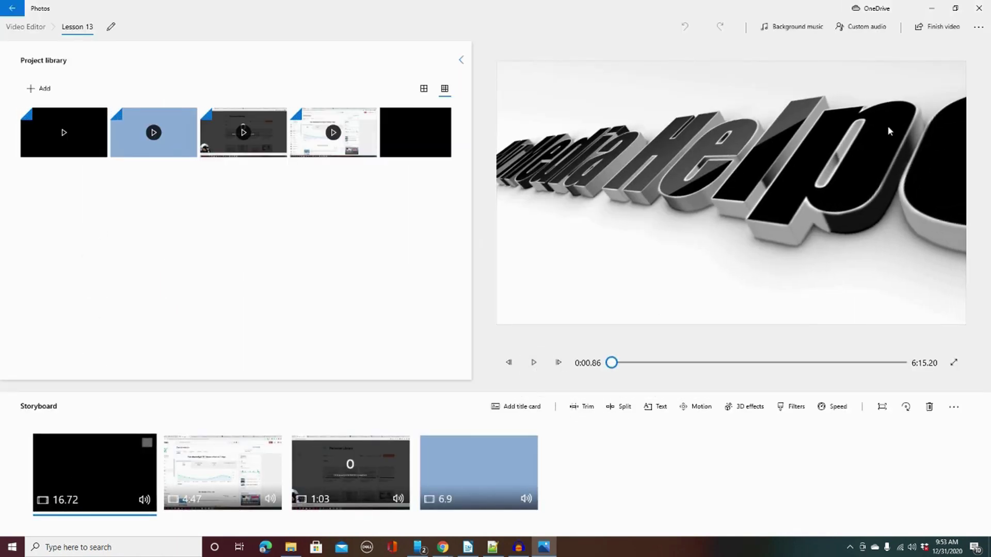
Step: Export the finished video at High 1080p quality to the Desktop with the file name Lesson 13
click(937, 31)
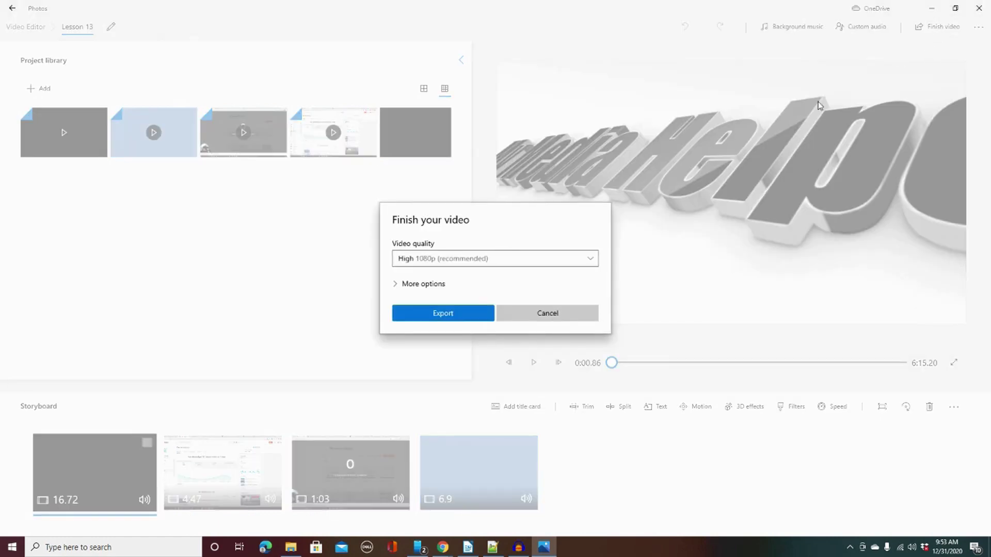
click(519, 259)
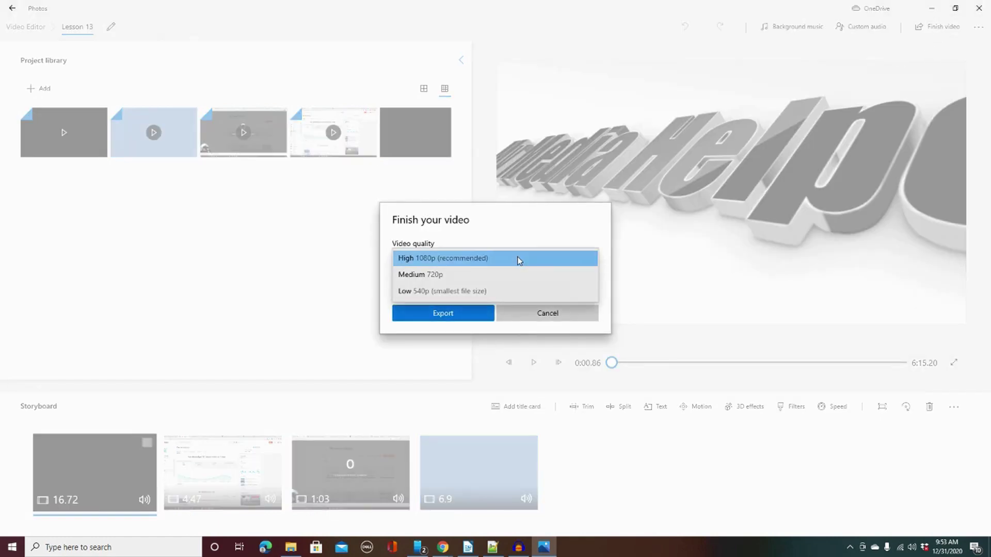
click(518, 259)
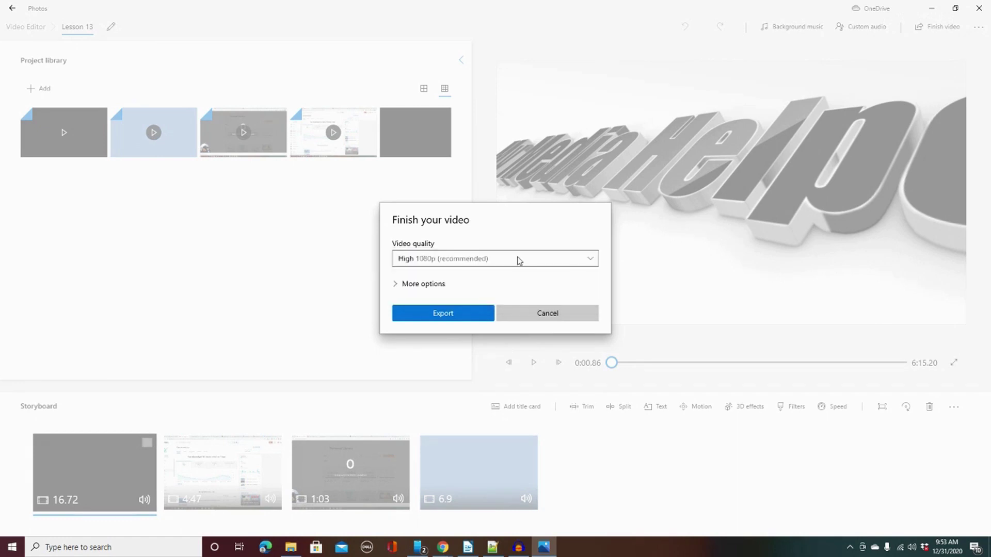
click(443, 313)
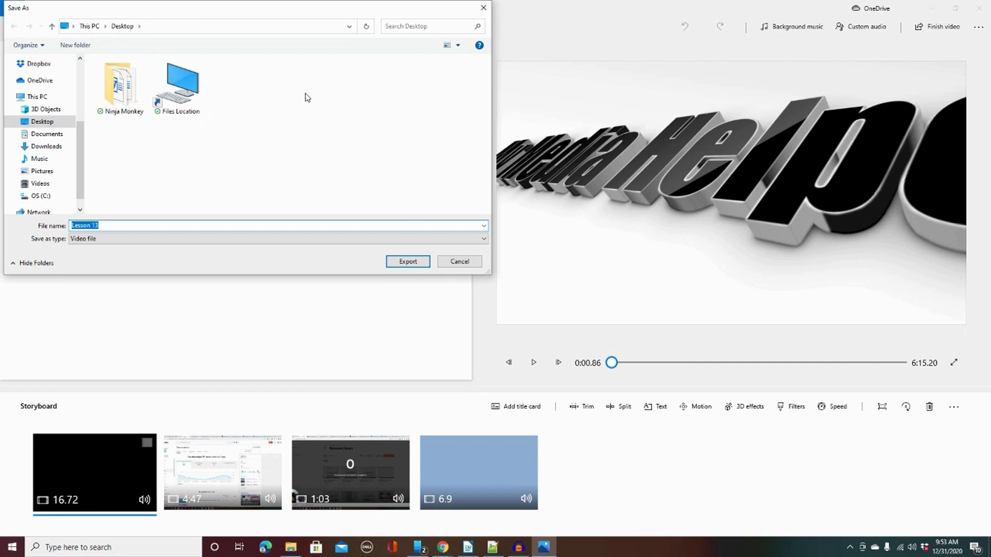
drag(215, 11, 451, 48)
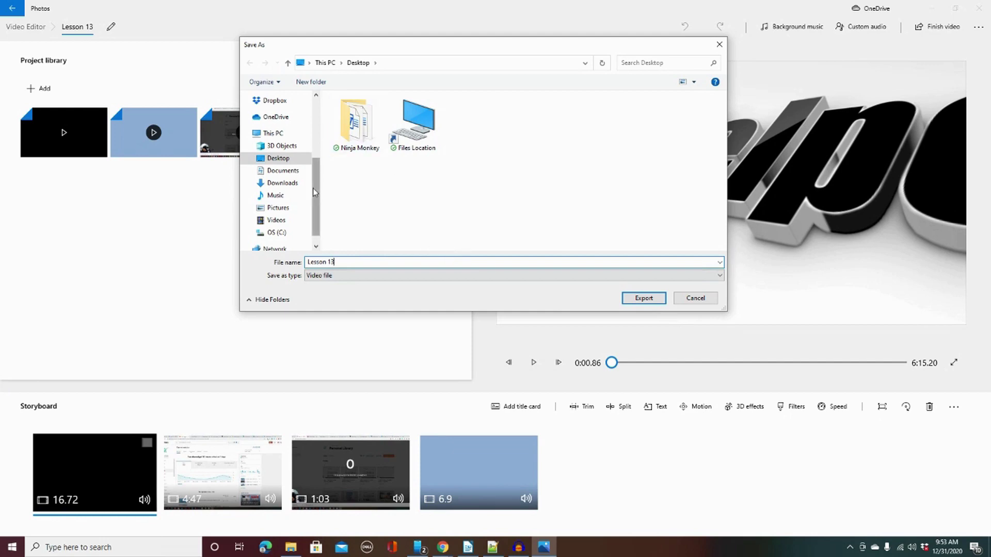
click(652, 301)
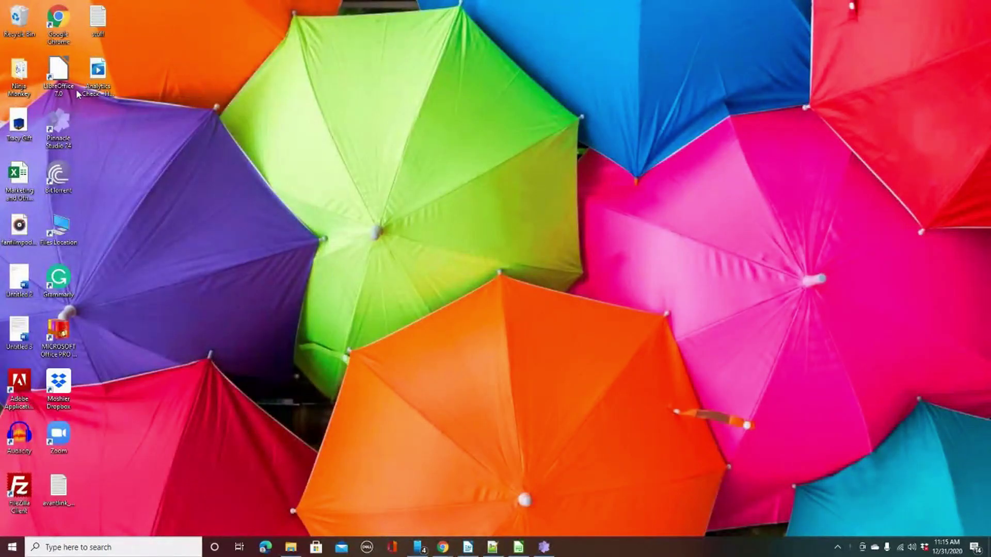
Step: Open the Analytics Check Happy New Year video from the desktop, replay its opening seconds, and close the player
click(98, 73)
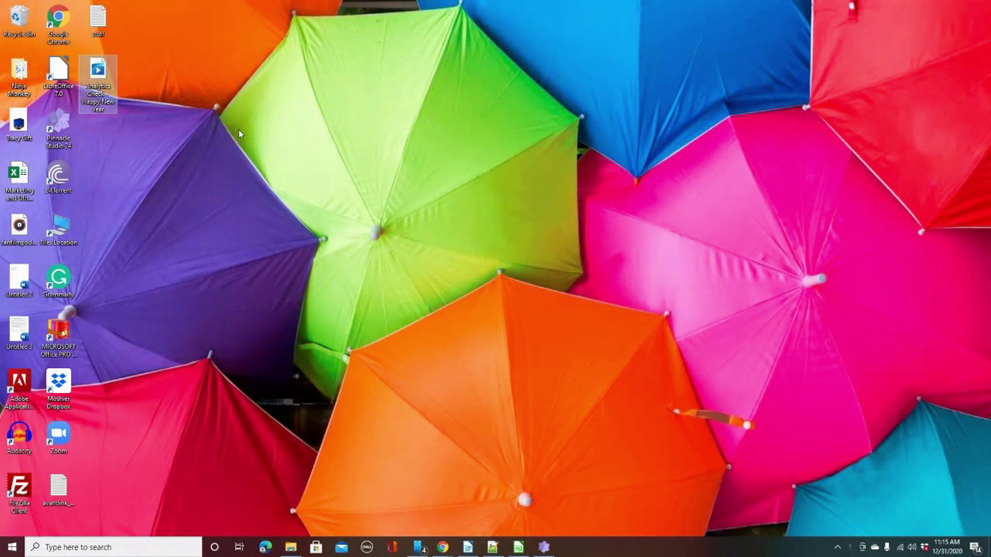
double_click(98, 72)
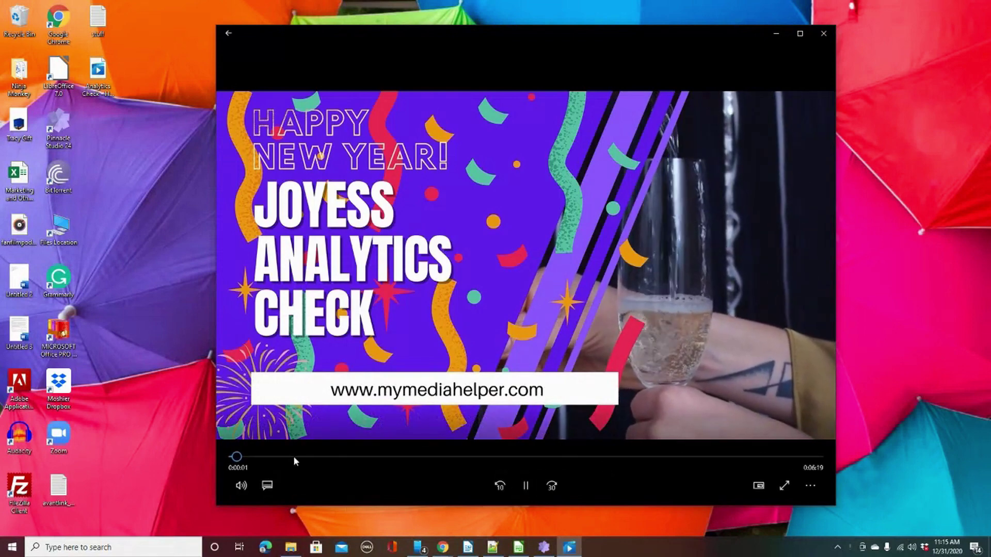
mouse_move(240, 459)
mouse_down()
mouse_move(275, 462)
mouse_move(235, 459)
mouse_up()
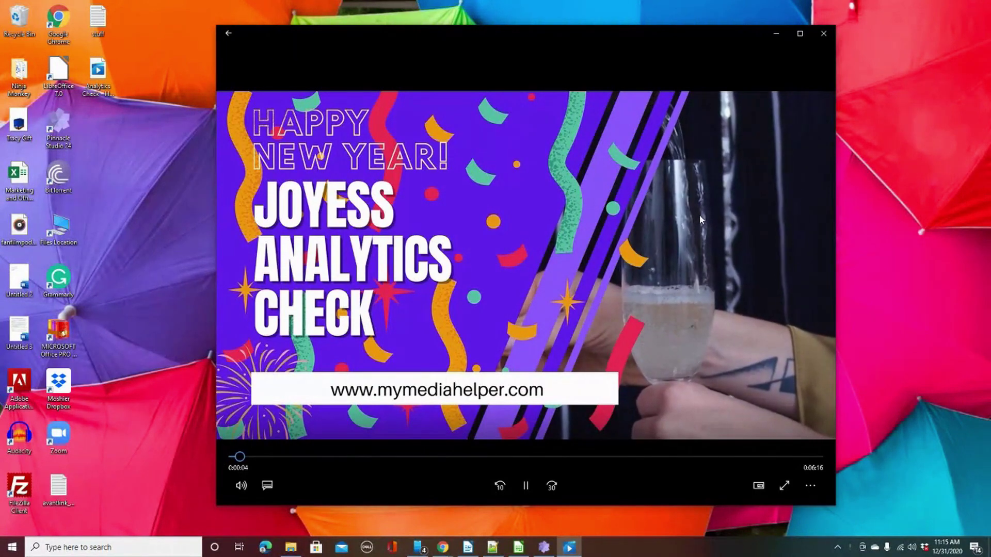
click(824, 39)
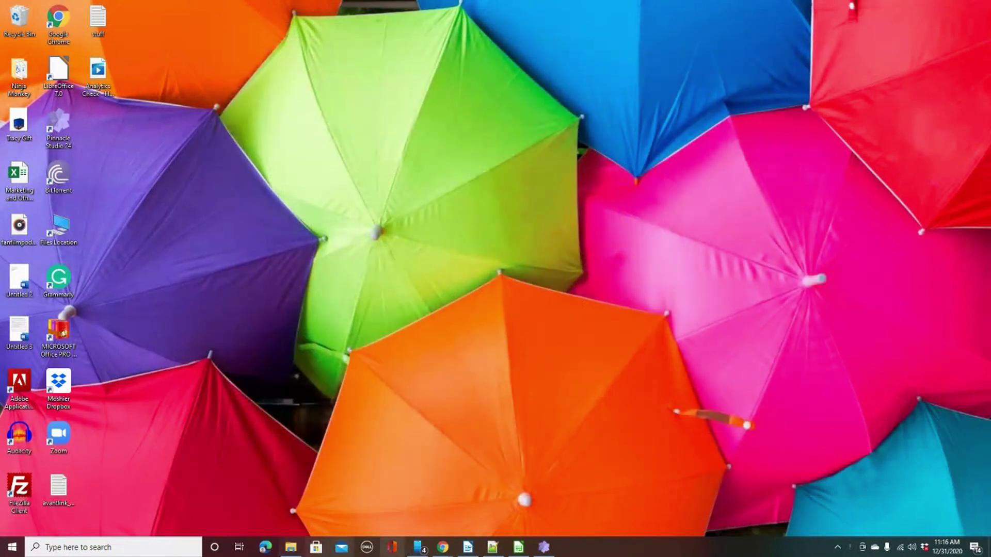
Step: Switch to YouTube Studio in Chrome and copy the entire description of the November 15th to December 16th Analytics Check video
mouse_move(446, 552)
click(398, 520)
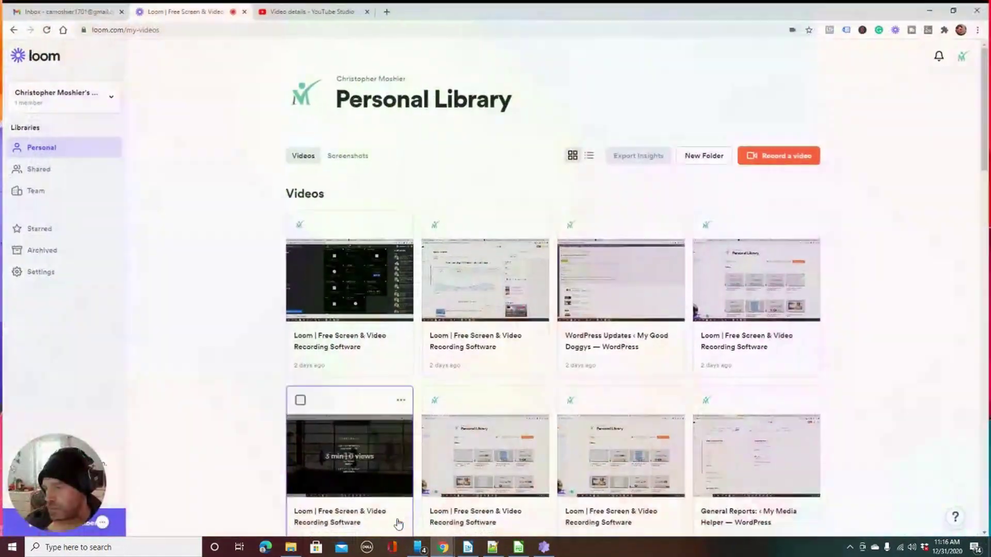
click(360, 6)
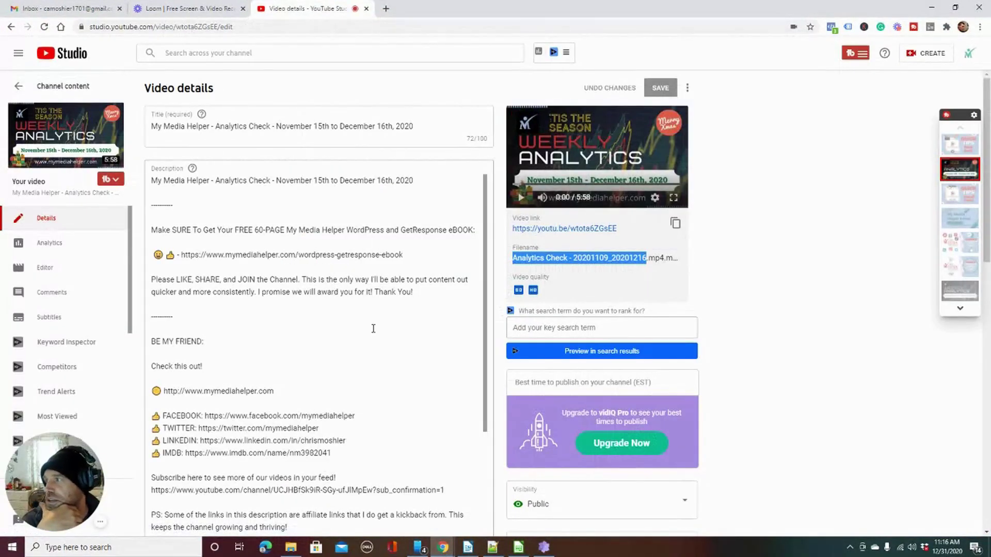
scroll(372, 327, down, 5)
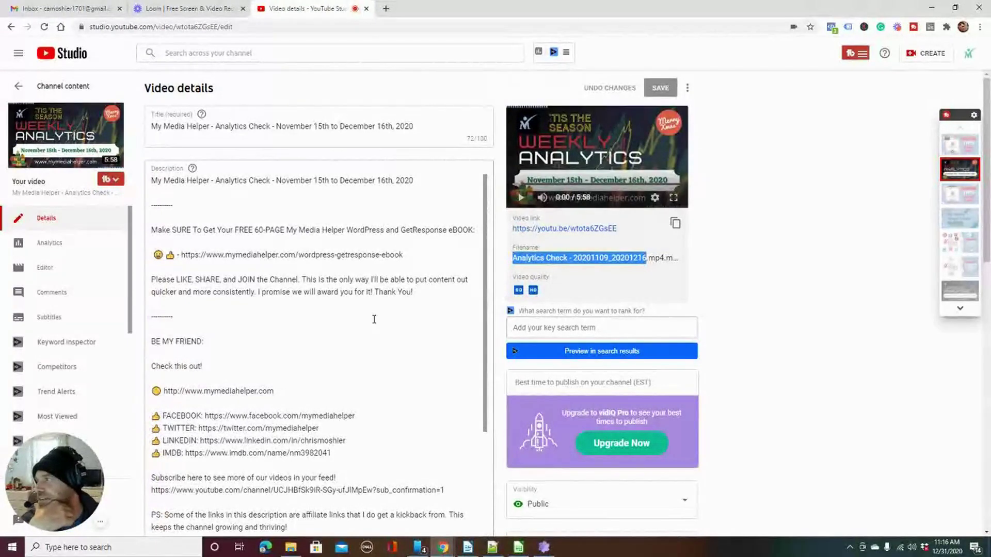
right_click(194, 293)
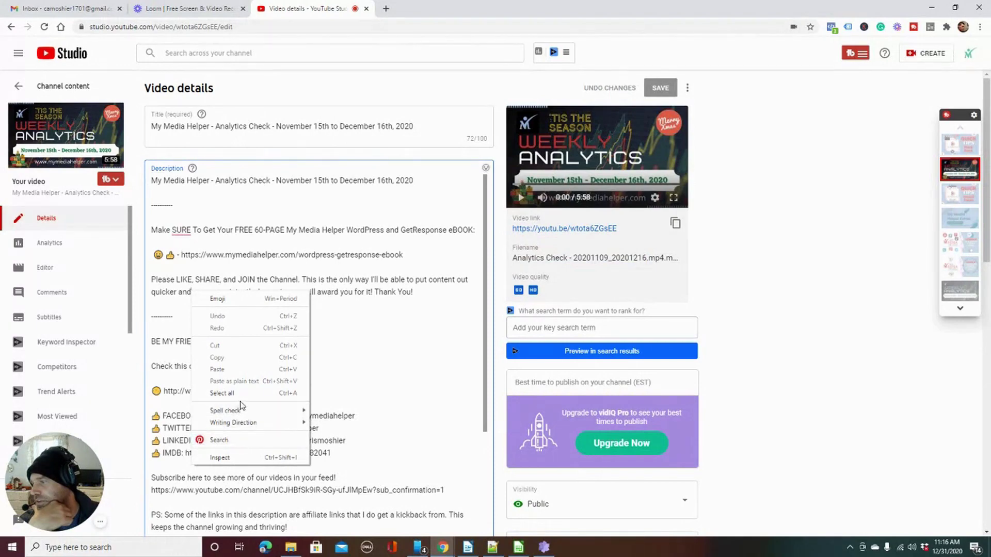
click(241, 395)
right_click(190, 297)
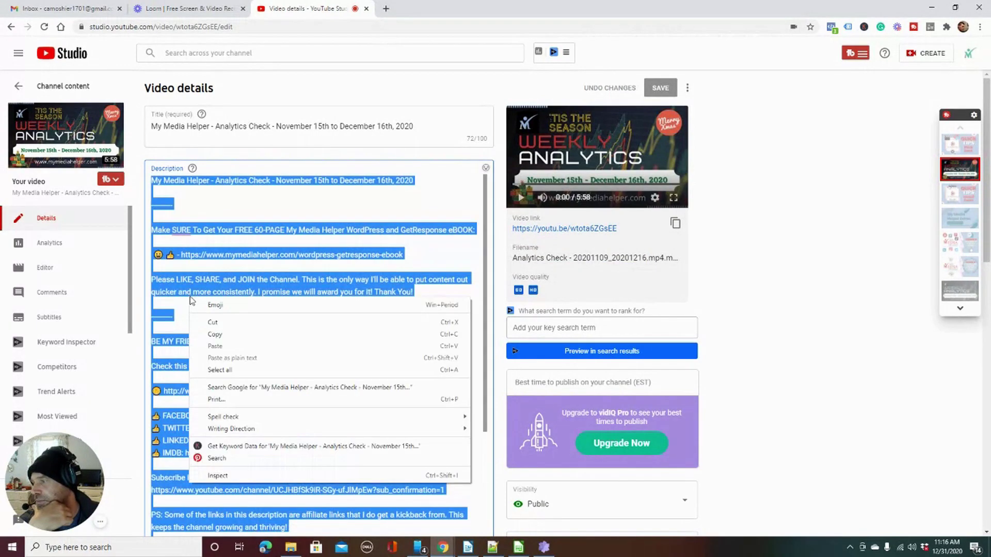
click(221, 335)
Step: Open Notepad, paste the copied video description into a blank document, and return to its first line
click(134, 544)
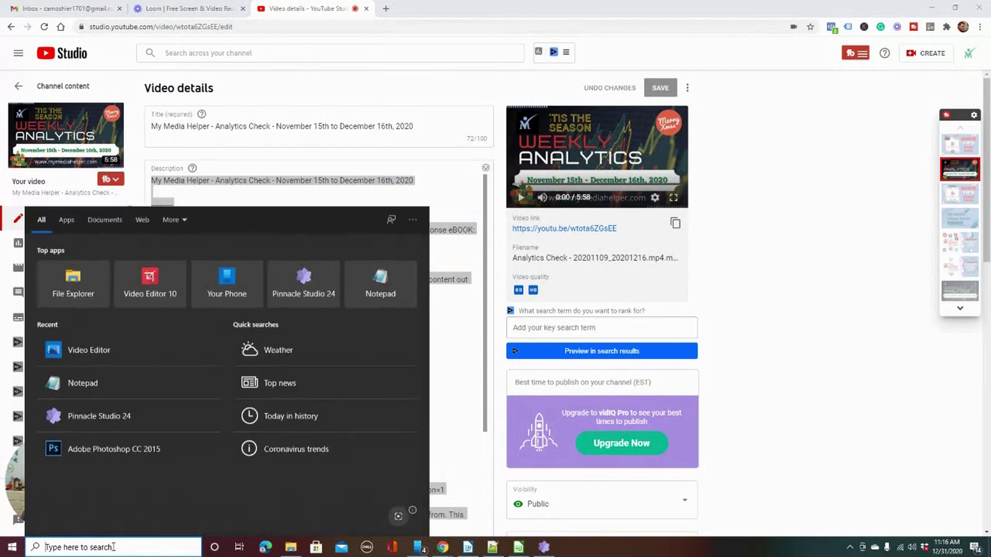
text(notep)
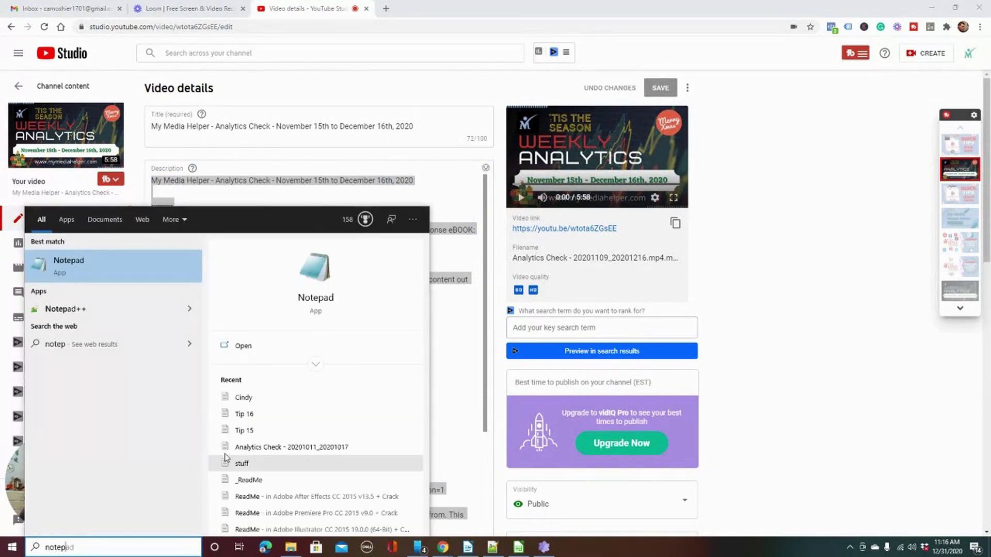
key(Return)
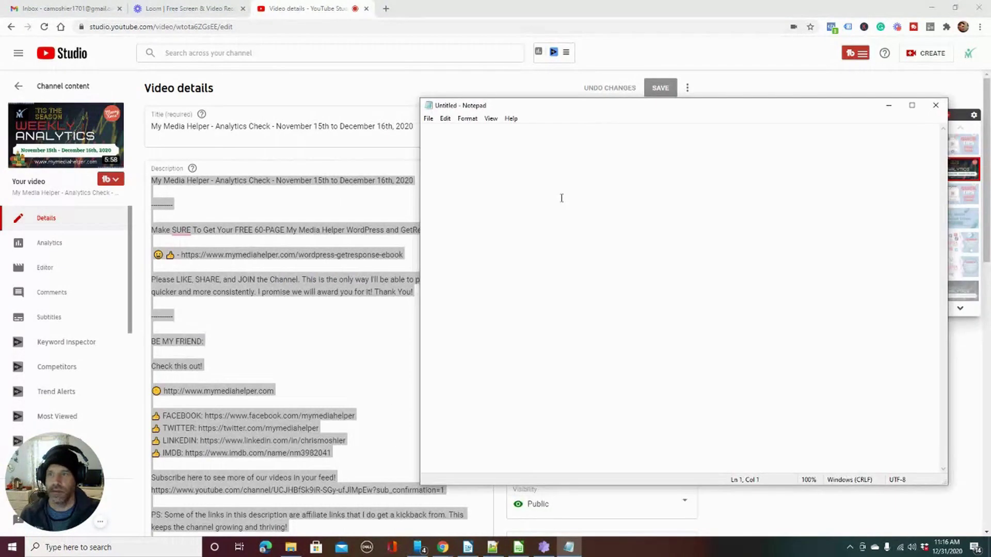
key(ctrl+v)
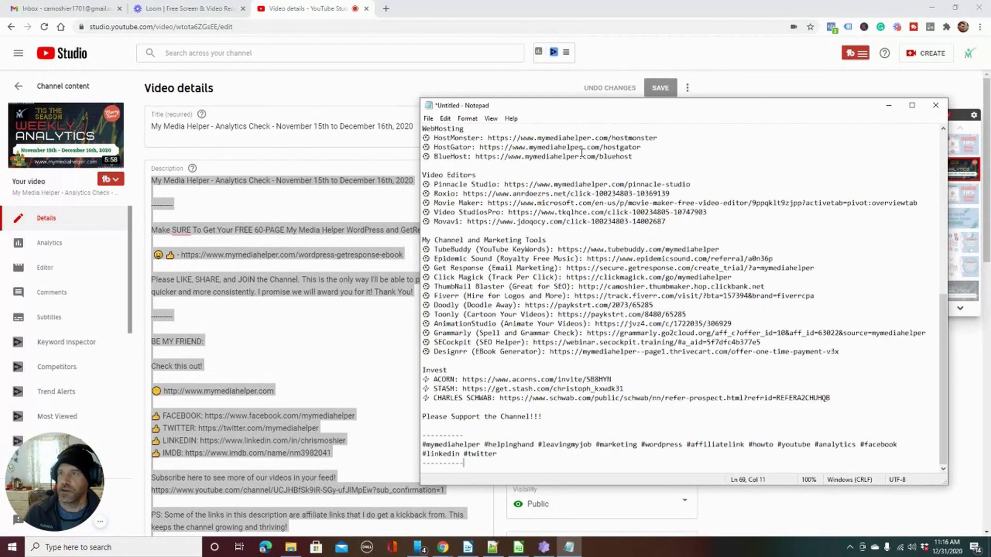
scroll(430, 151, up, 10)
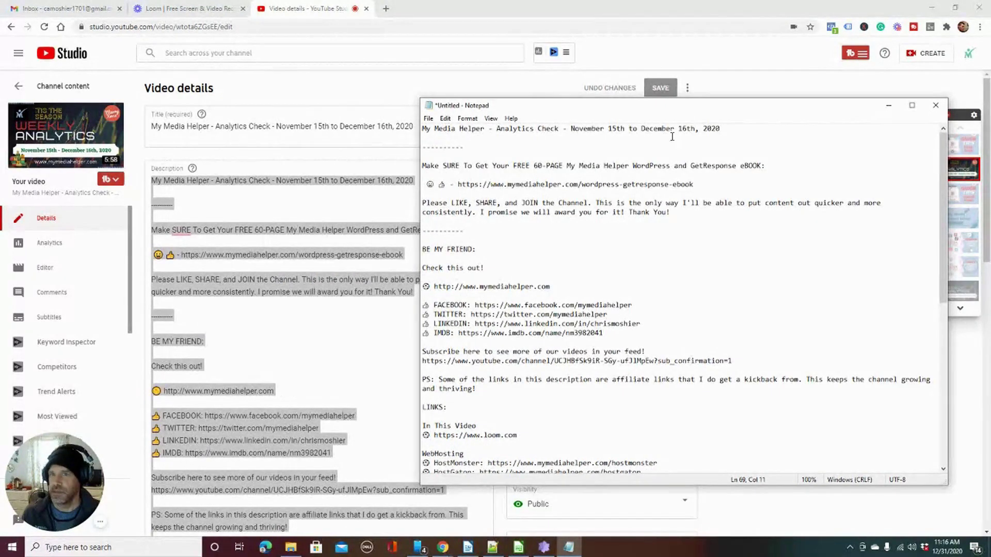
Step: Copy the title of the November 15th to December 16th Analytics Check video and paste it over the first line of the Notepad description
drag(425, 135, 421, 129)
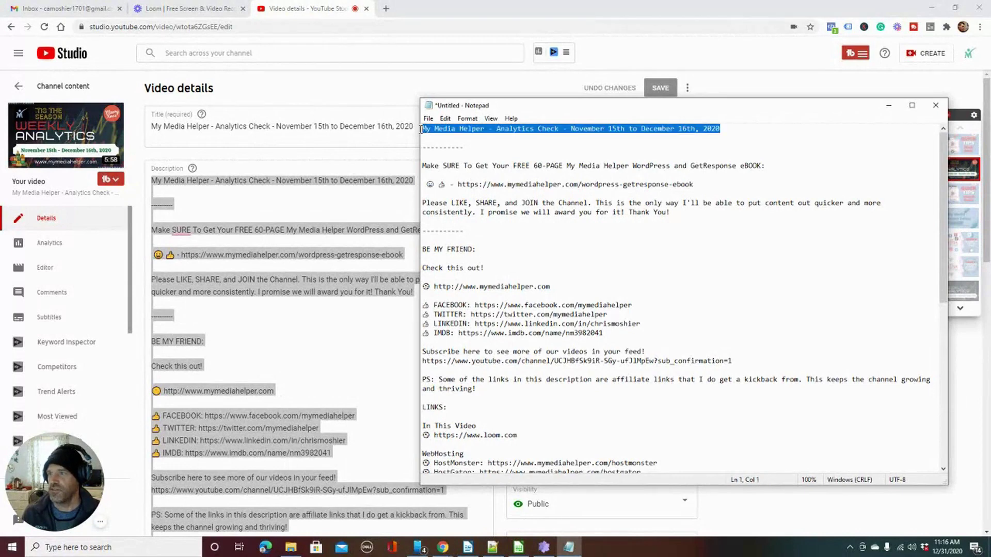
click(48, 88)
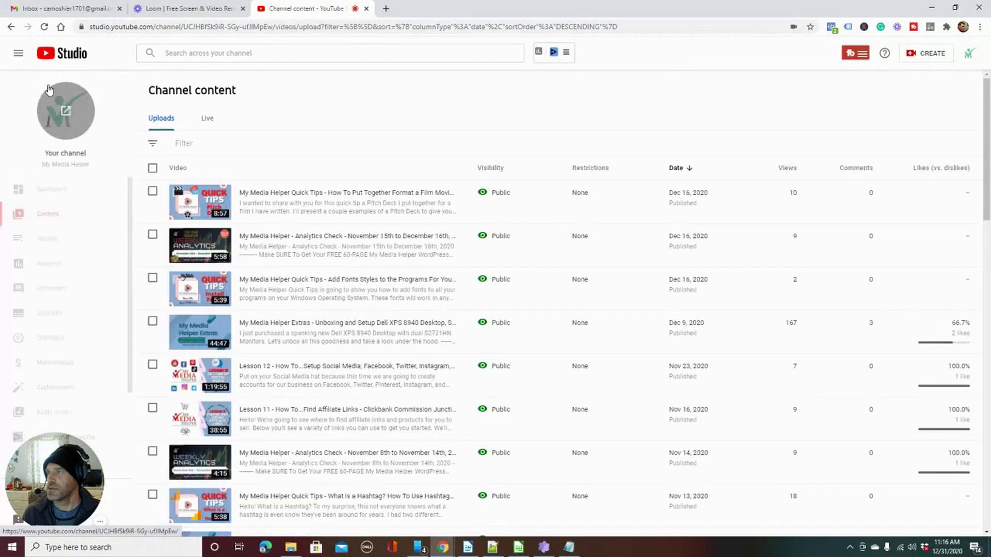
click(215, 250)
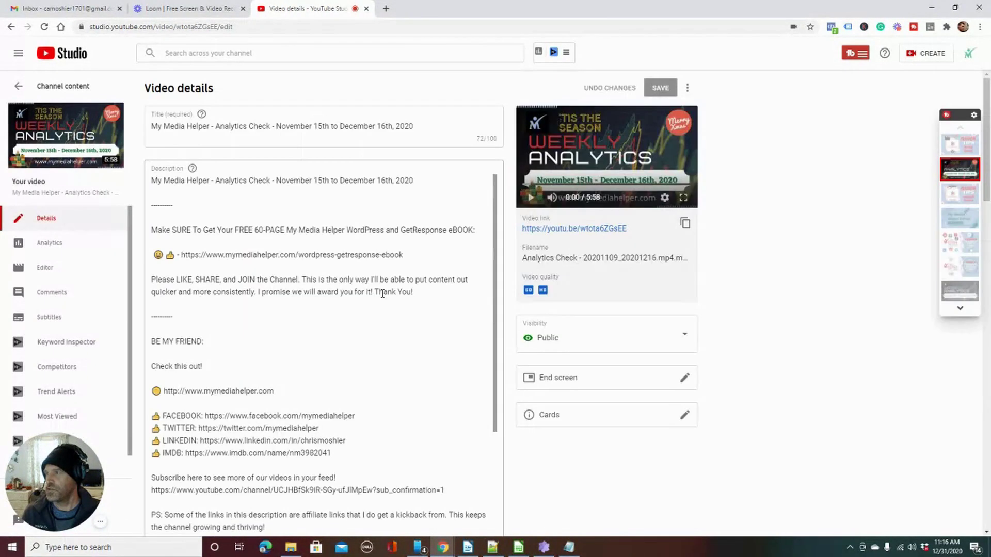
triple_click(294, 124)
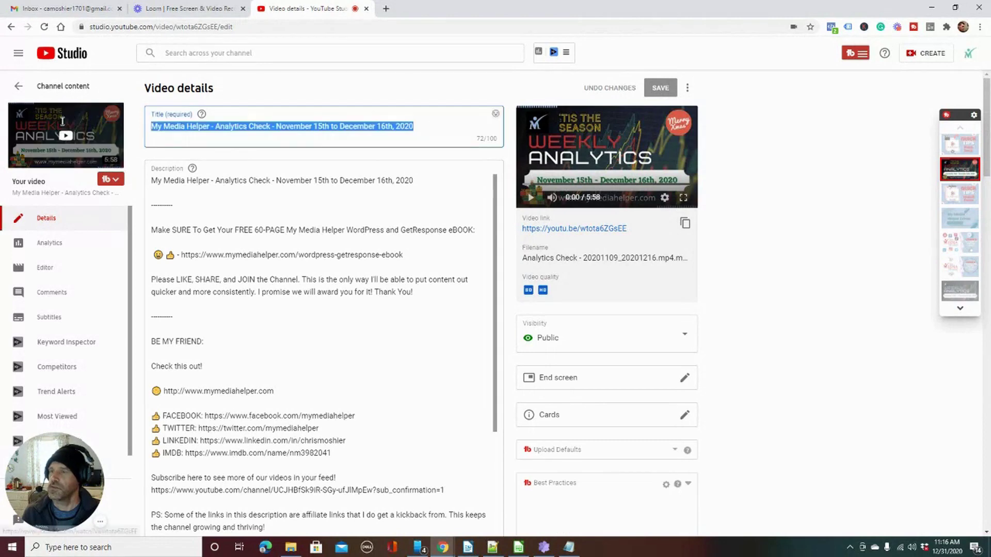
right_click(294, 124)
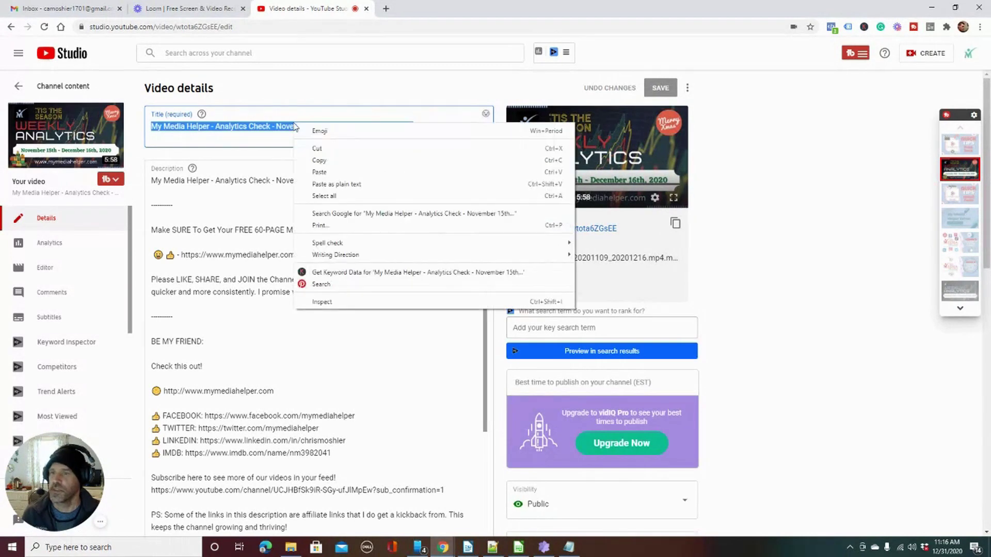
click(347, 159)
click(575, 550)
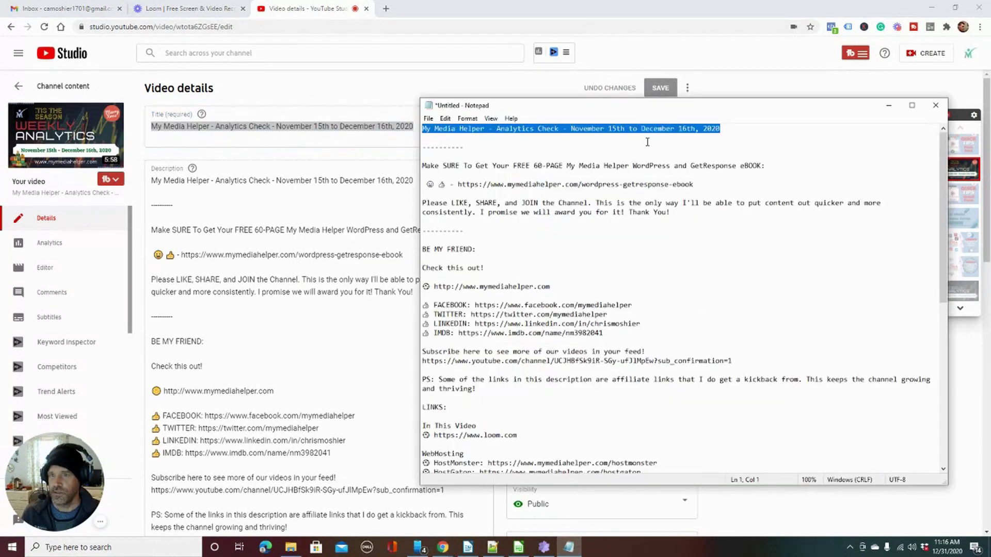
key(ctrl+v)
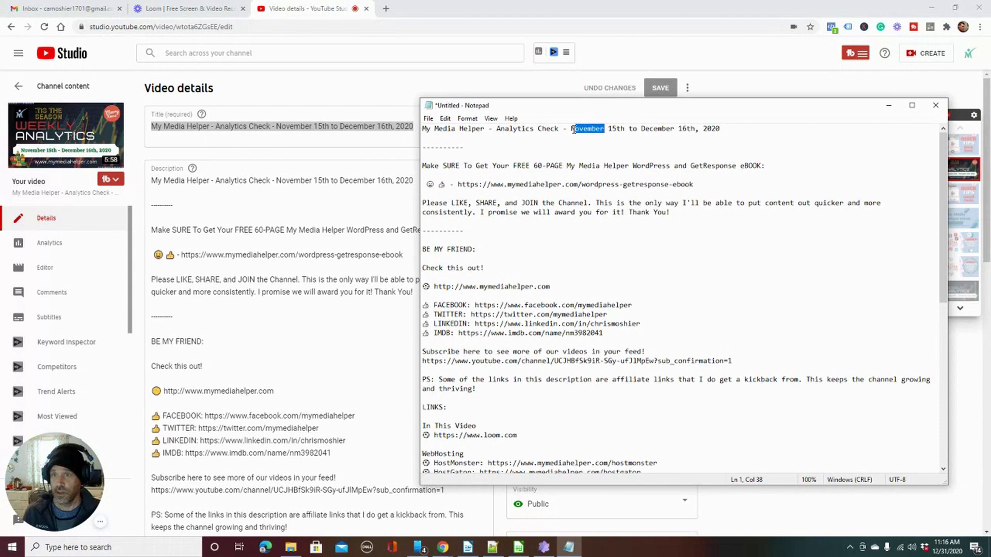
Step: Change the date range in the description's first line to December 17th to December 23rd, 2020, and select that line
text(December)
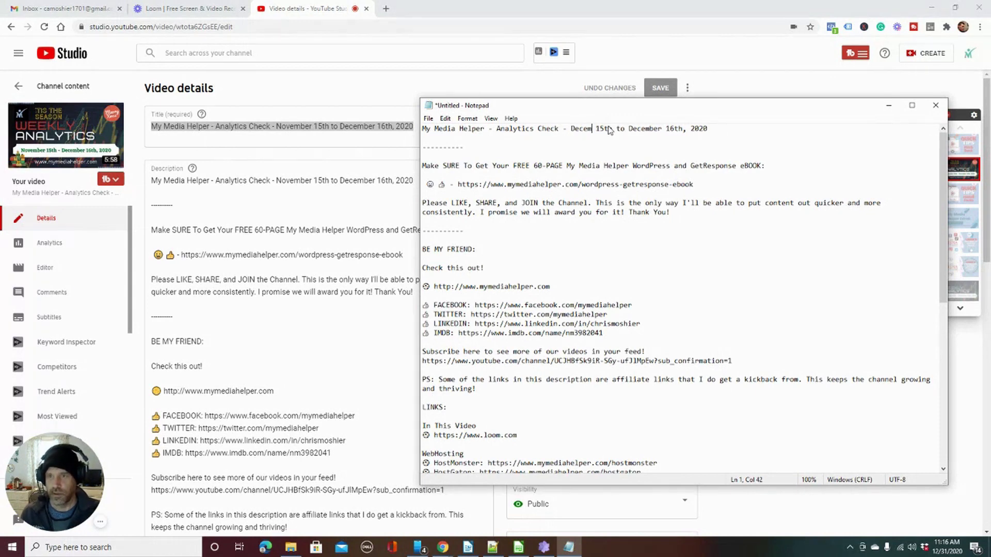
key(BackSpace)
text(7)
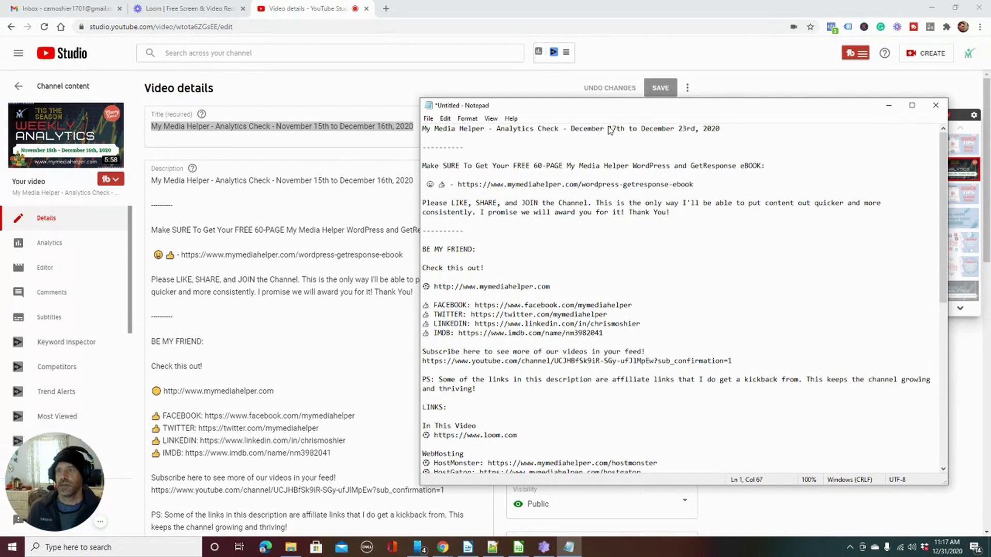
drag(551, 112, 539, 93)
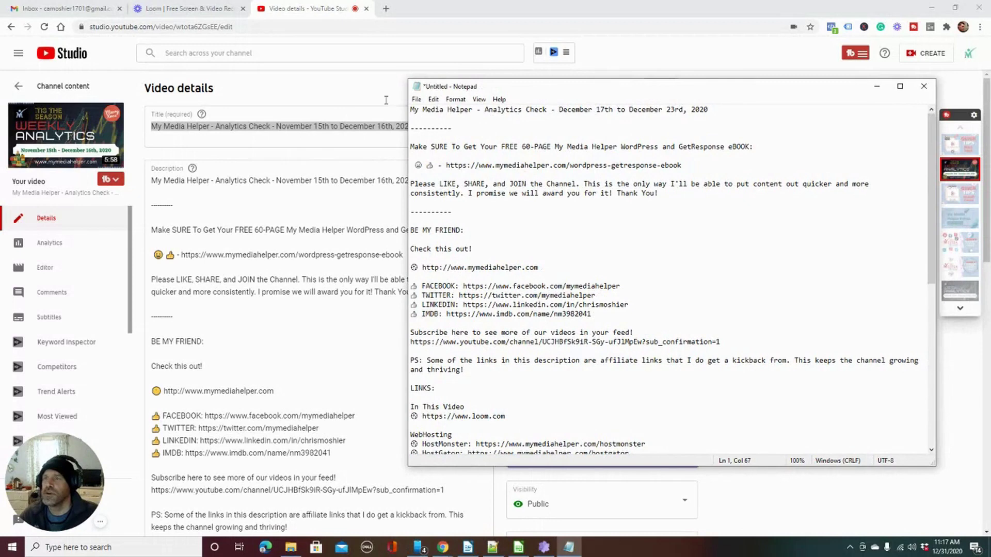
drag(715, 110, 396, 104)
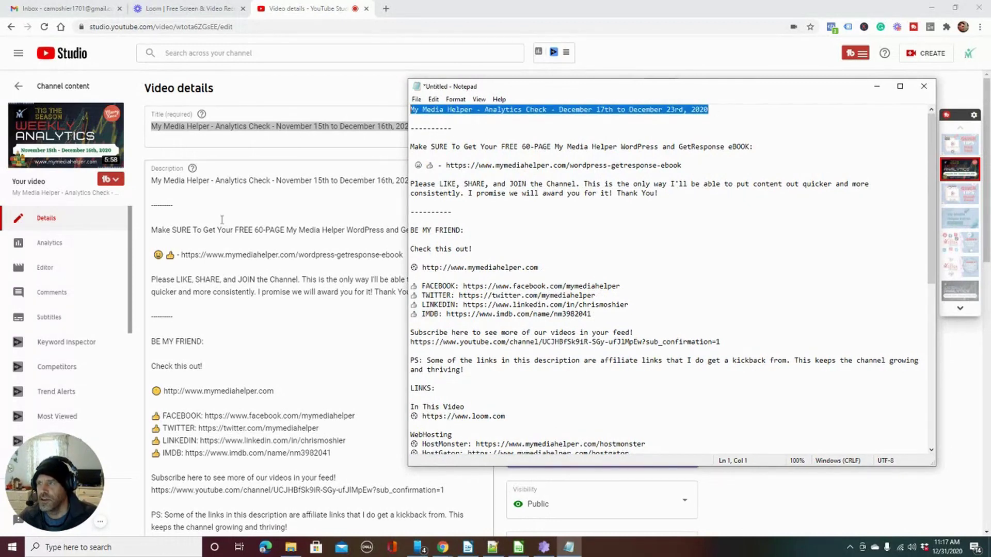
Step: Open the details of the Film Movie Pitch Deck Quick Tips video and examine the introductory paragraph of its description
click(159, 190)
drag(152, 180, 243, 180)
click(58, 87)
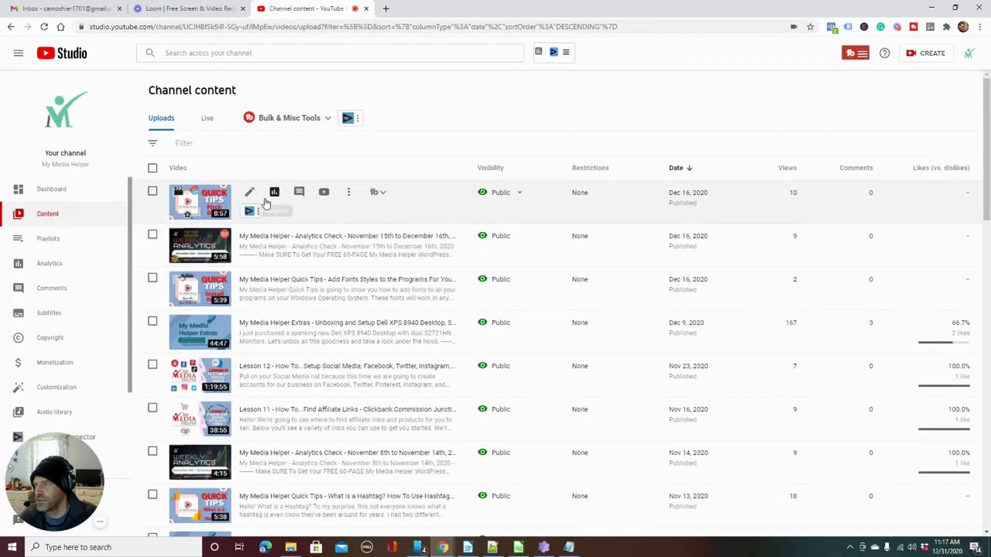
click(249, 192)
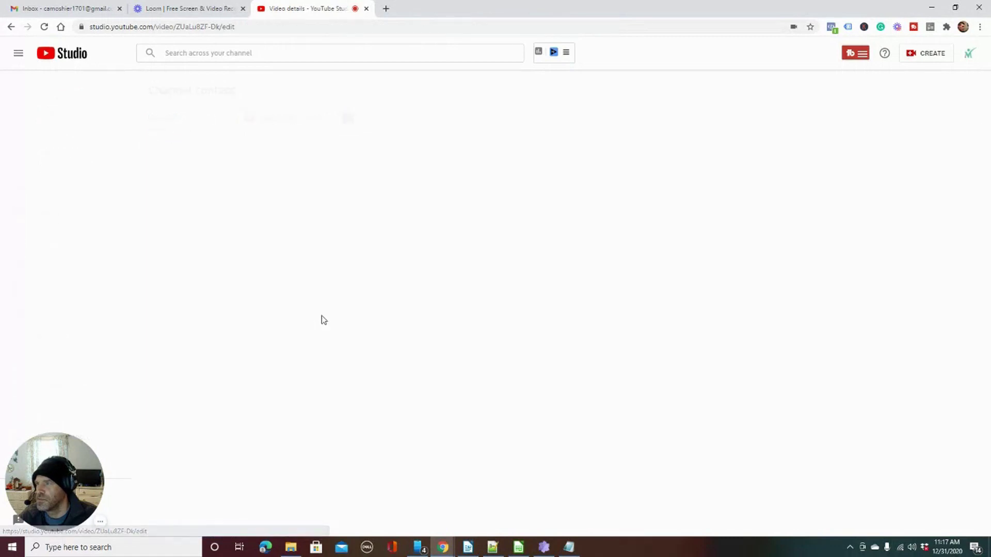
drag(482, 232, 149, 181)
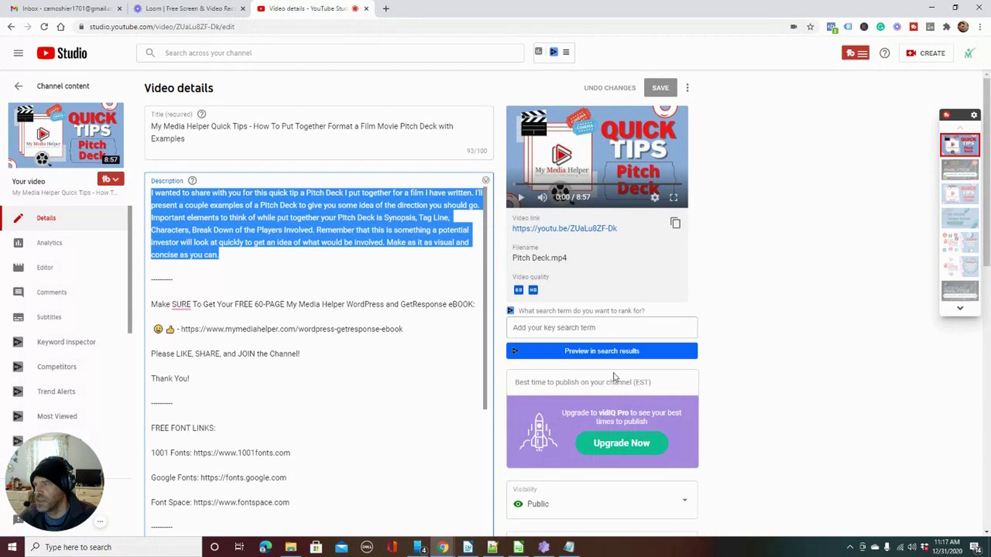
scroll(359, 350, down, 2)
scroll(360, 350, up, 2)
scroll(399, 333, down, 1)
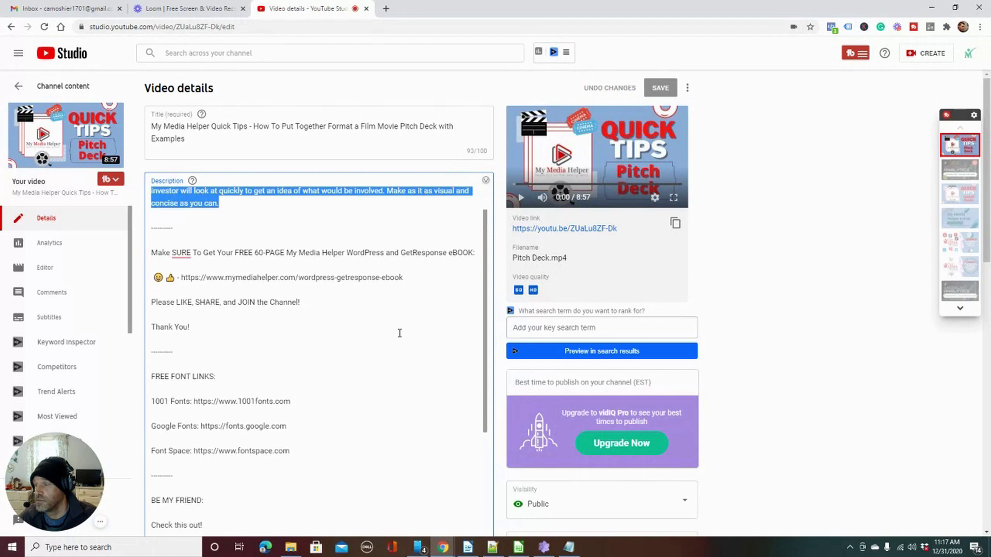
Step: Return to the Notepad description and review its title line, free eBook and channel request section, and social media links
click(568, 547)
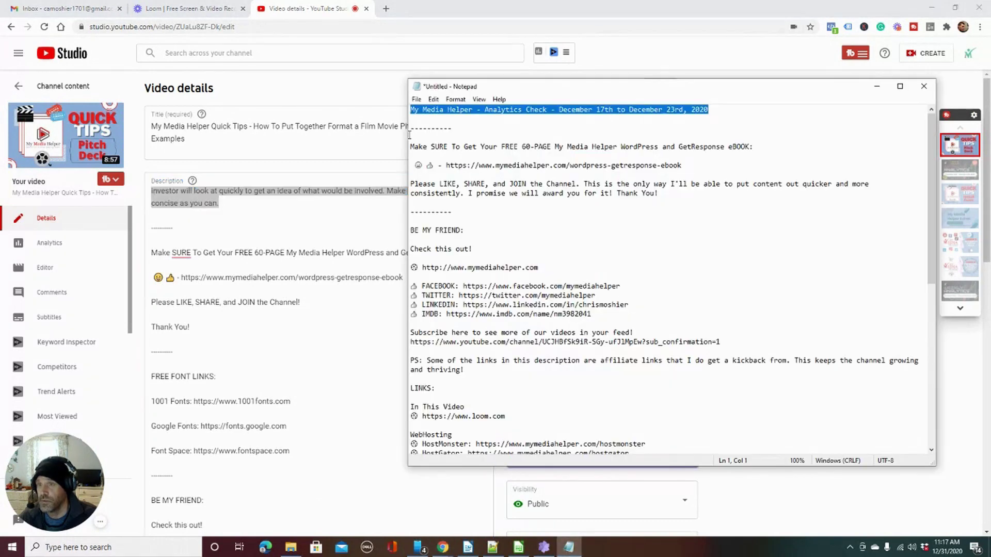
drag(556, 95, 486, 116)
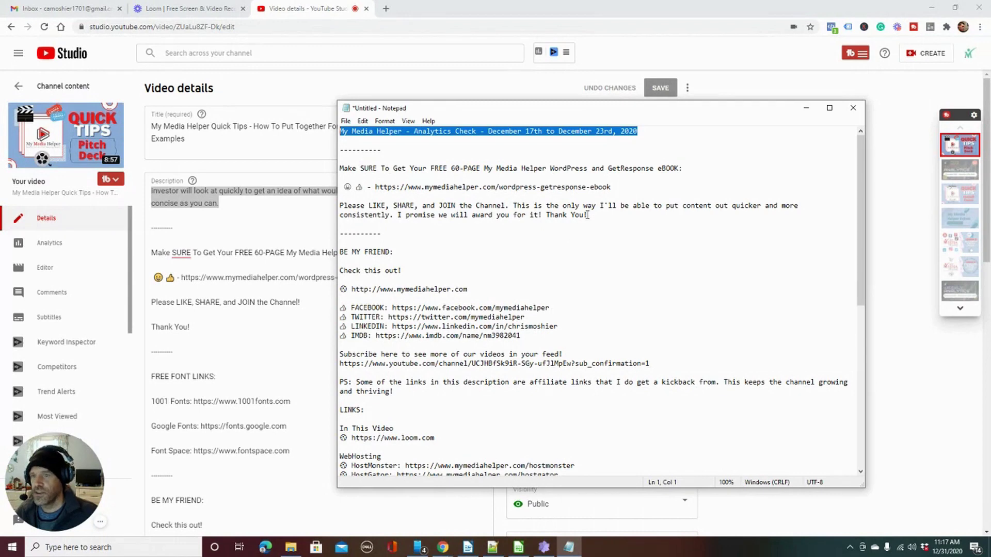
drag(624, 218, 341, 173)
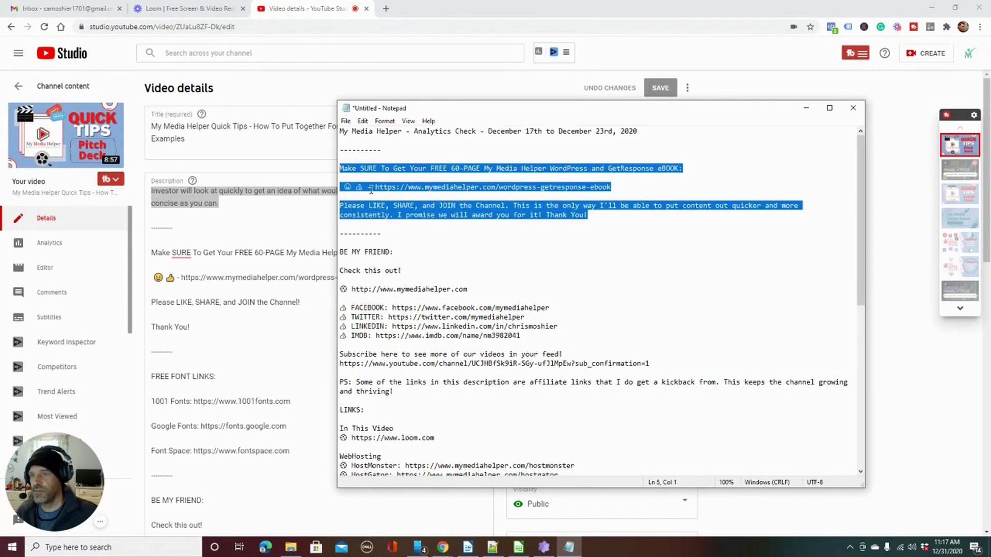
click(670, 279)
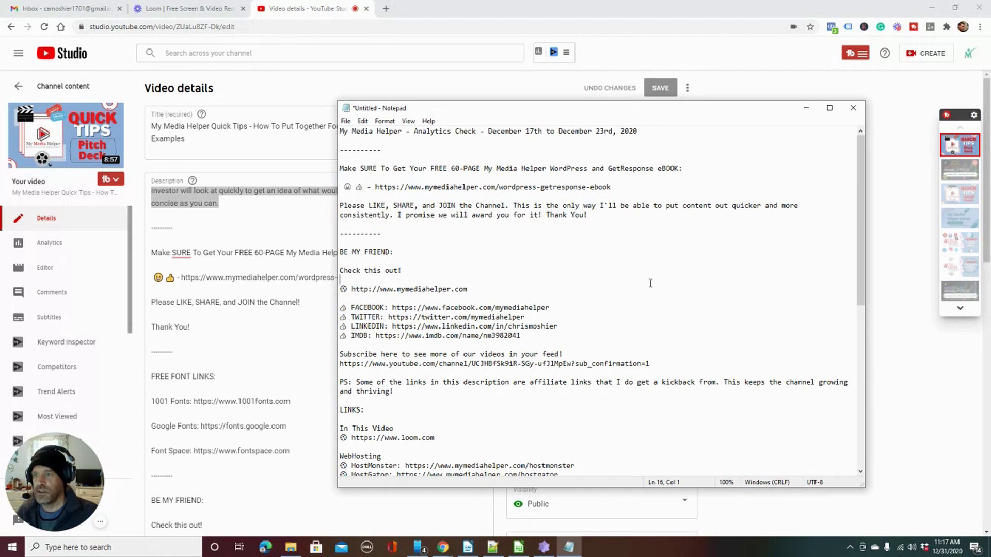
scroll(650, 284, down, 2)
scroll(650, 283, down, 1)
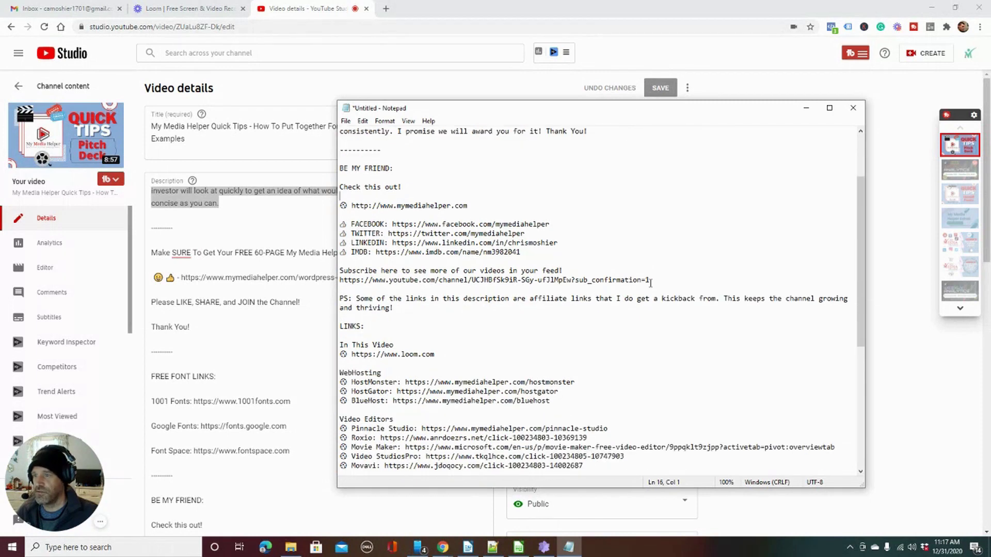
drag(546, 256, 342, 226)
click(387, 252)
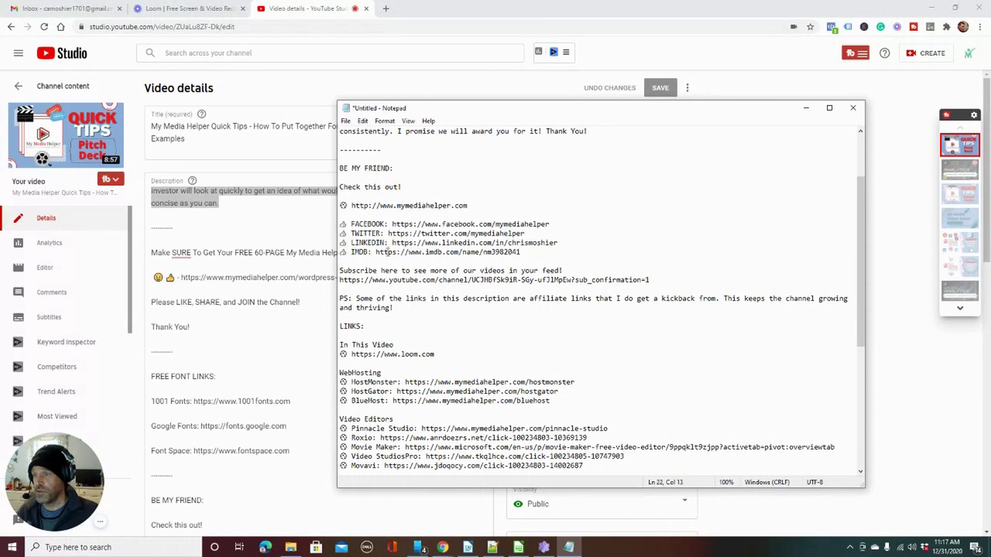
Step: Review the description's In This Video, WebHosting, Video Editors, and My Channel and Marketing Tools links
scroll(515, 323, down, 1)
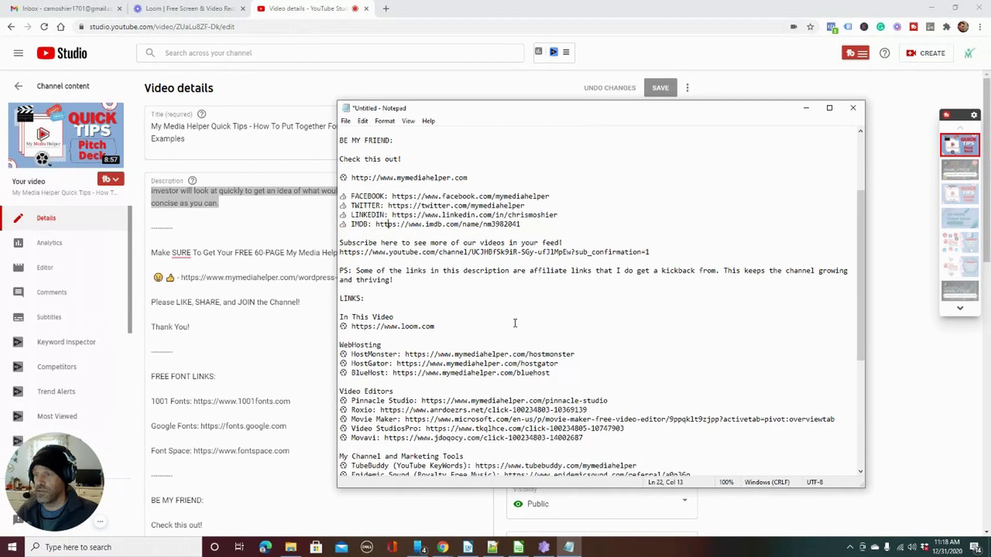
scroll(514, 321, down, 5)
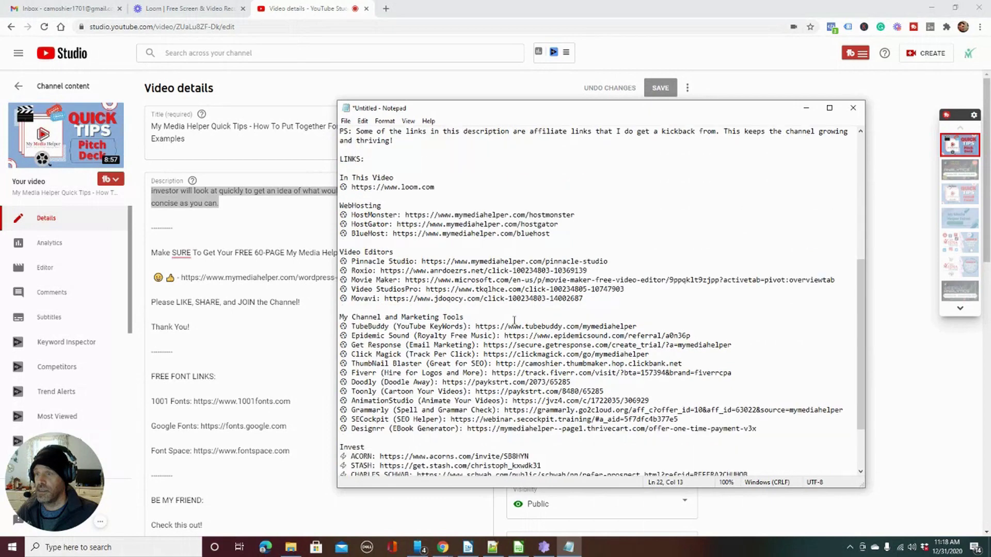
drag(431, 187, 351, 188)
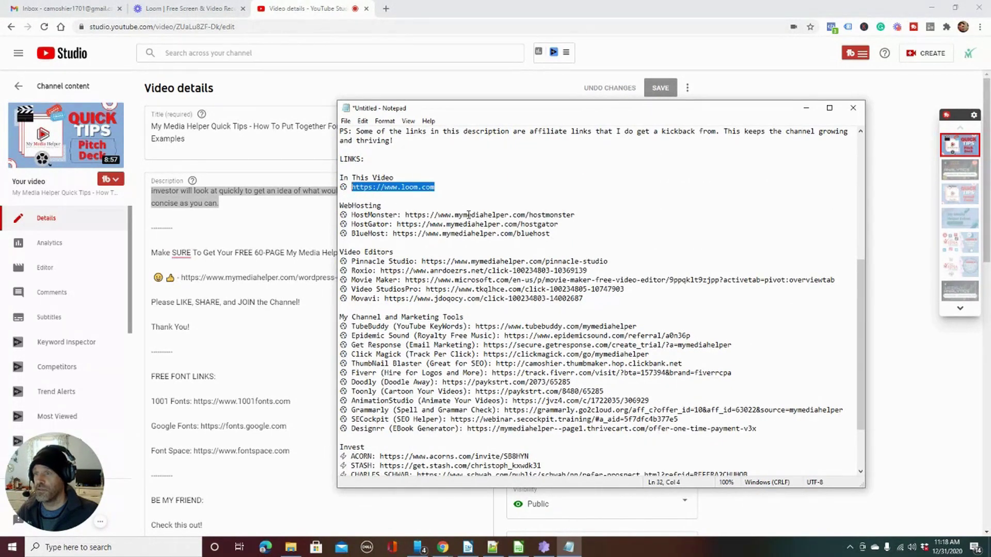
click(448, 188)
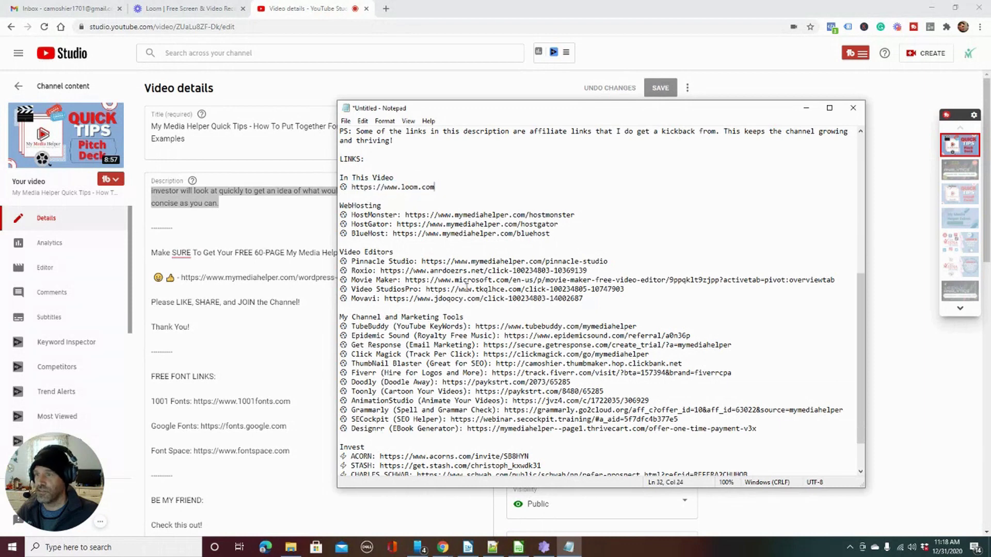
scroll(467, 287, down, 1)
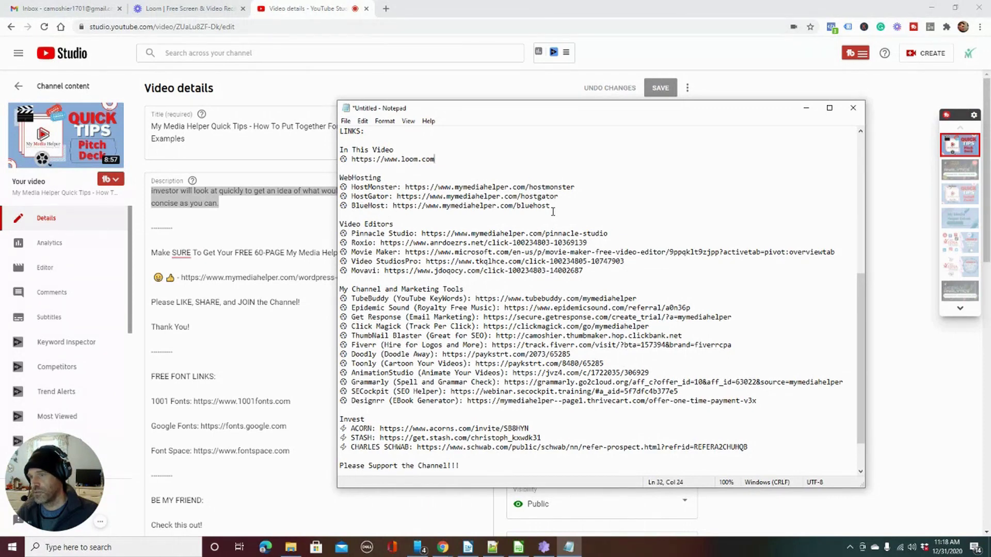
drag(550, 206, 343, 186)
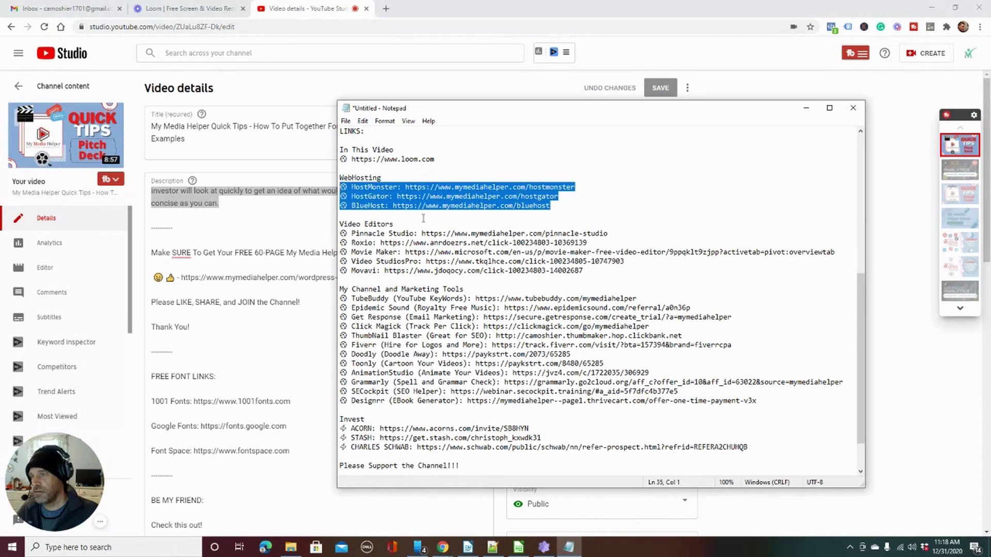
scroll(423, 218, down, 1)
click(352, 215)
click(389, 296)
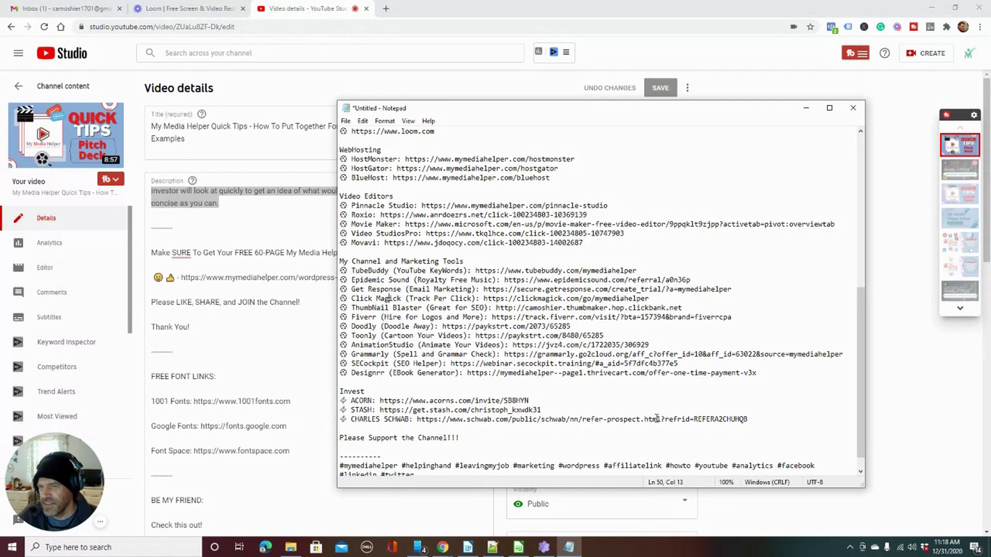
Step: Examine the ACORN, STASH and CHARLES SCHWAB referral links in the description's Invest section
drag(746, 420, 339, 401)
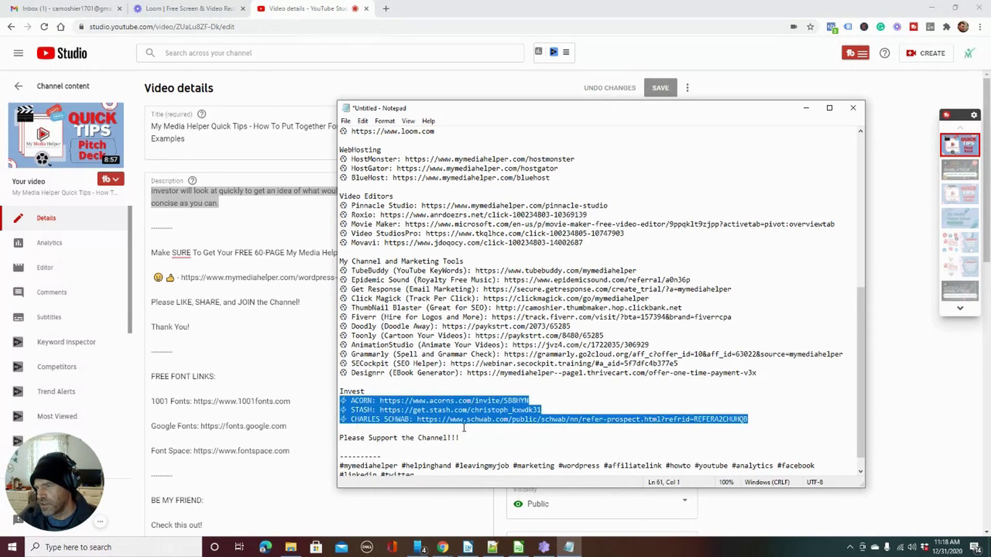
click(788, 427)
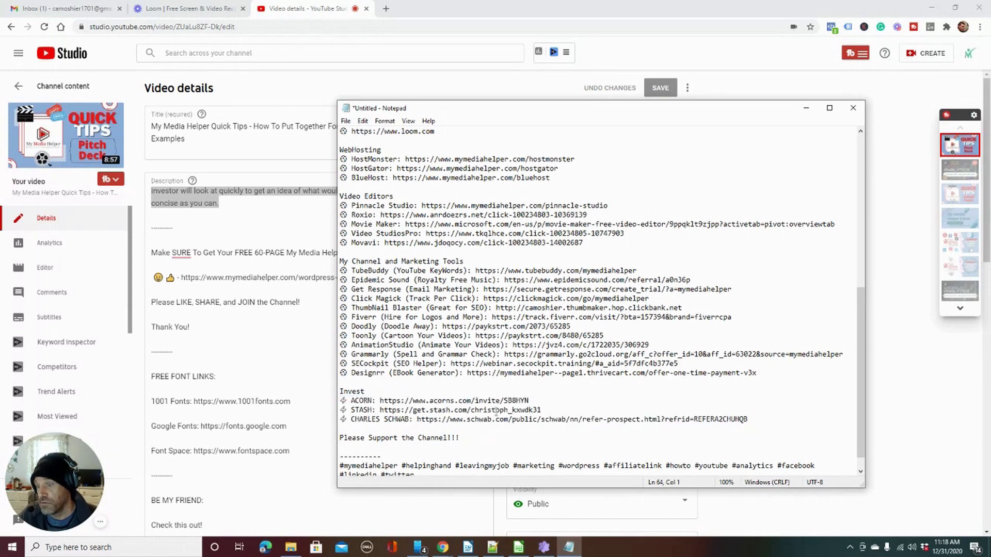
drag(543, 409, 382, 409)
drag(755, 419, 717, 421)
click(732, 419)
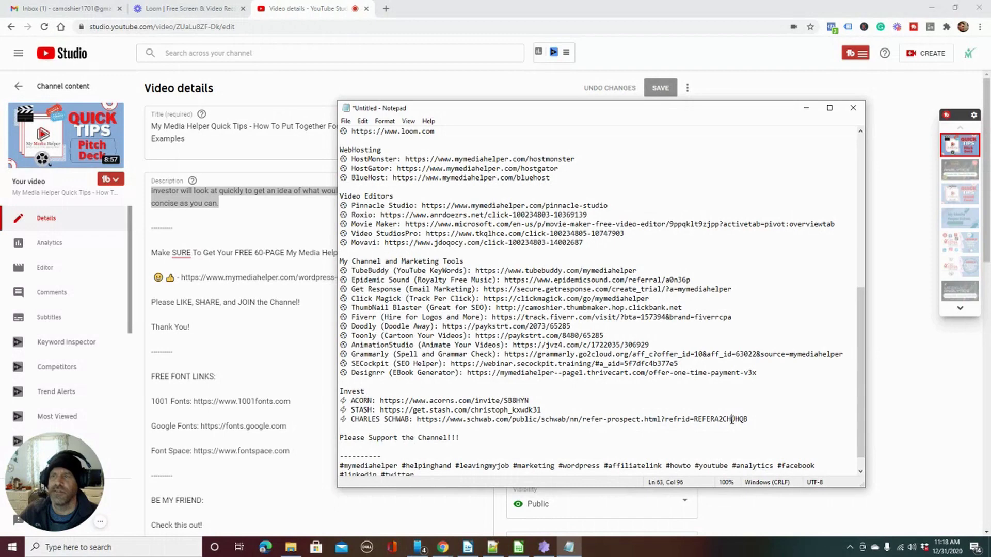
Step: Skim the whole Notepad description down to its hashtags and back, and return to the Pitch Deck video details in YouTube Studio
scroll(730, 418, up, 11)
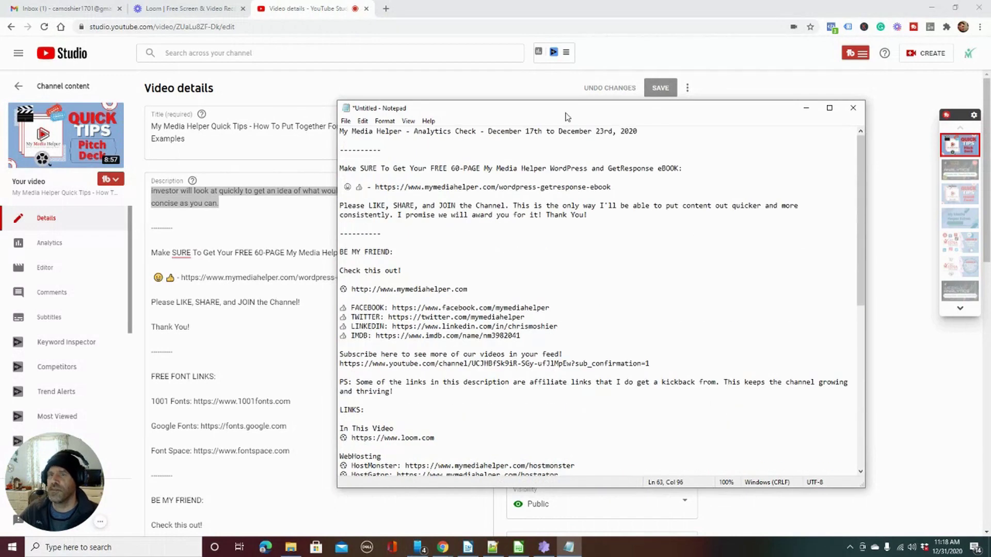
scroll(448, 276, down, 12)
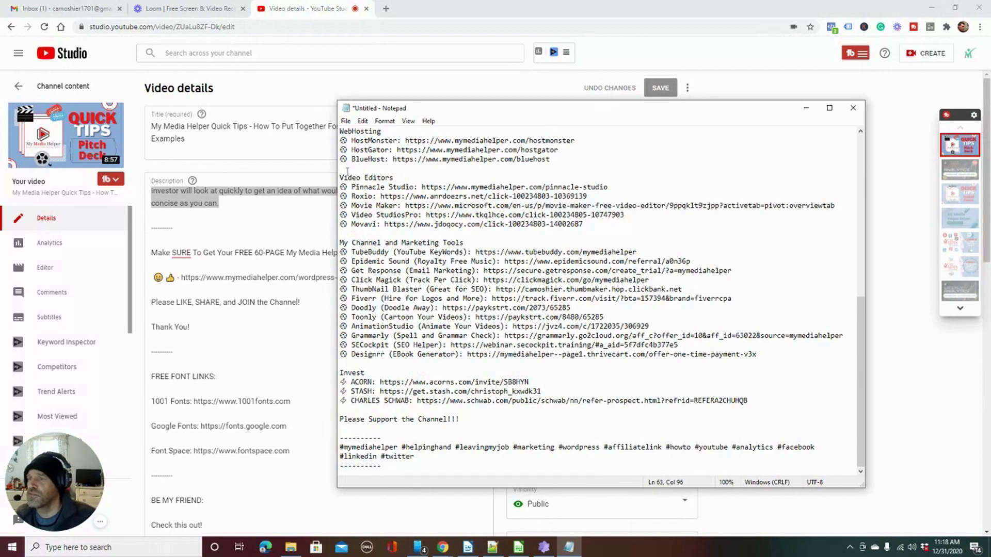
scroll(408, 248, up, 12)
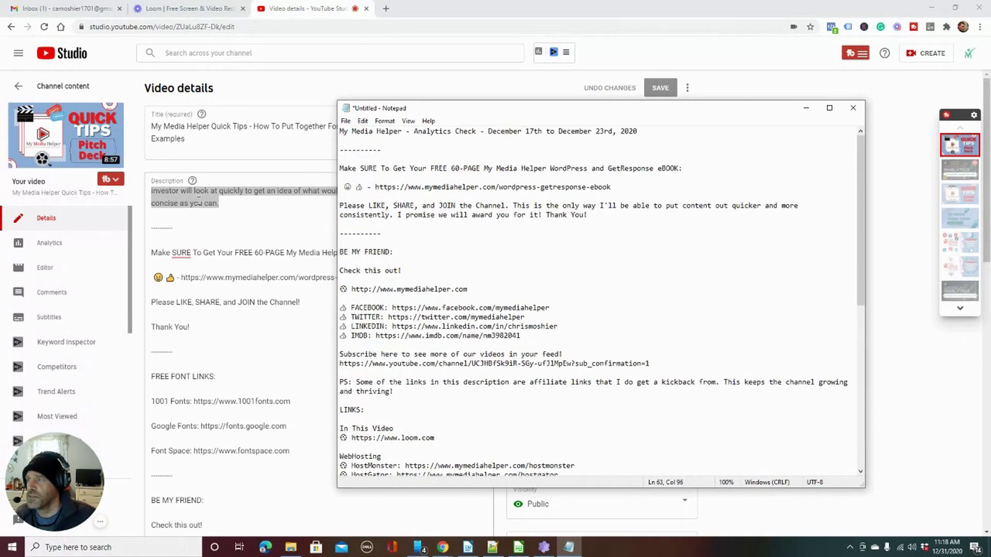
click(261, 239)
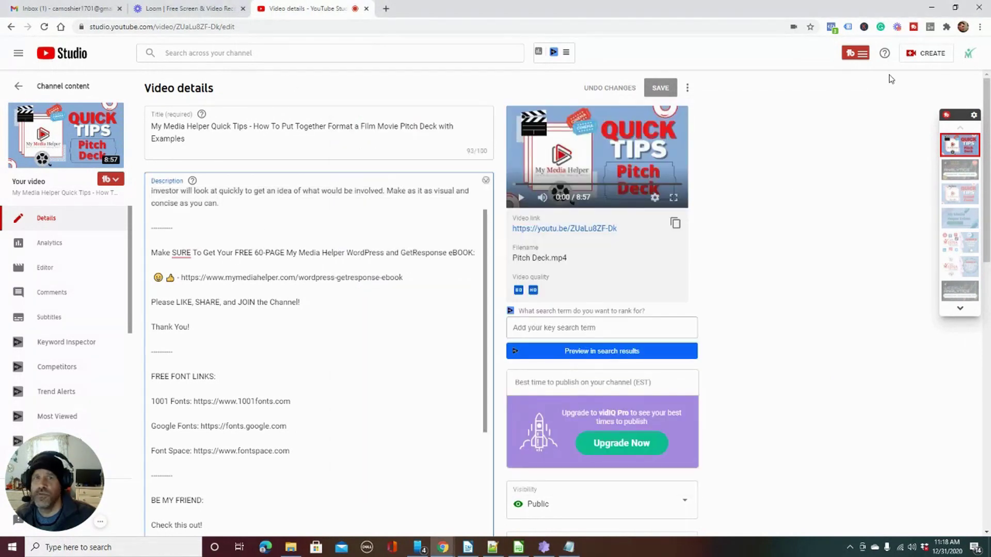
Step: Upload the video file "Analytics Check - Happy New Year" from the Desktop as a new YouTube video
click(923, 59)
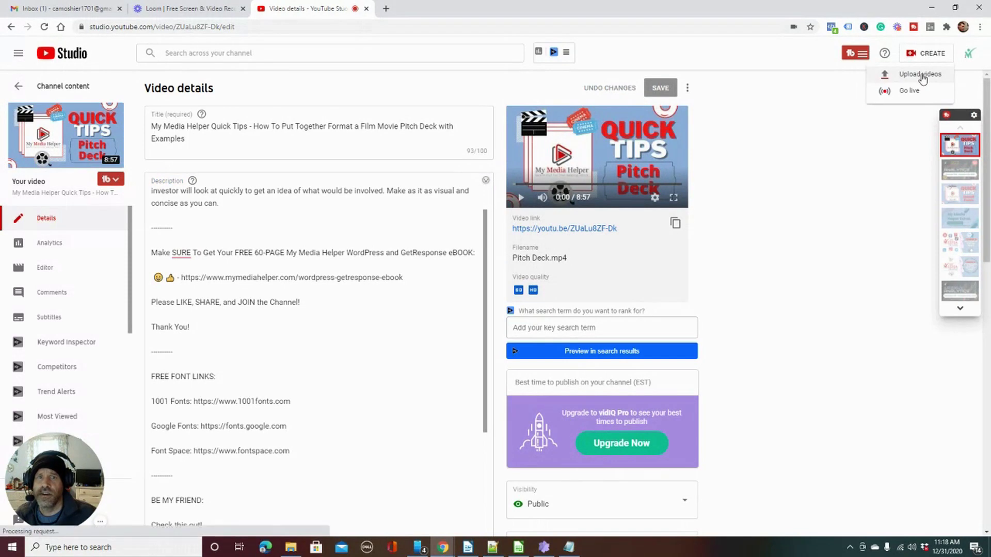
click(922, 73)
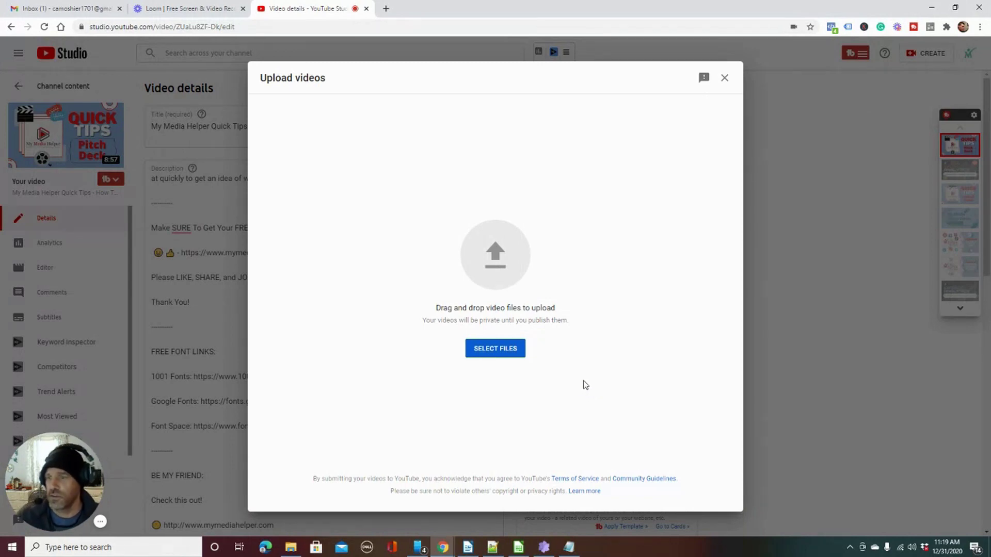
click(487, 351)
scroll(478, 346, down, 1)
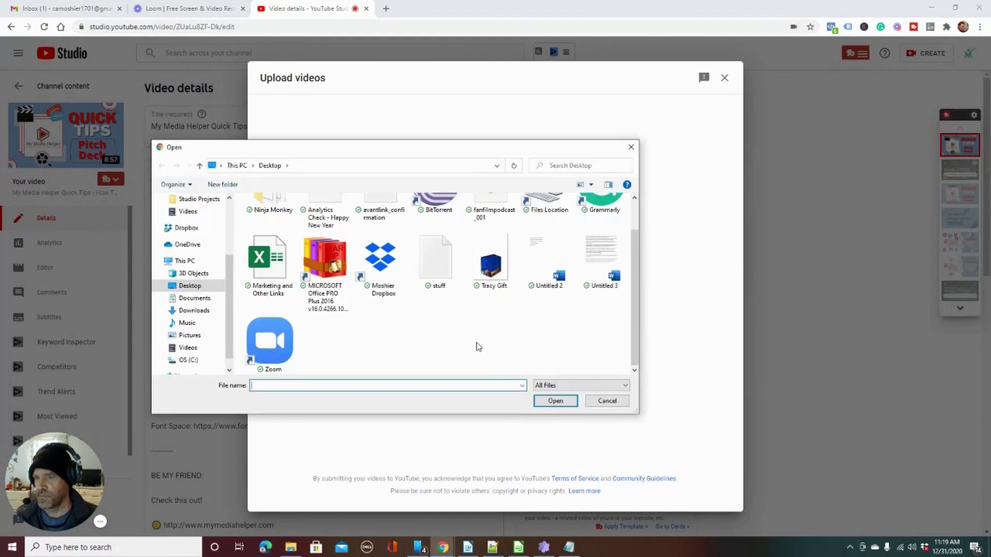
scroll(479, 346, up, 1)
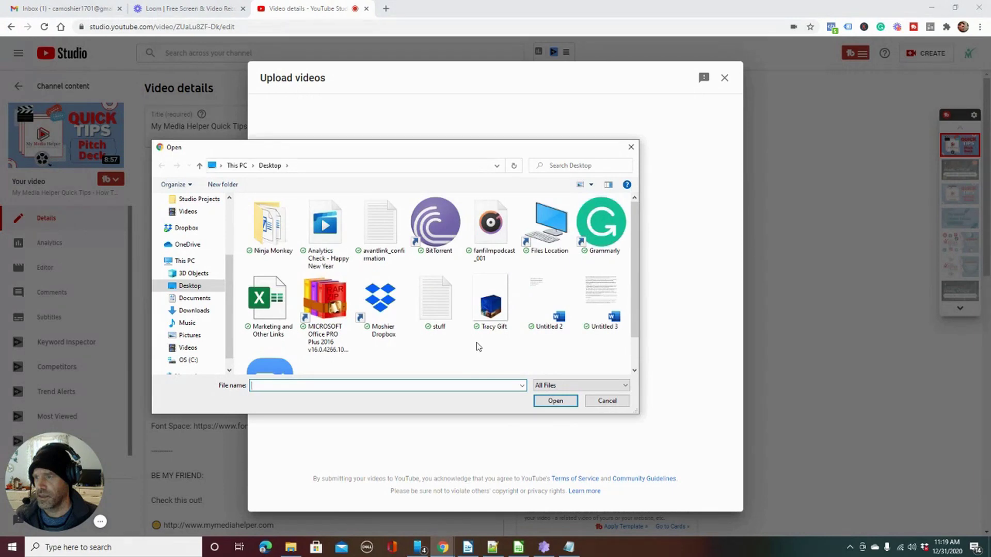
scroll(478, 347, down, 1)
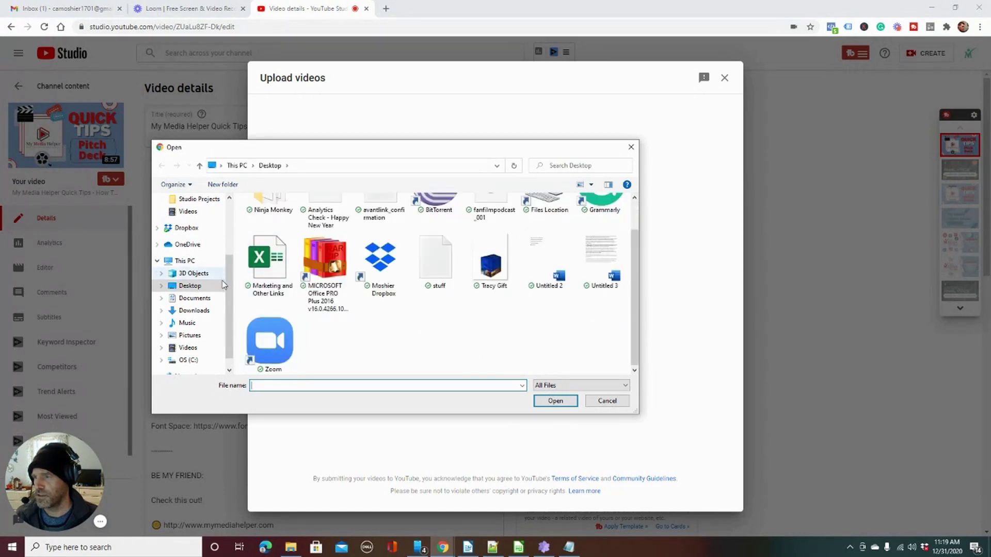
scroll(486, 356, up, 1)
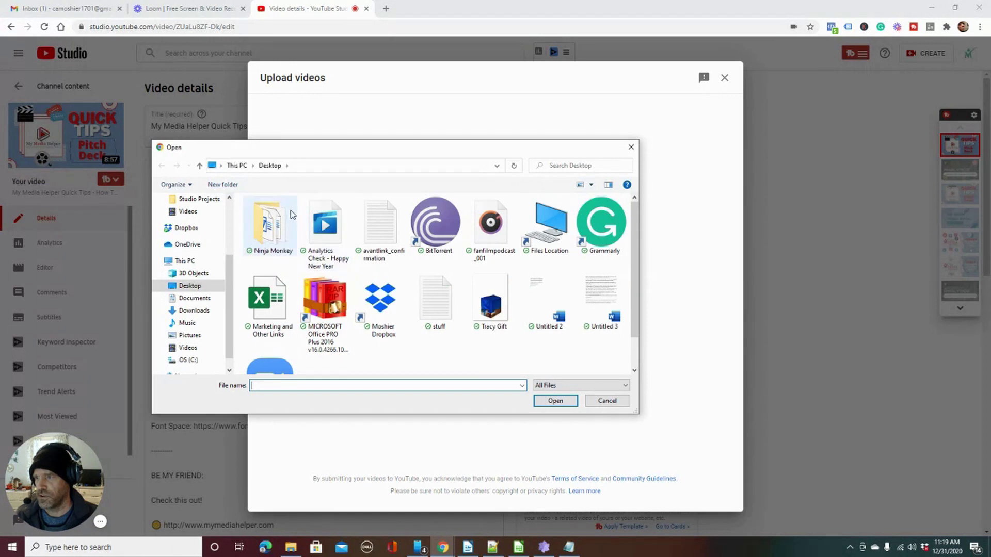
click(326, 230)
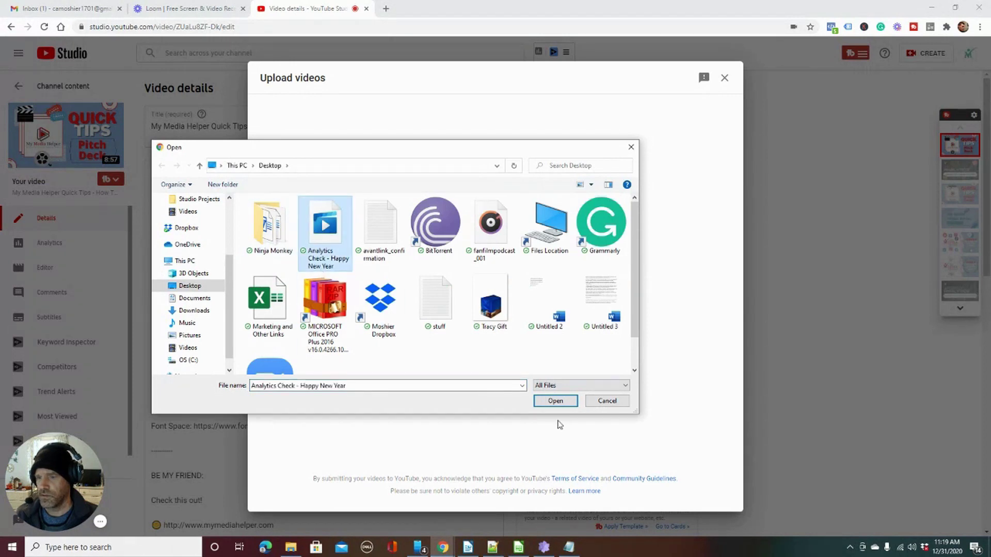
click(562, 405)
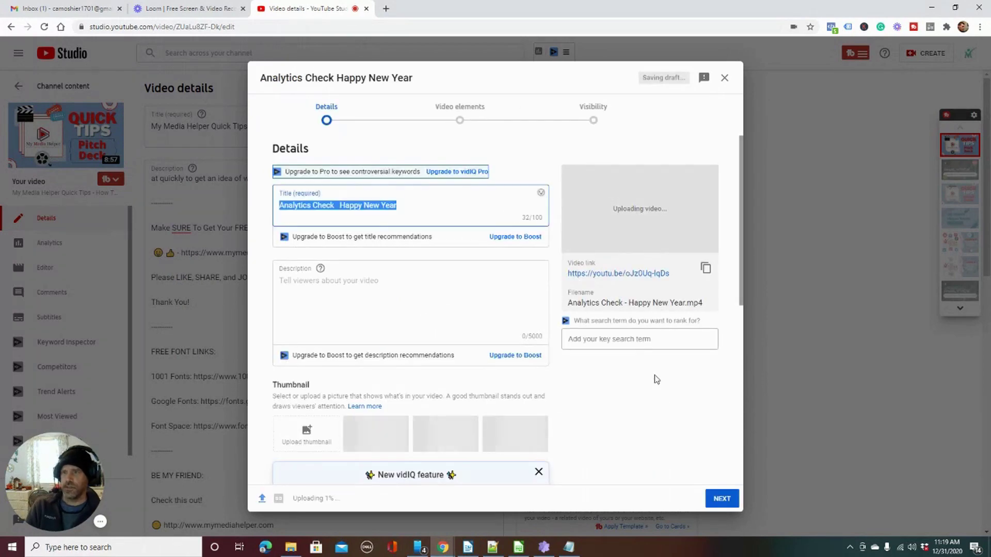
Step: Replace the video title with the Notepad title line "My Media Helper - Analytics Check - December 17th to December 23rd, 2020"
click(582, 555)
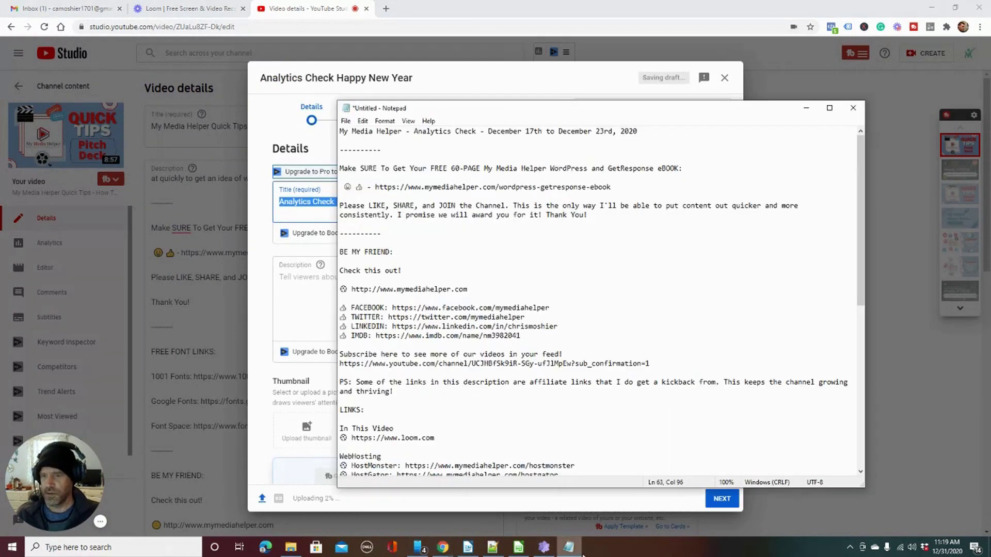
drag(651, 108, 990, 107)
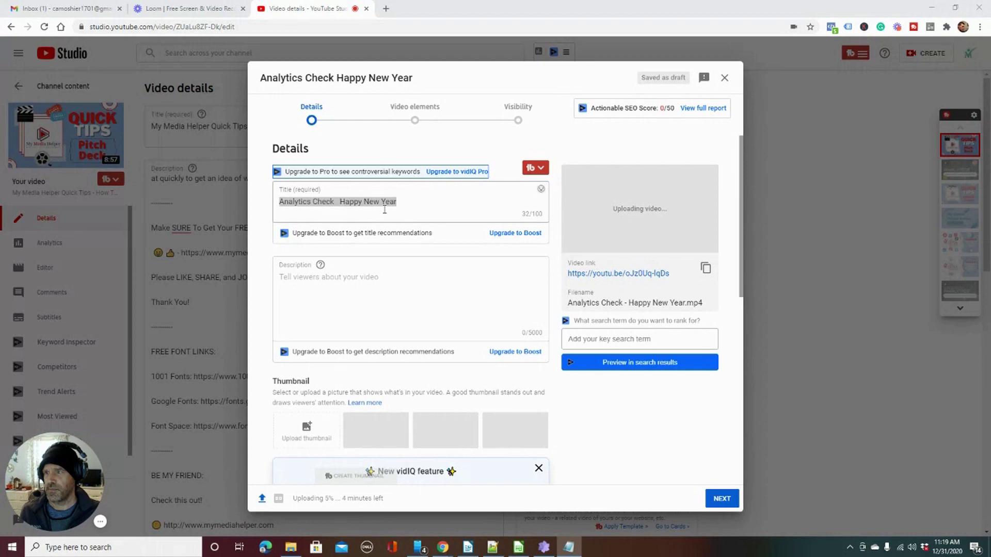
click(418, 204)
drag(432, 206, 234, 197)
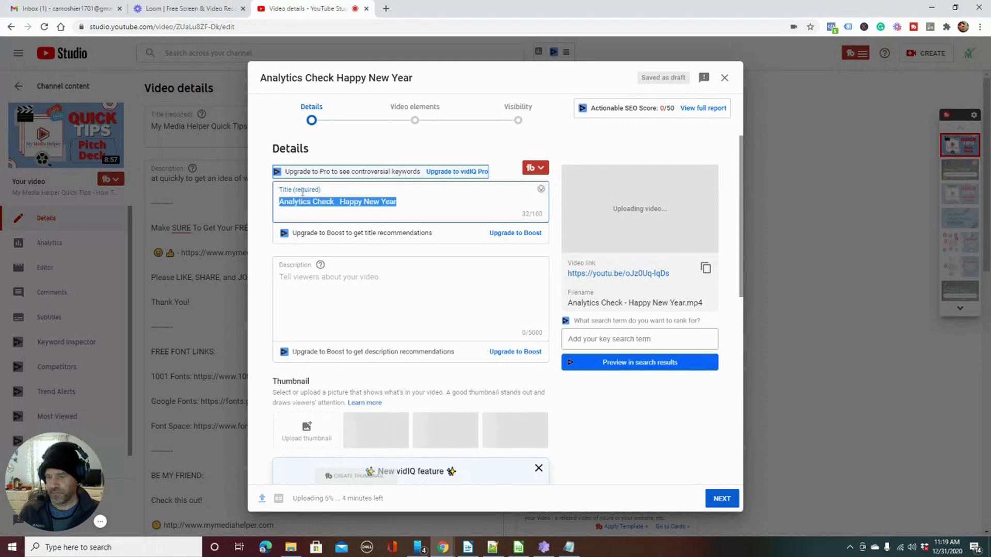
click(343, 219)
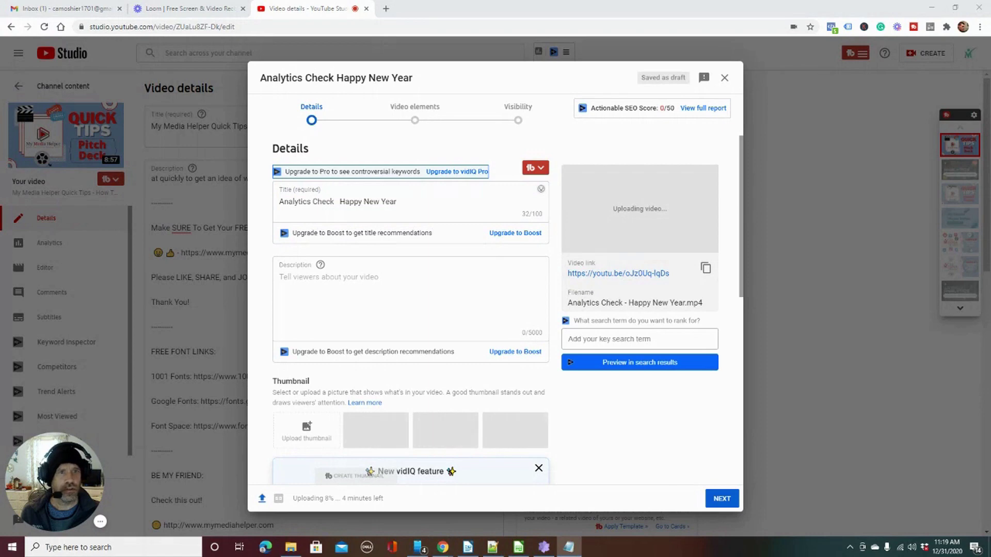
click(386, 200)
drag(397, 201, 266, 199)
text(My Media Helper - Analytics Check - December 17th to December 23rd, 2020)
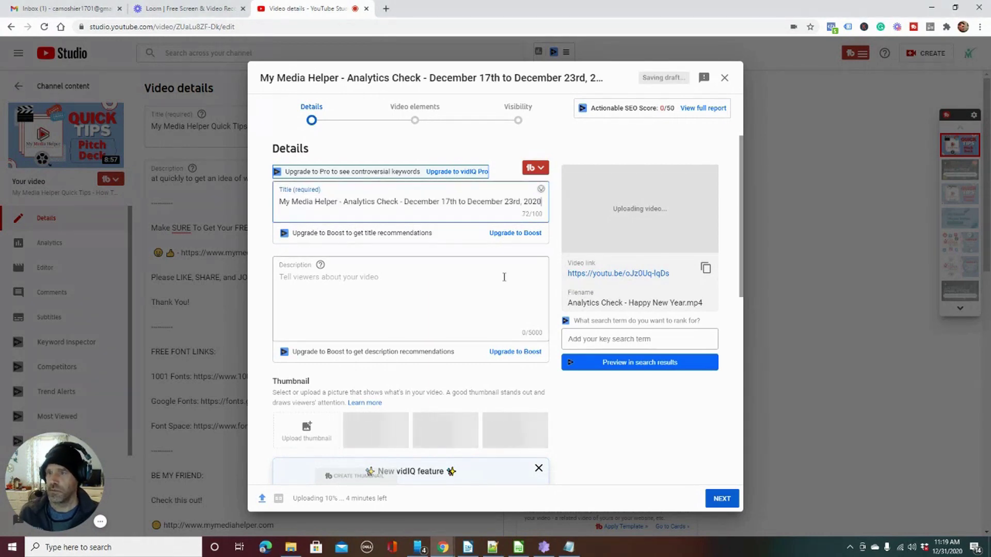
Step: Copy the full prepared description from Notepad into the new video's description and look it over
click(504, 278)
key(alt+Tab)
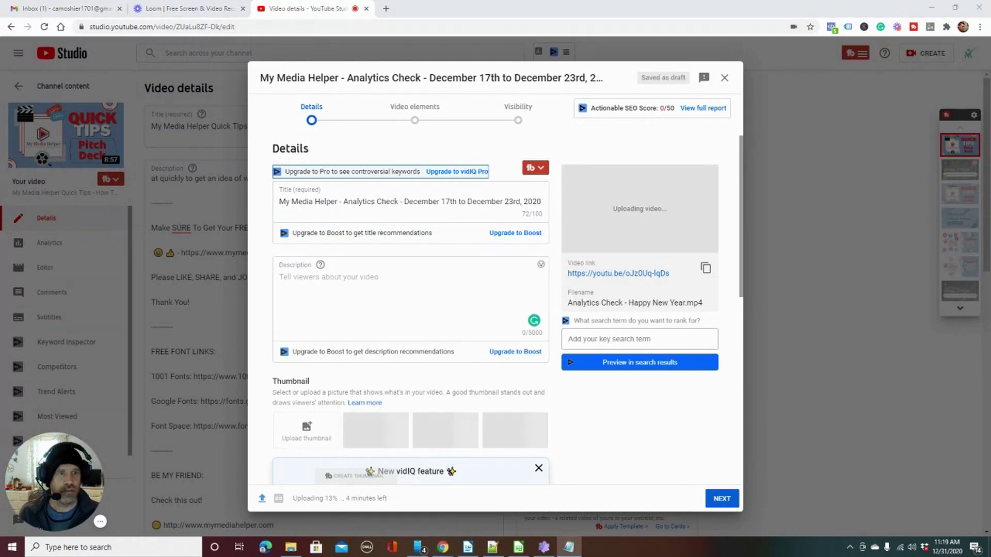
click(295, 334)
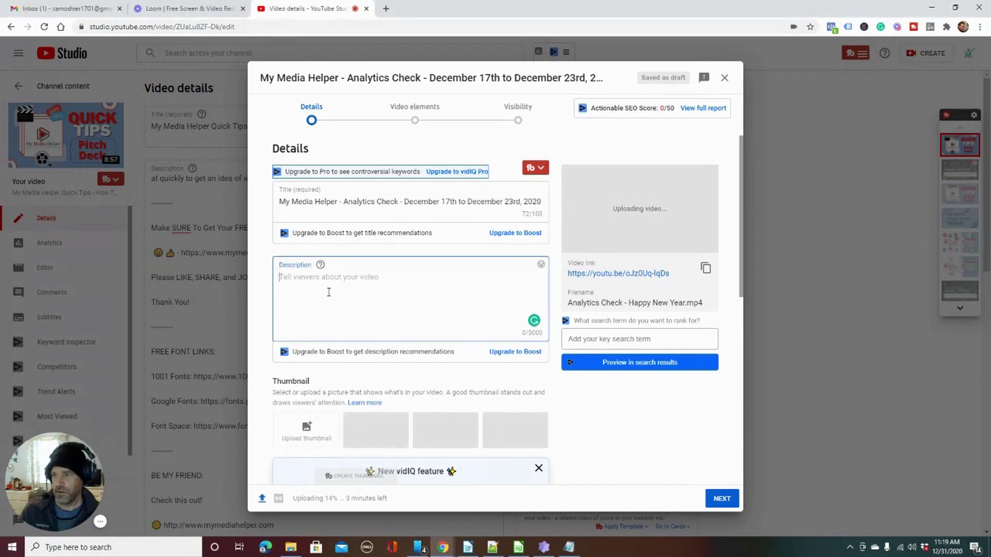
key(ctrl+v)
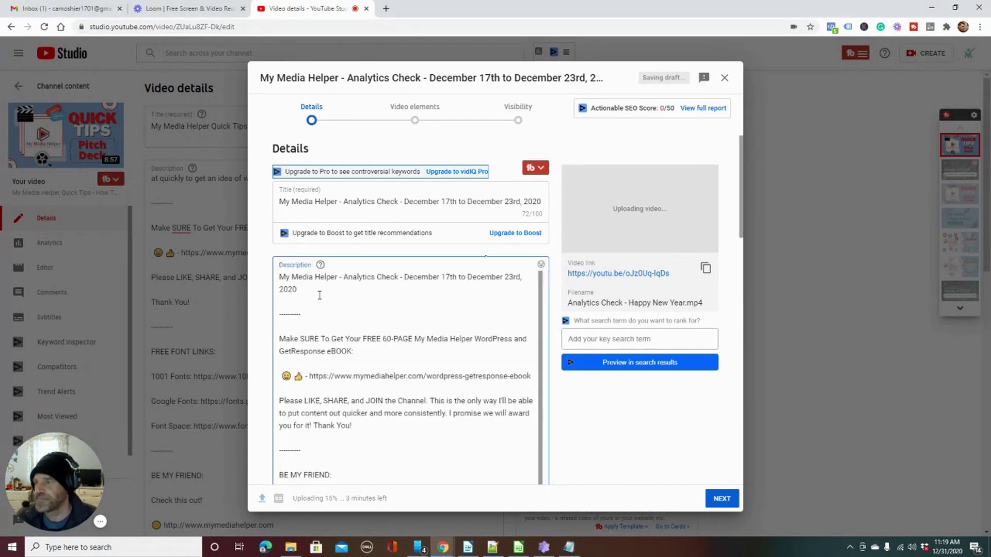
scroll(476, 359, down, 10)
scroll(476, 359, up, 10)
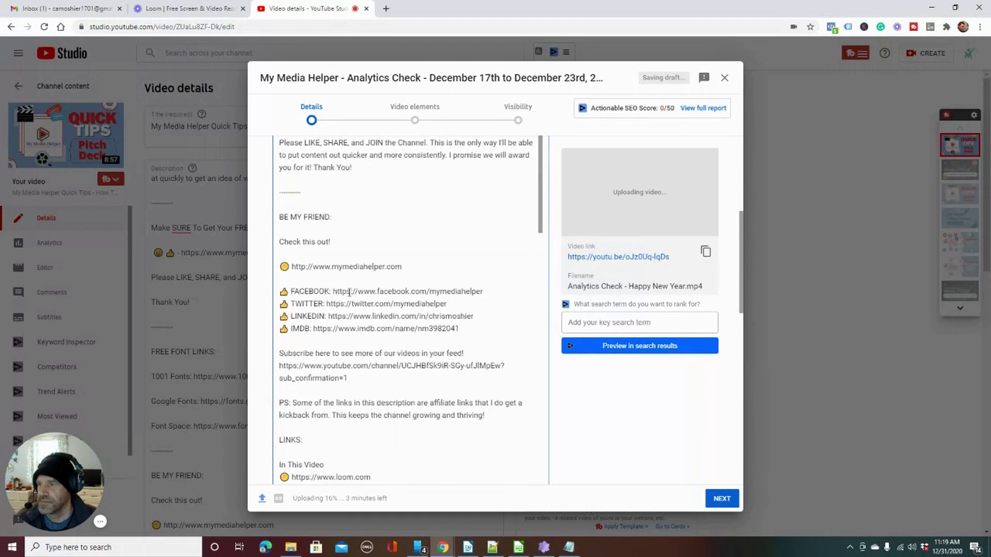
scroll(313, 347, down, 10)
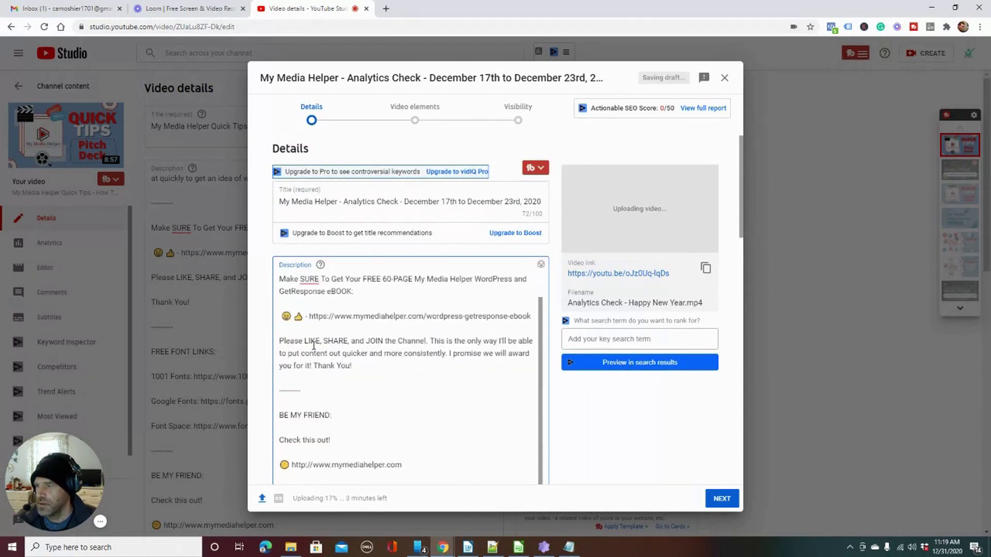
scroll(432, 337, down, 15)
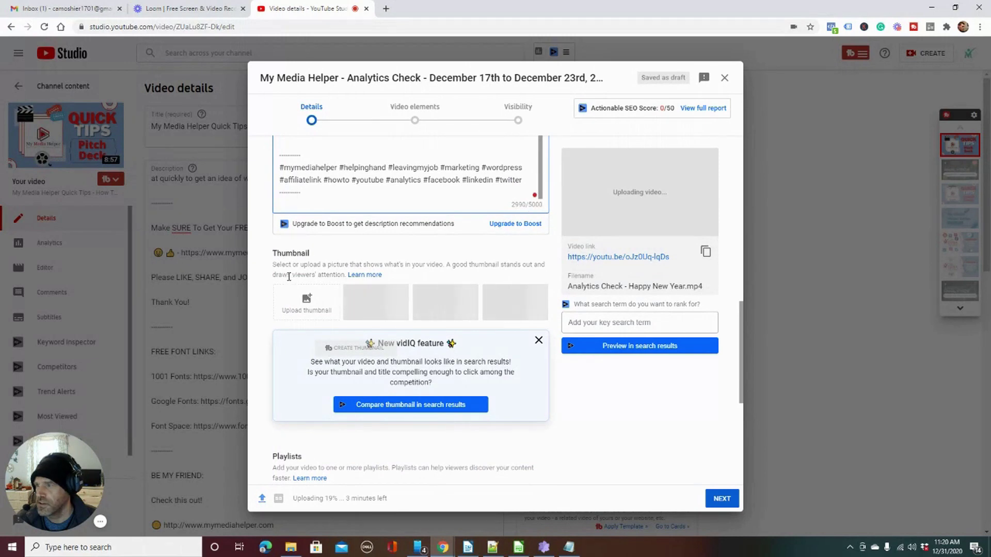
click(309, 307)
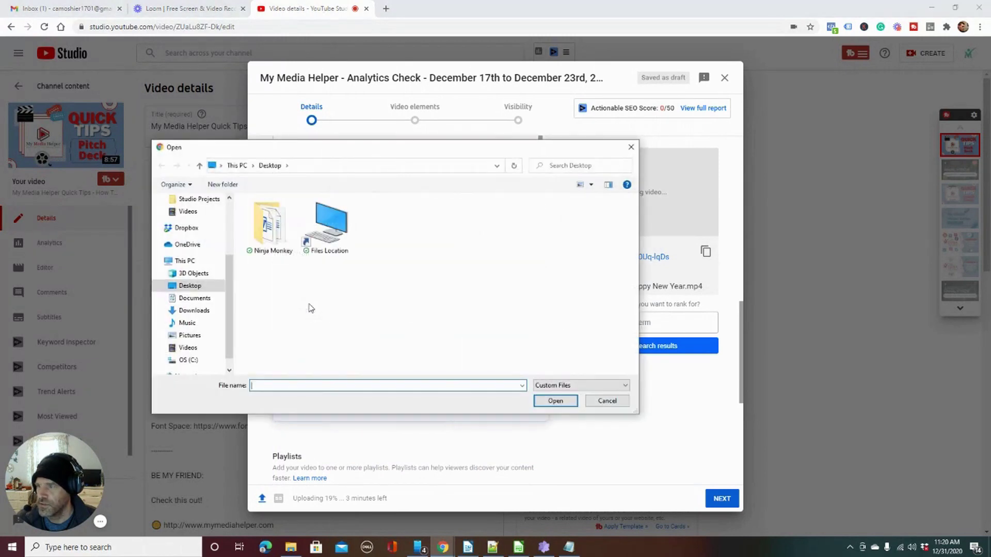
click(201, 312)
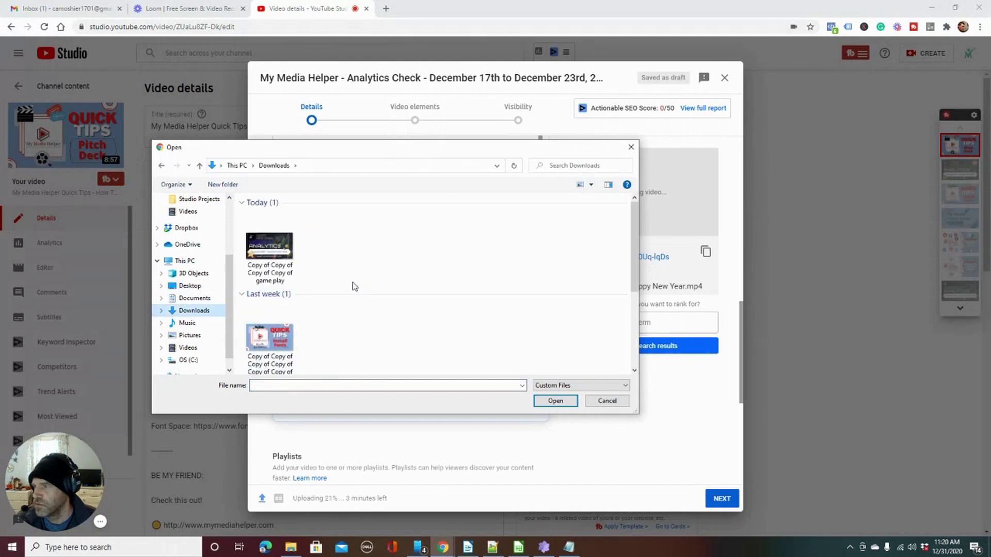
click(262, 258)
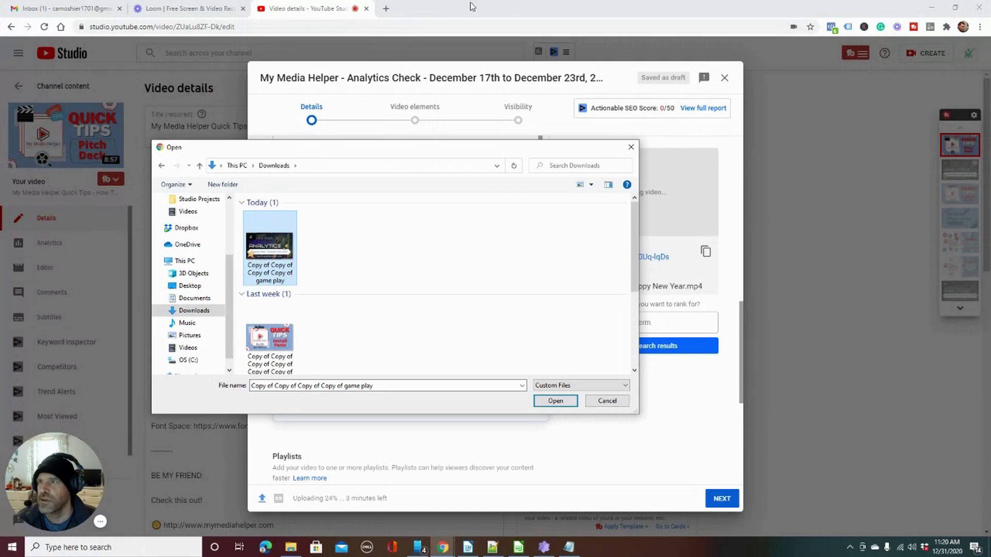
click(622, 422)
click(607, 401)
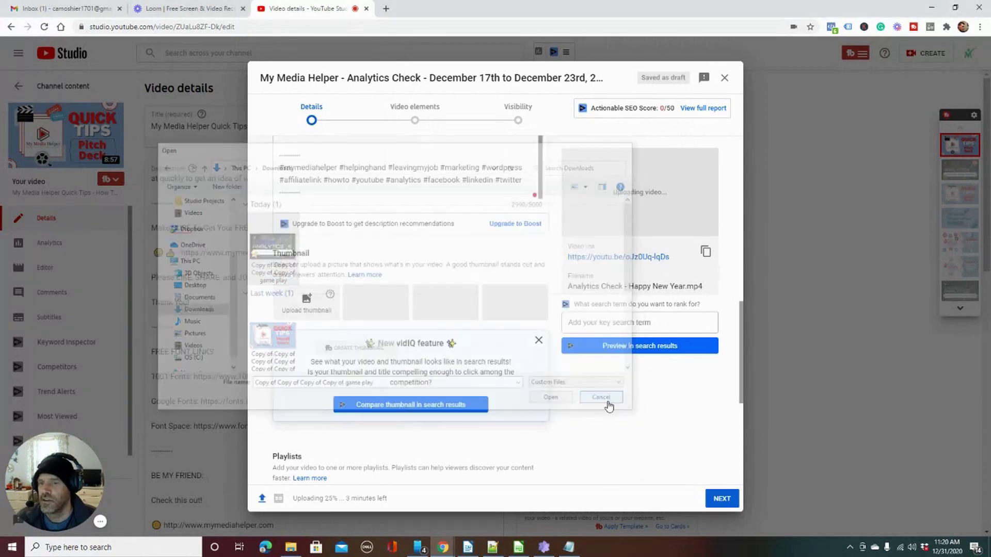
Step: Switch to Canva in a new browser tab and open the Happy New Year Weekly Analytics thumbnail from all designs
click(386, 8)
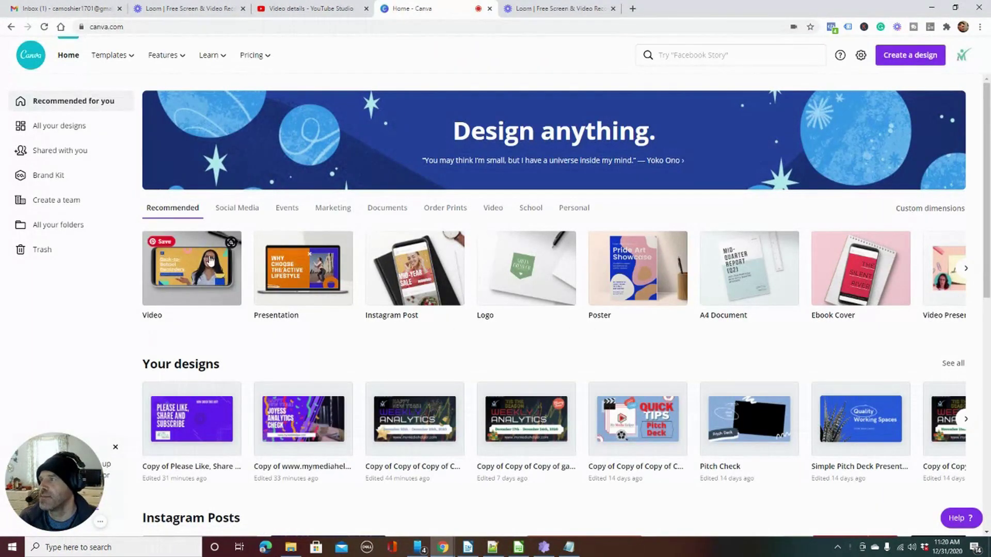
click(59, 224)
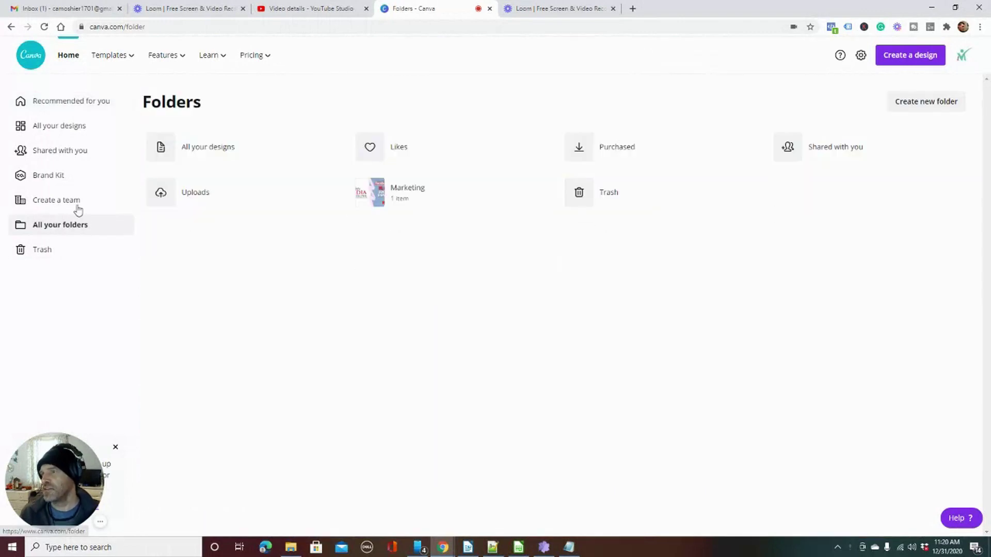
click(193, 169)
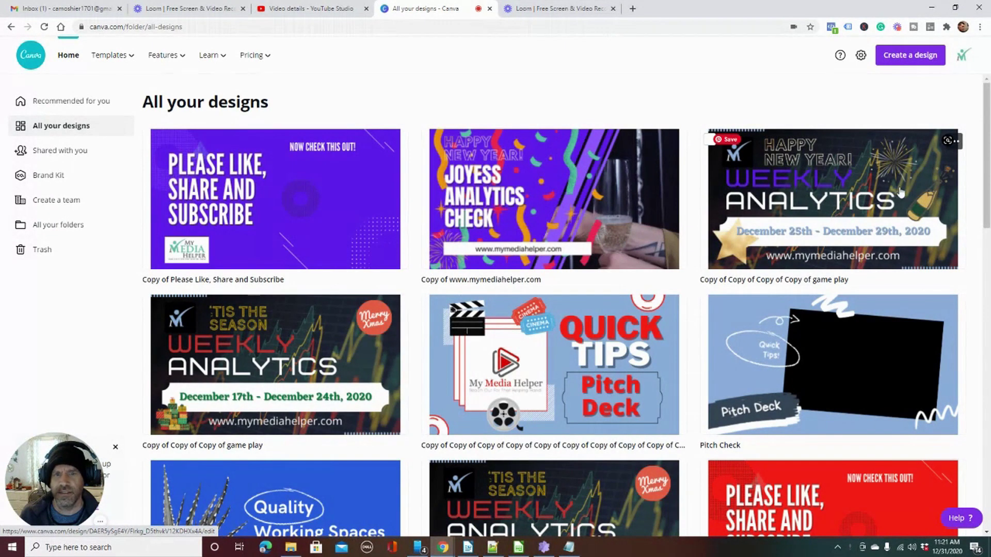
click(793, 186)
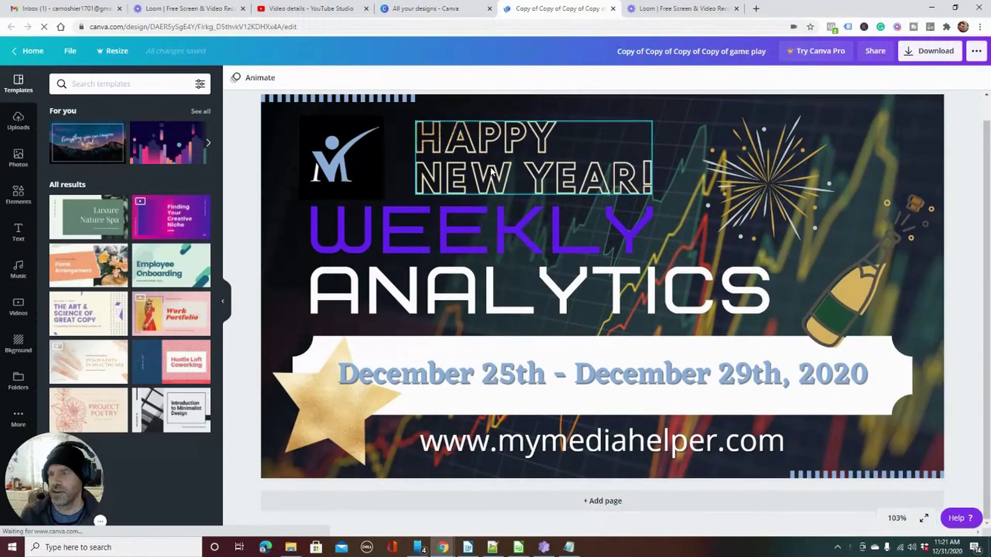
Step: Change the start day in the thumbnail's date banner to December 17th
click(474, 384)
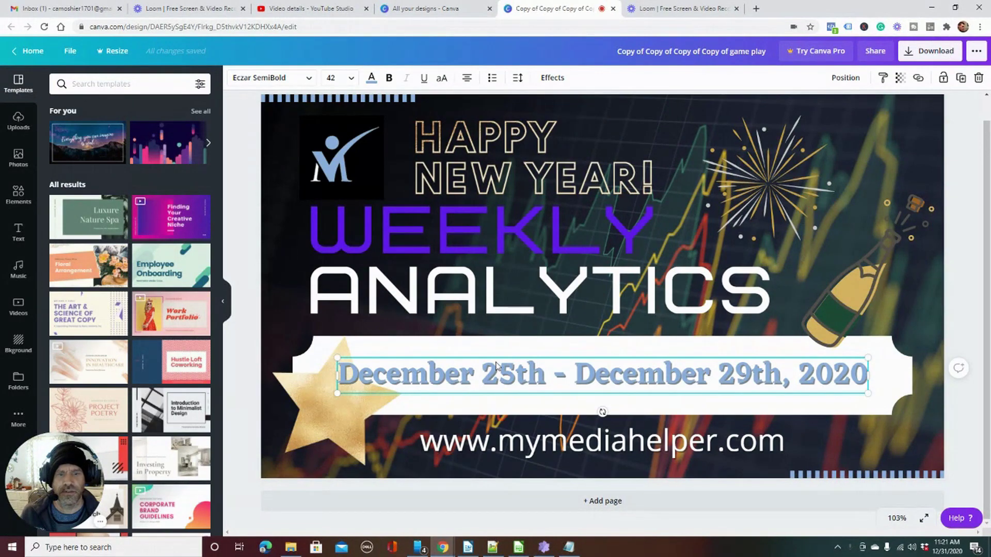
click(481, 374)
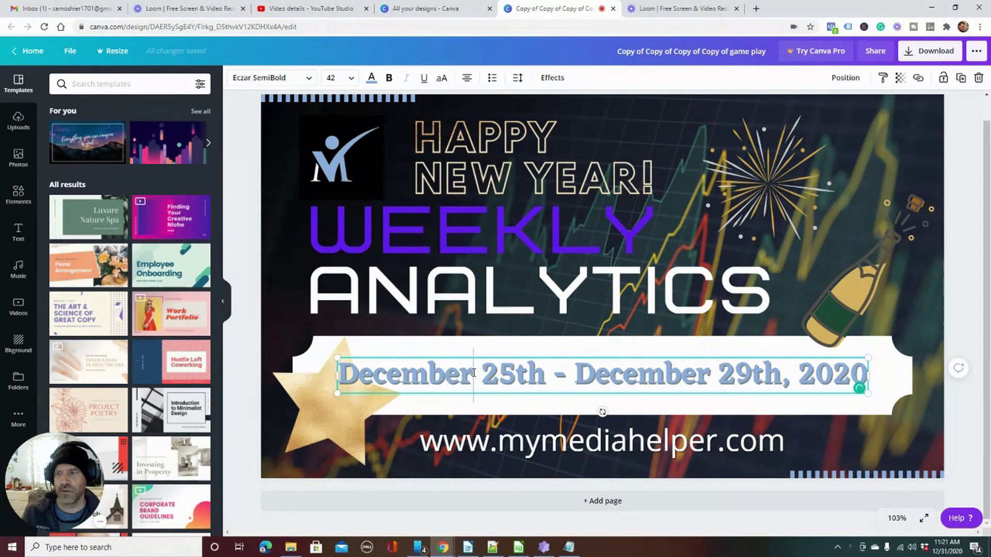
click(524, 375)
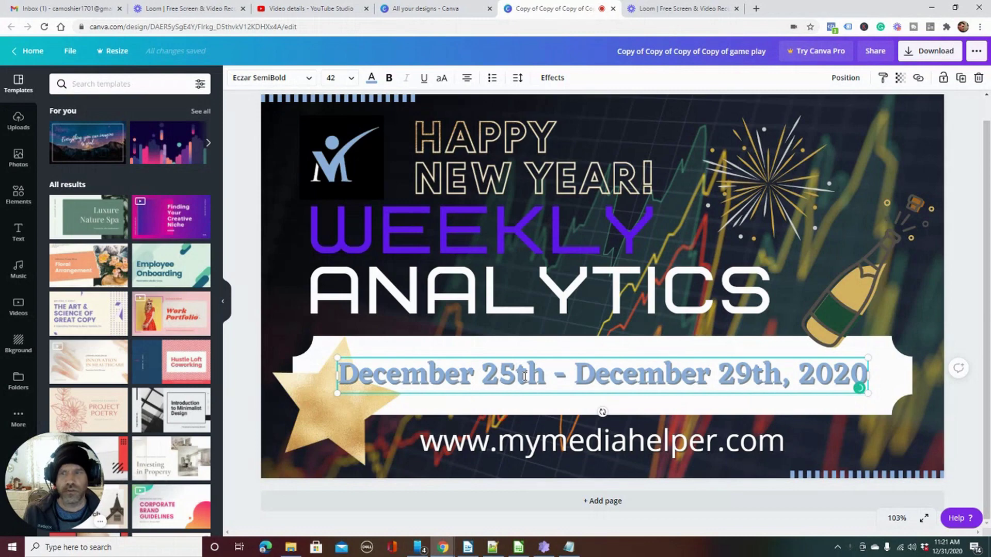
key(BackSpace)
key(BackSpace)
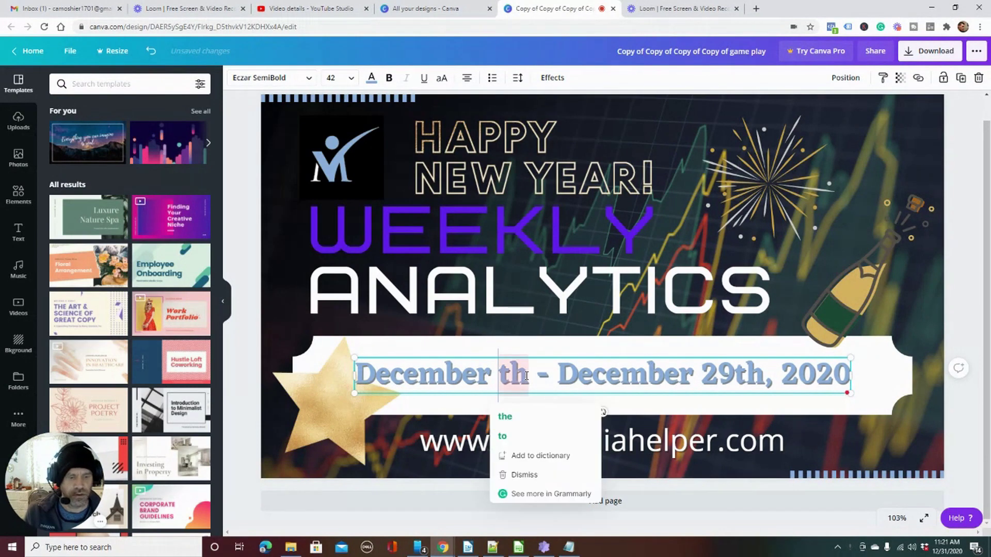
text(17)
click(307, 8)
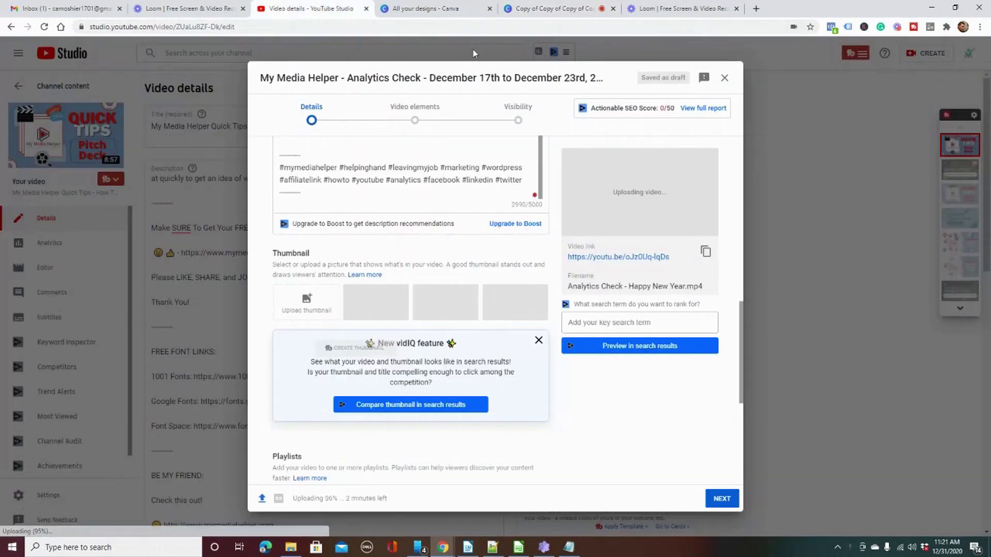
click(398, 7)
click(331, 27)
text(www.)
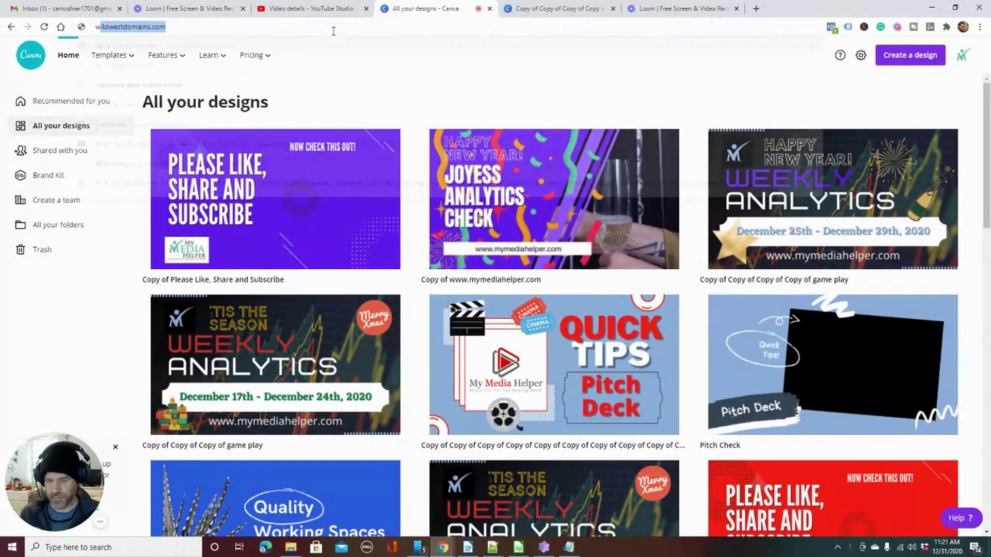
text(youtube.co)
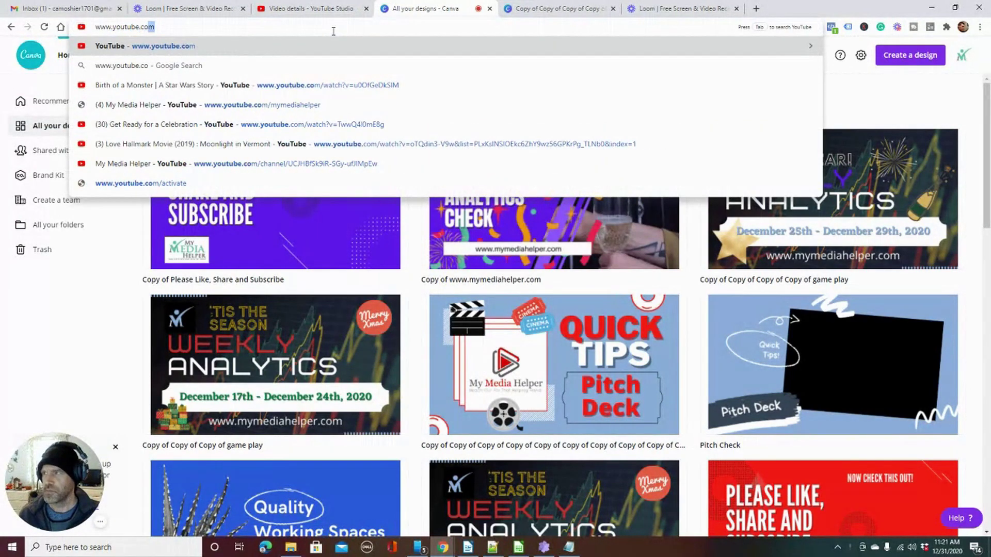
key(Return)
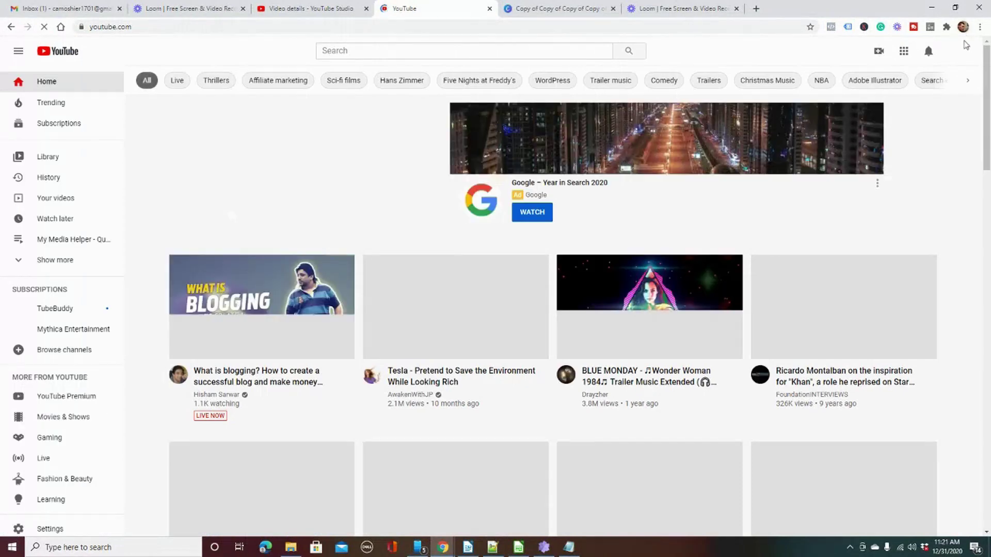
Step: Open the channel's YouTube Studio in the current tab and display its list of uploaded videos
click(957, 51)
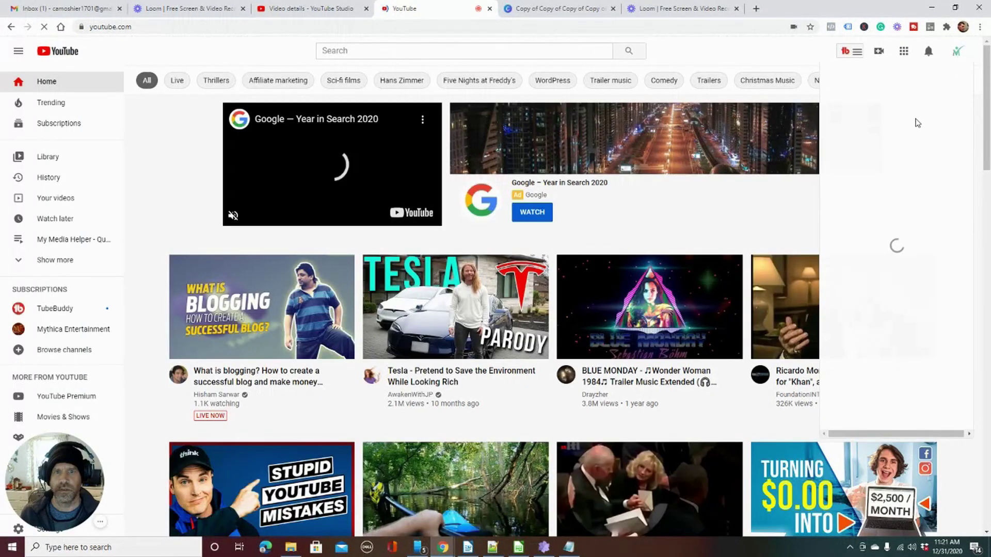
click(873, 171)
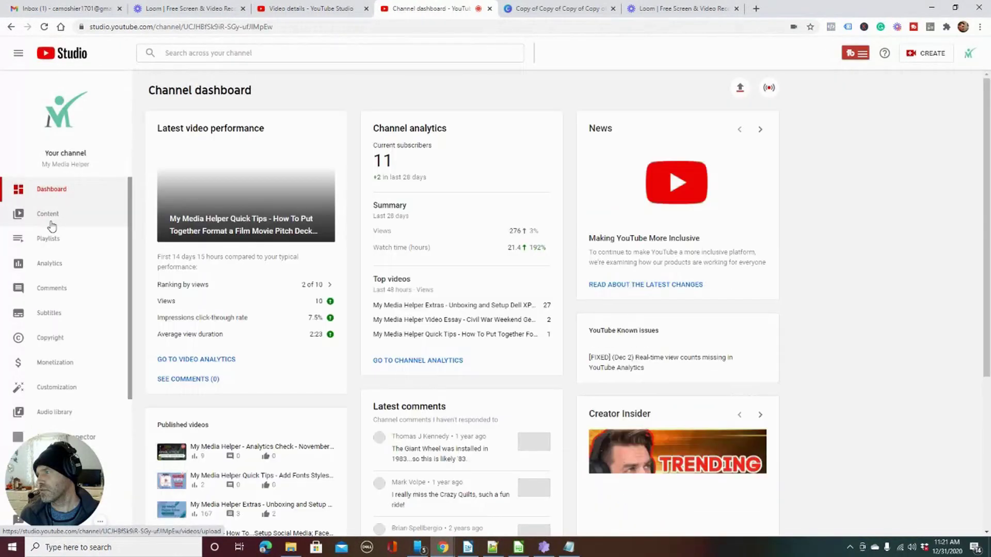
click(51, 224)
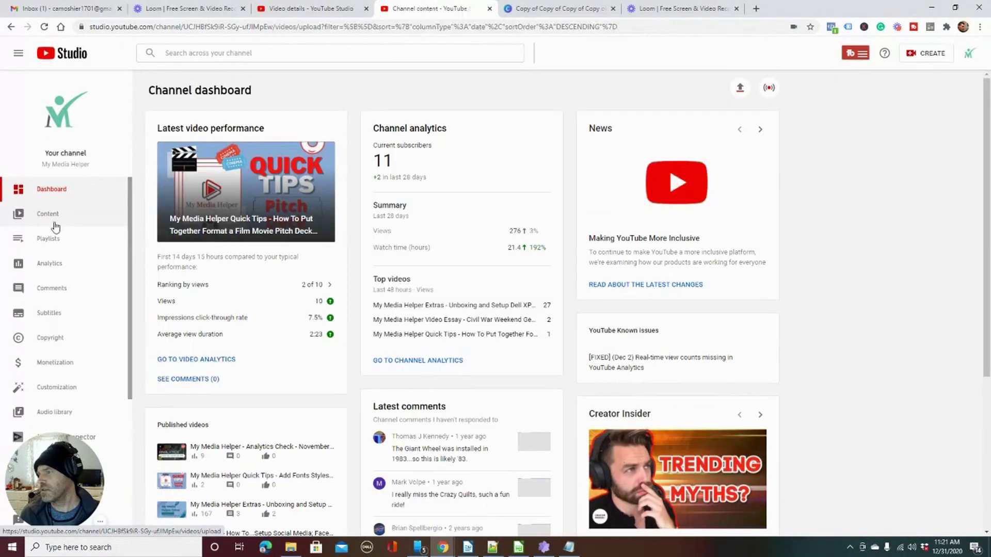
scroll(310, 318, down, 1)
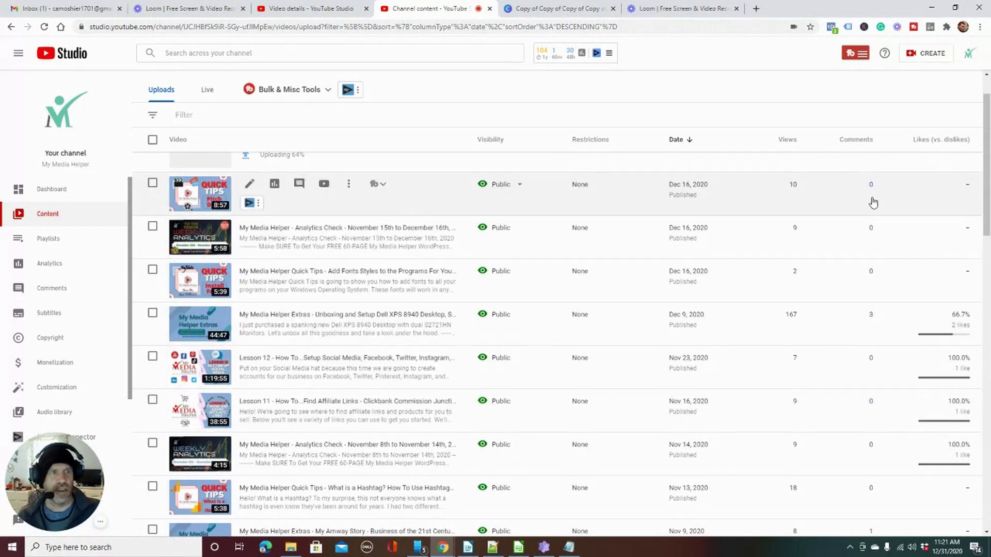
Step: Switch to the Canva thumbnail and re-enter the end day in its date banner as December 29th
click(549, 7)
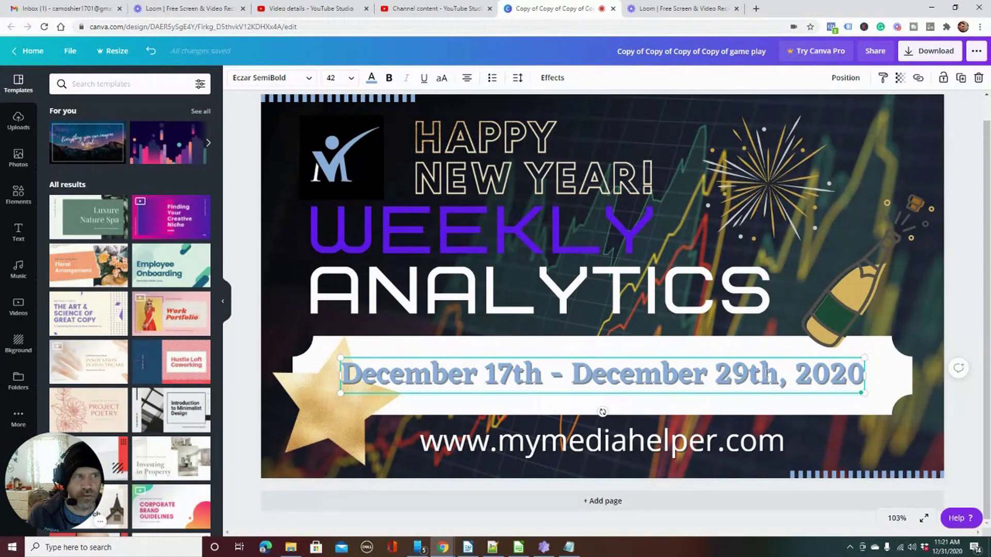
key(BackSpace)
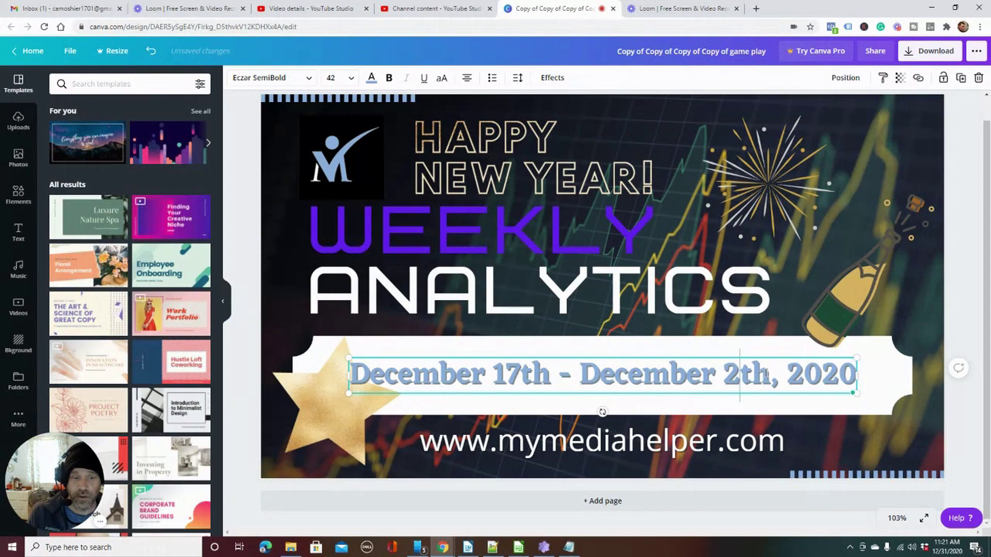
text(2)
key(BackSpace)
text(9)
Step: Return to the new video's upload details and change the end date in the title to December 29th
click(310, 8)
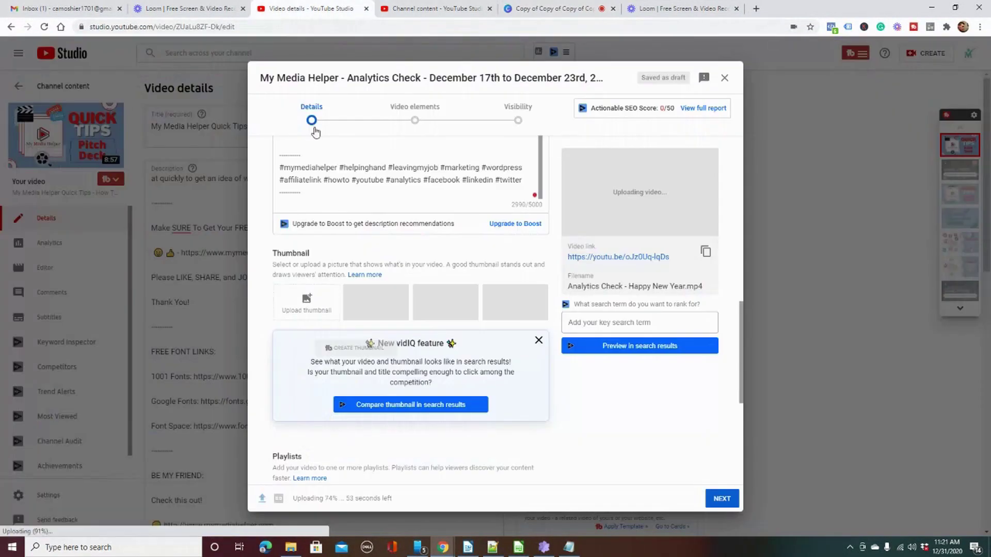
scroll(391, 185, up, 3)
scroll(391, 185, up, 10)
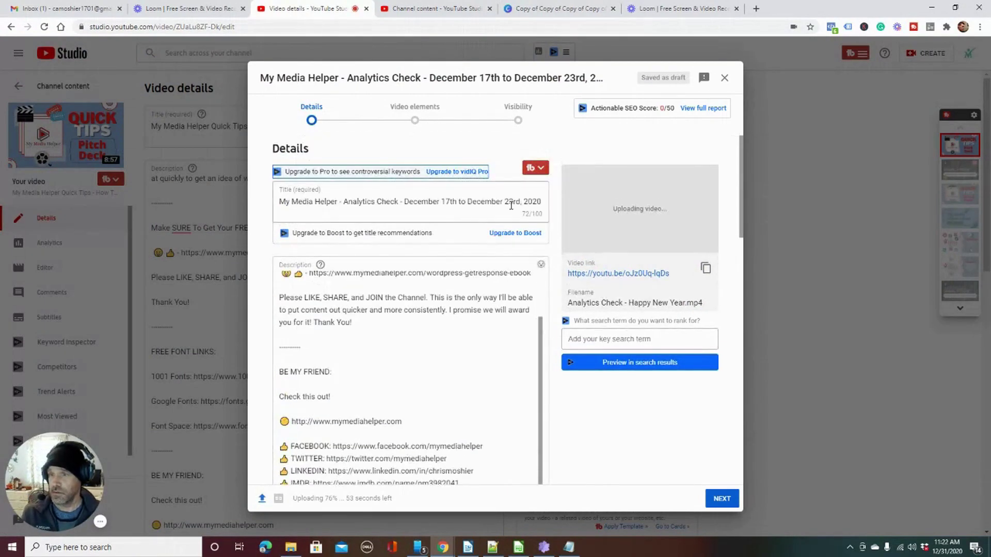
click(520, 201)
key(BackSpace)
key(BackSpace)
key(BackSpace)
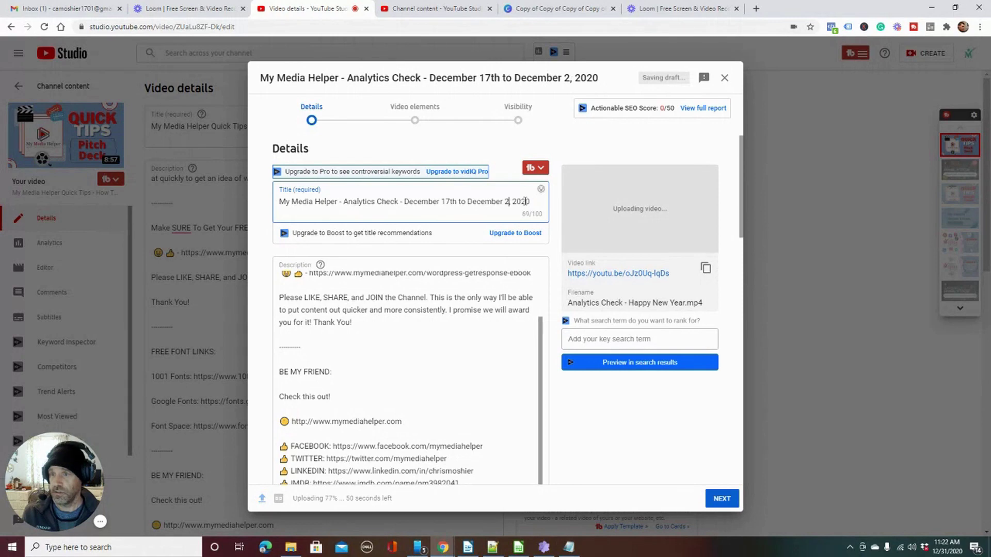
text(9th)
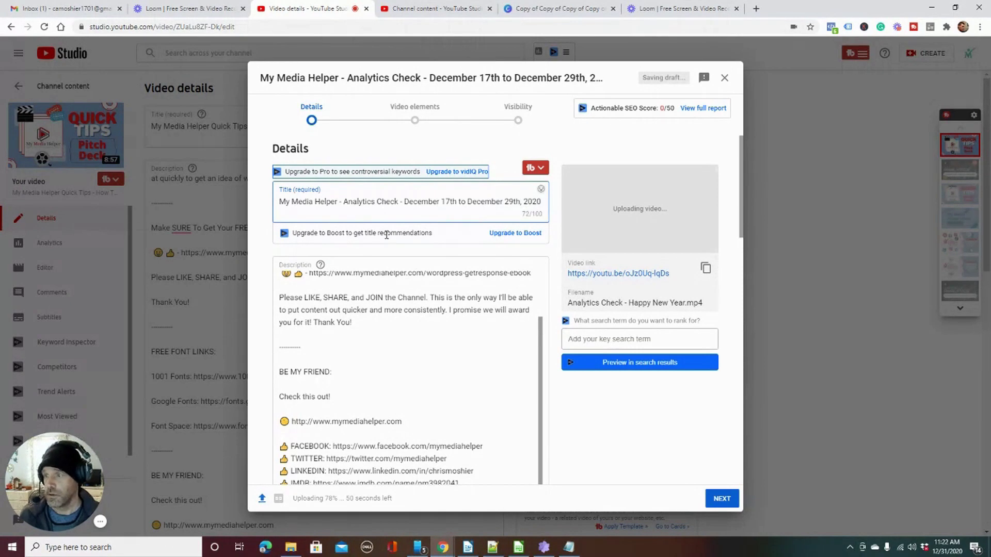
Step: Change the end date in the description's opening line to December 29th
scroll(351, 290, up, 3)
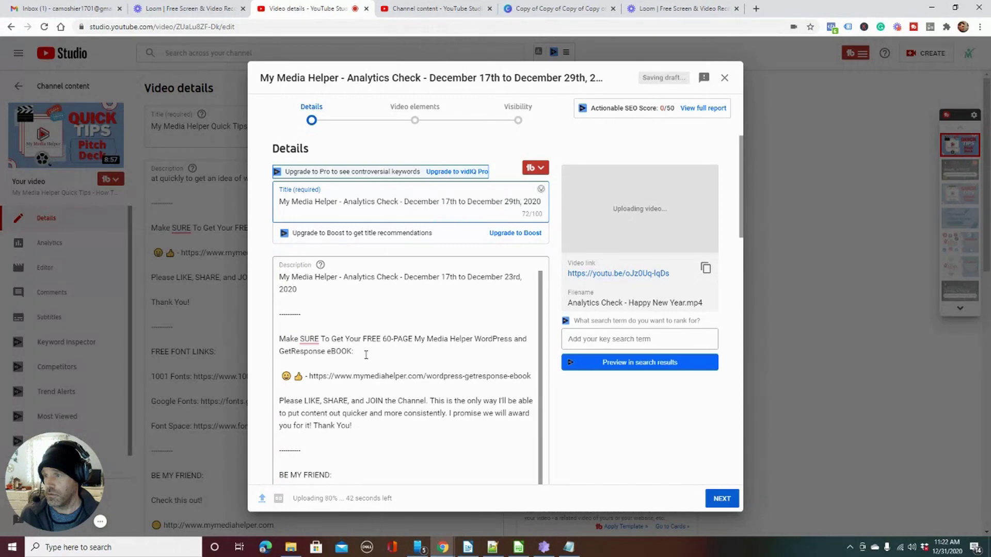
click(520, 277)
key(BackSpace)
key(BackSpace)
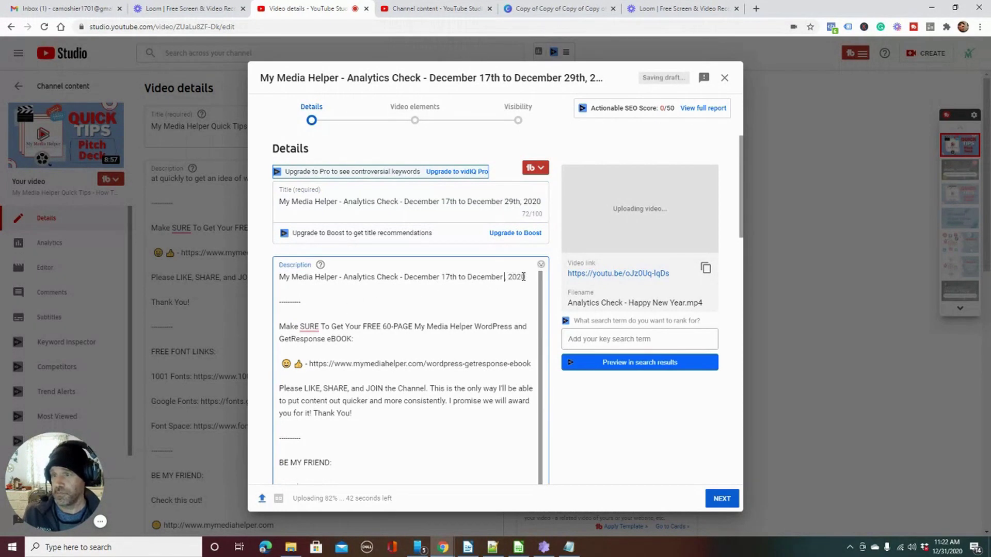
text(29th, 2)
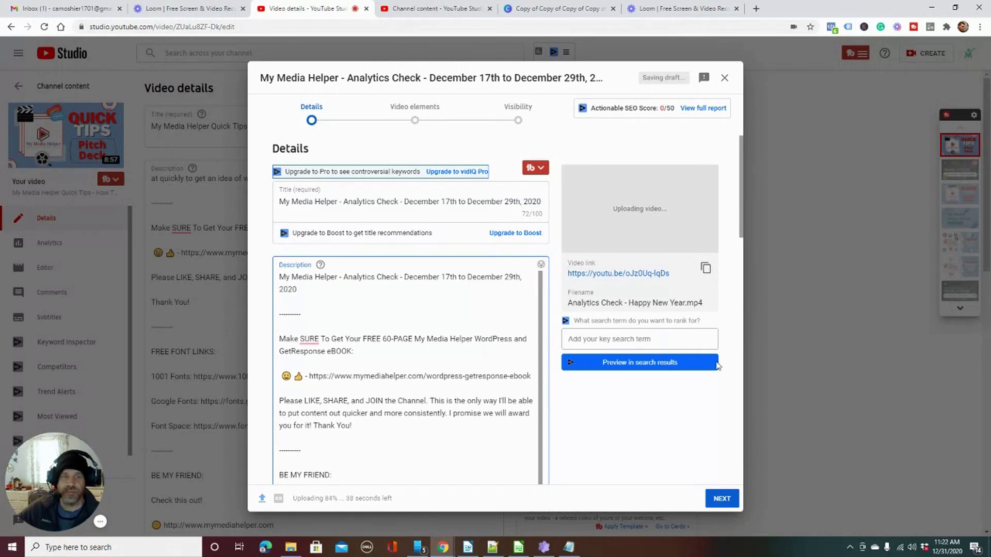
Step: Review the hashtags at the end of the new video's description and look through the remaining upload settings
scroll(408, 292, down, 15)
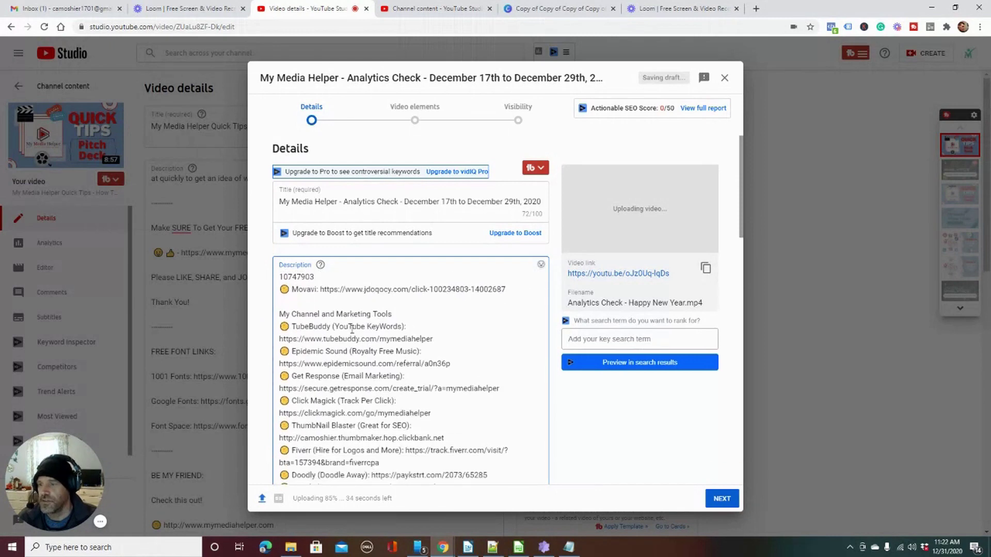
scroll(409, 292, down, 5)
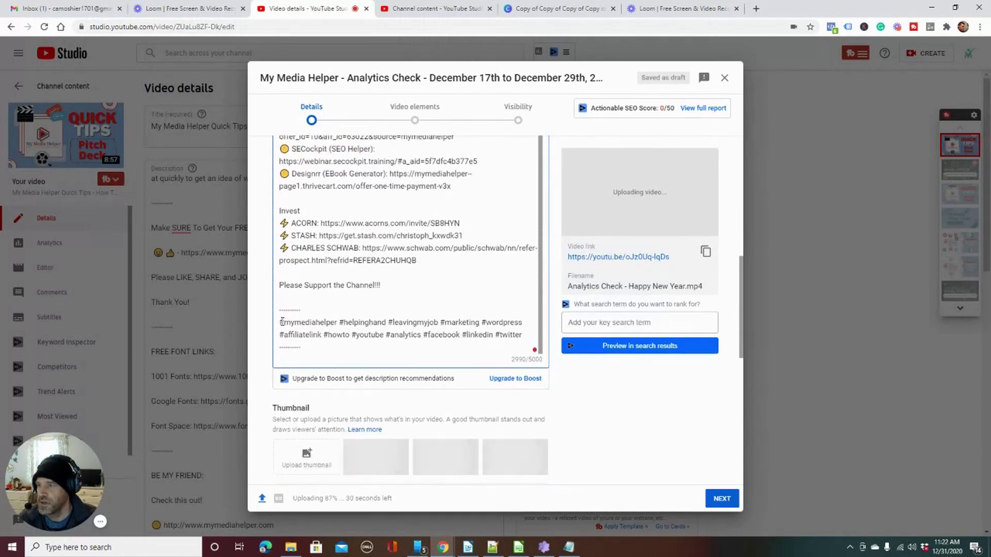
drag(281, 322, 526, 333)
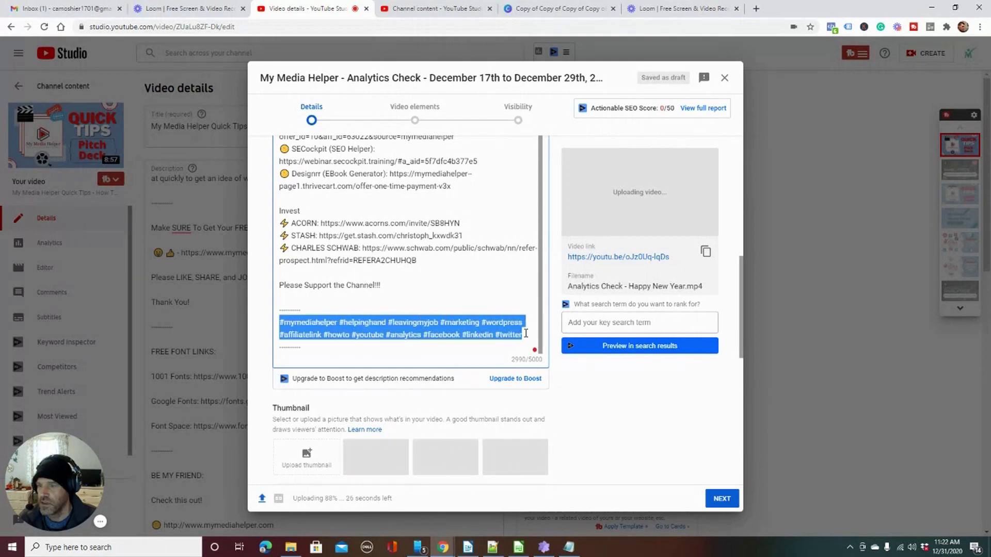
click(377, 322)
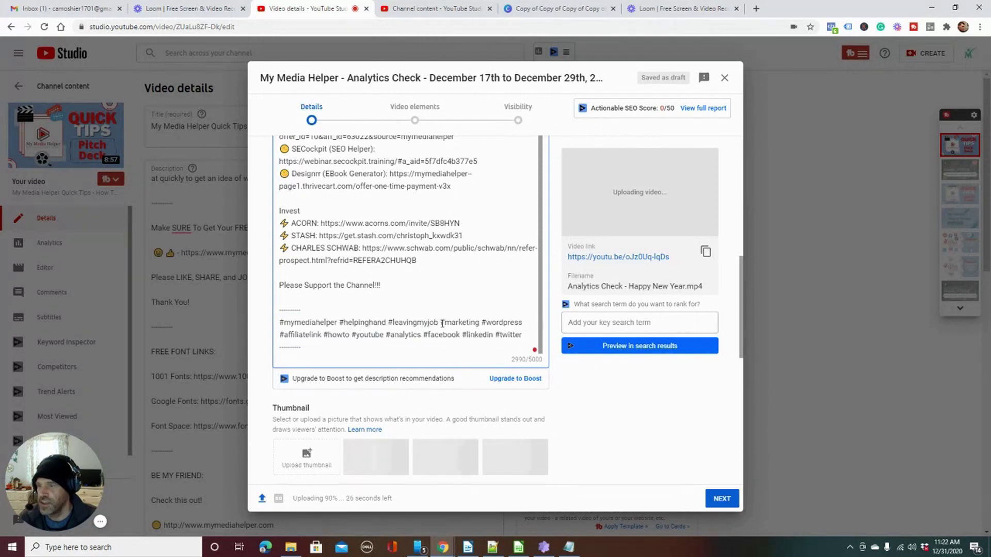
drag(438, 322, 278, 323)
key(ctrl+a)
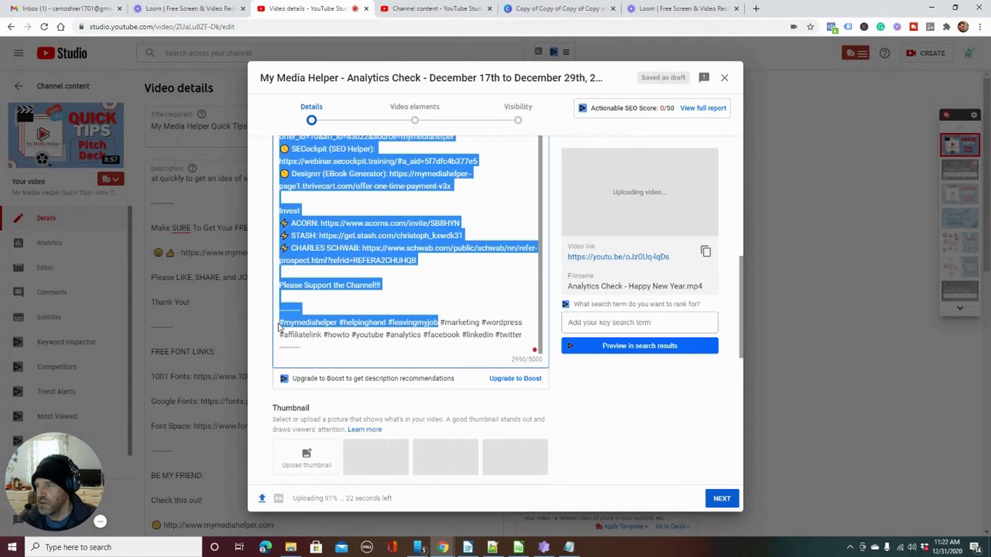
scroll(582, 275, down, 6)
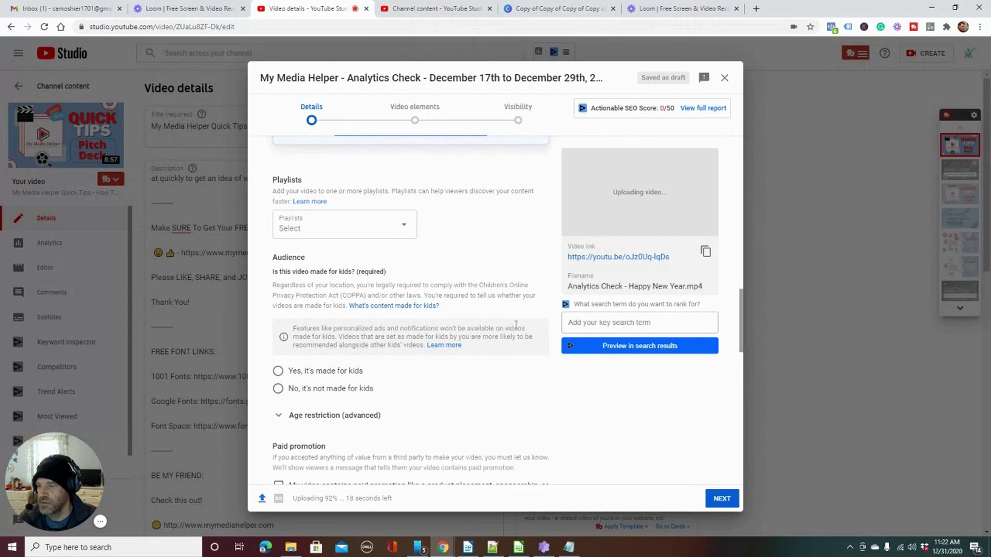
scroll(471, 341, down, 10)
click(439, 329)
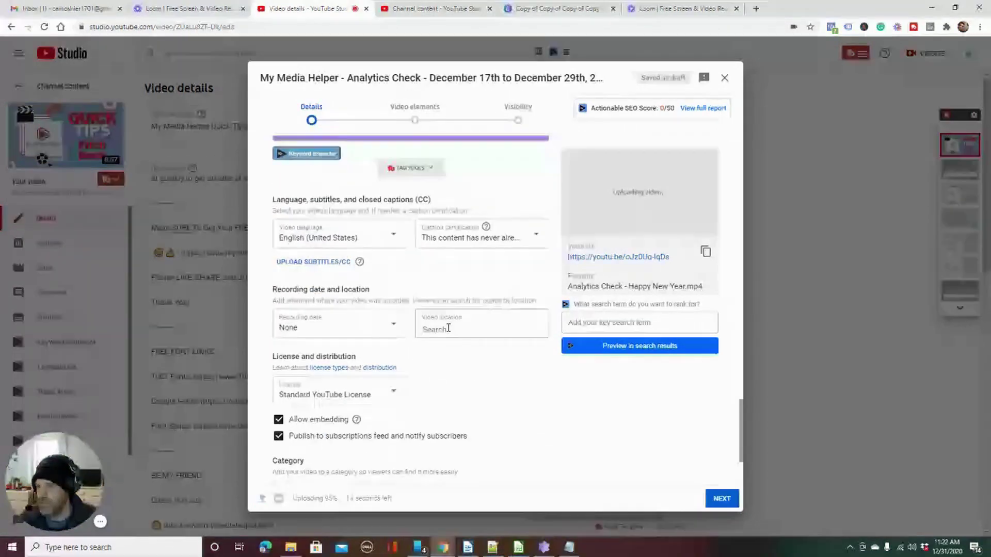
click(438, 348)
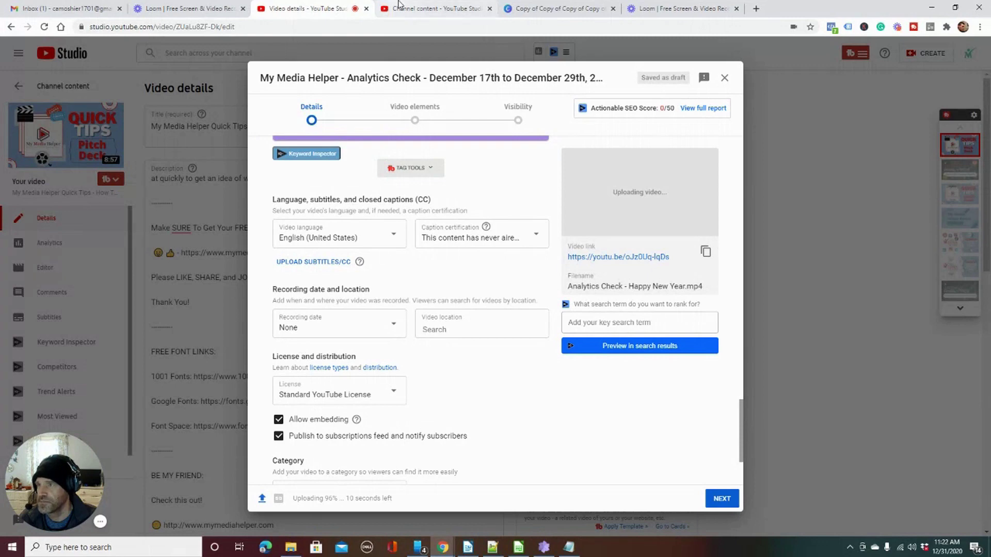
Step: Open the November 15th to December 16th Analytics Check video on YouTube, pause it and examine the hashtags above its title
click(413, 8)
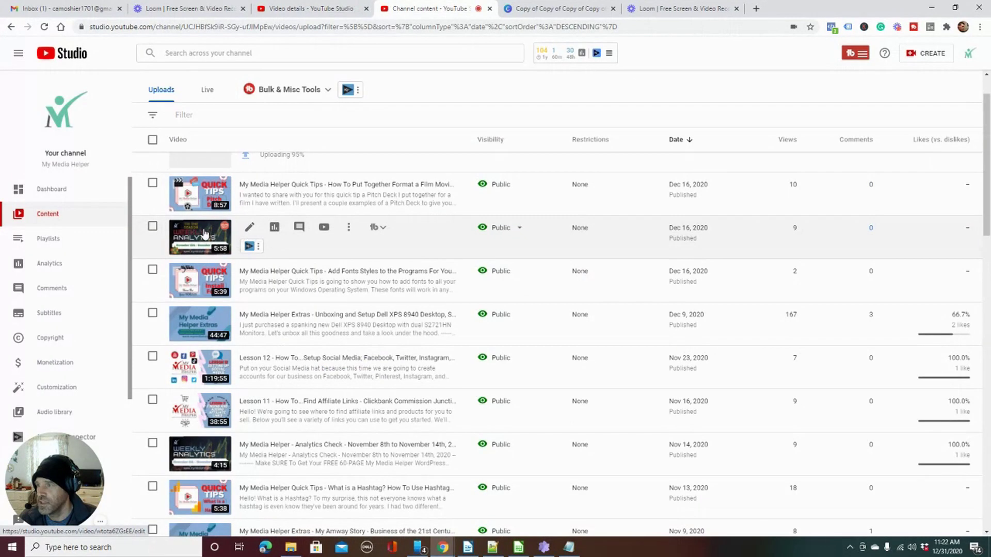
click(244, 230)
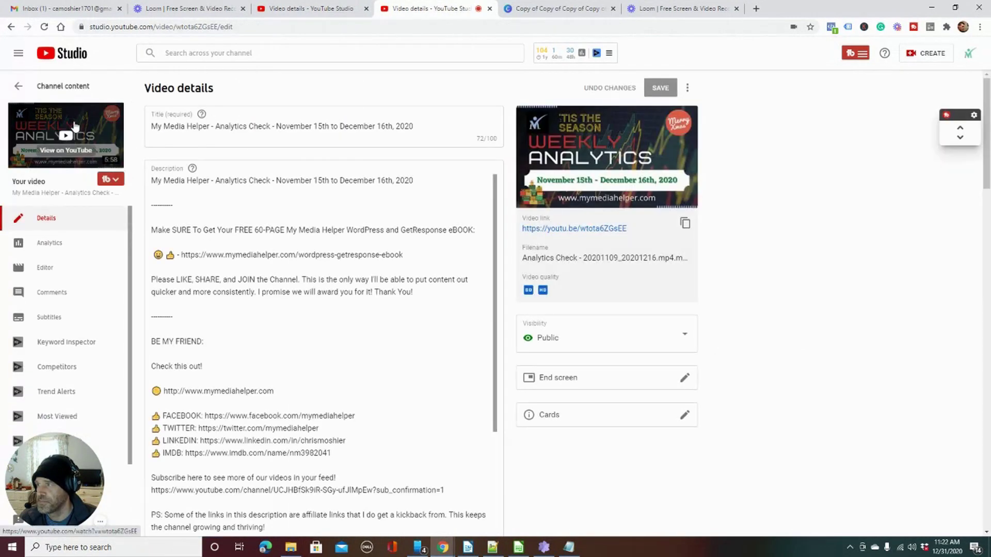
click(89, 110)
scroll(478, 313, down, 2)
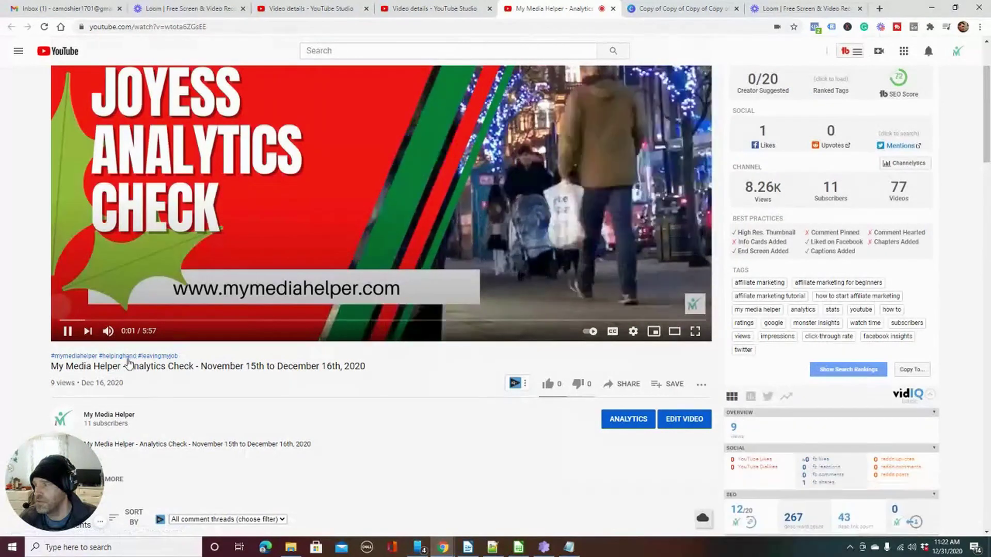
click(67, 331)
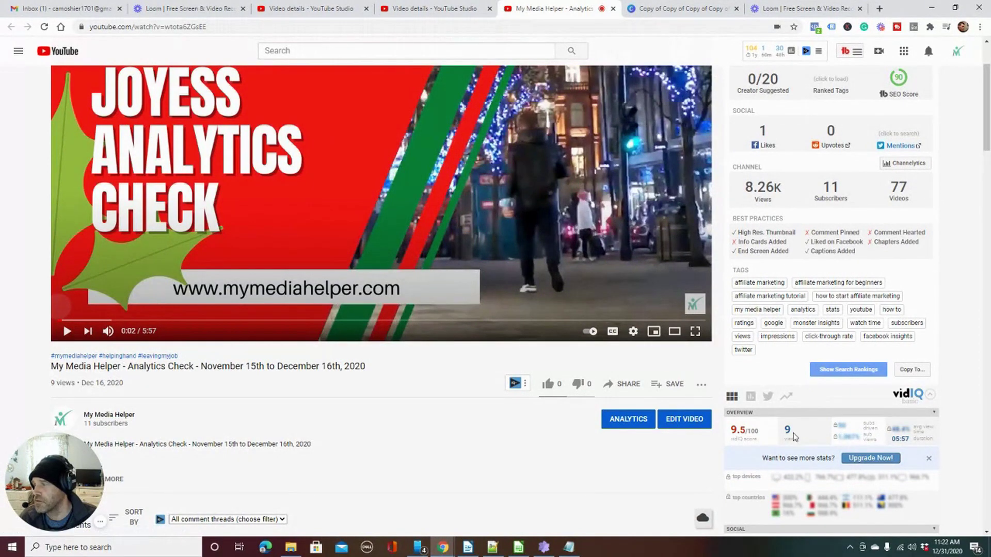
Step: Compare the hashtags at the end of the older video's description with those in the new video's description
click(444, 9)
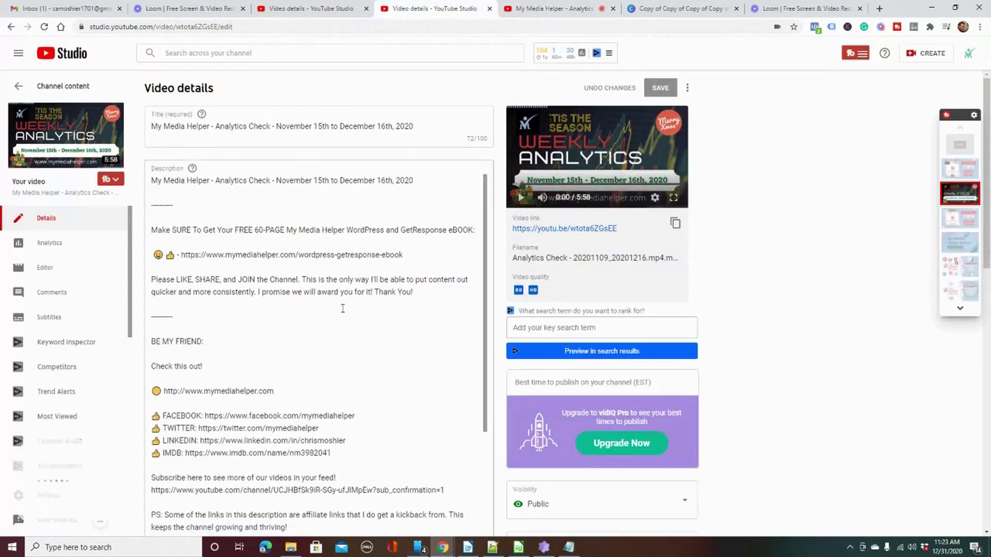
scroll(382, 270, down, 3)
scroll(382, 270, down, 10)
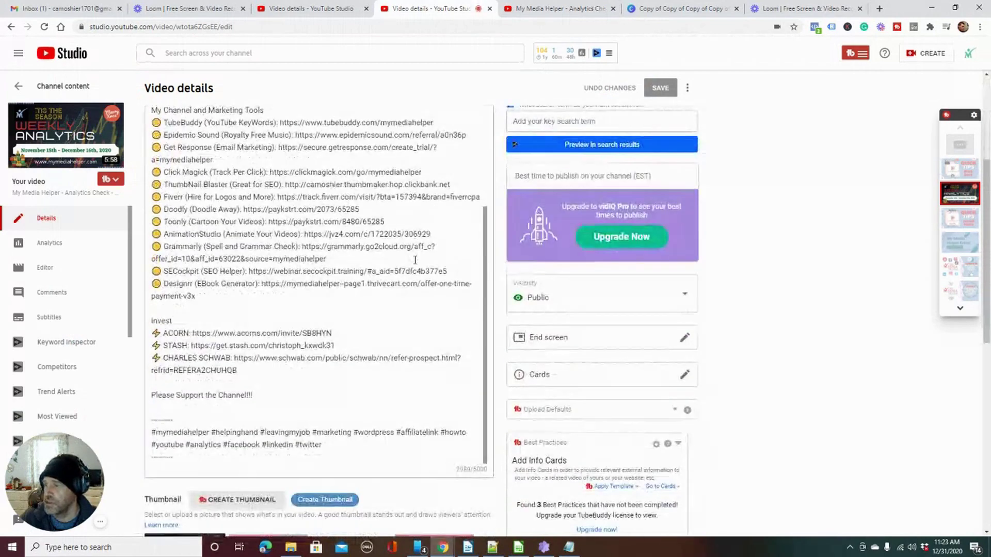
click(310, 9)
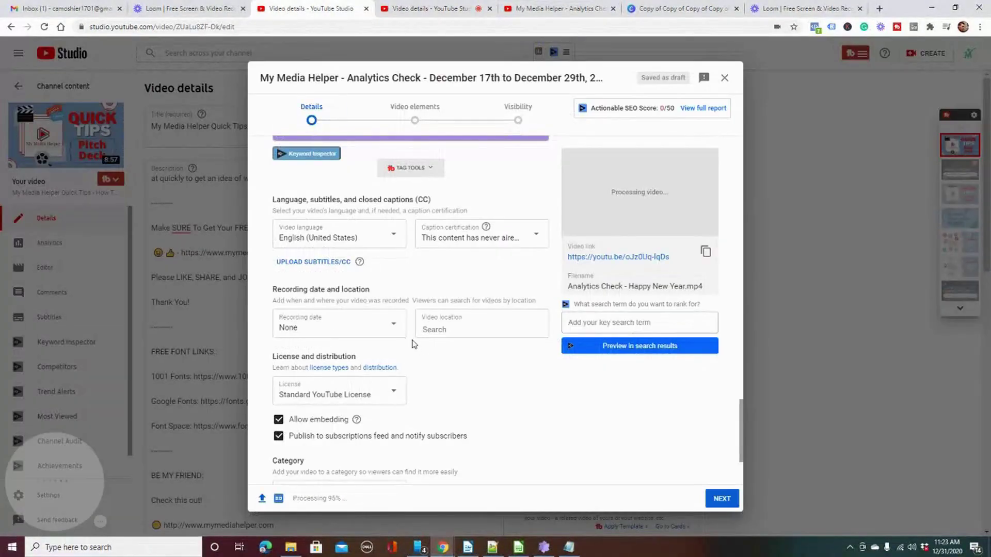
scroll(420, 324, up, 5)
scroll(421, 324, up, 10)
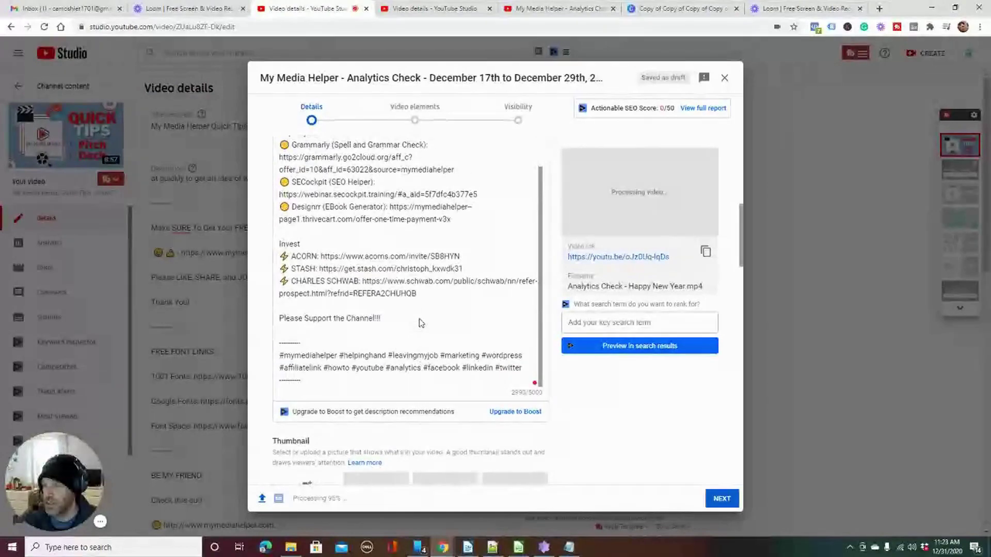
scroll(420, 320, down, 3)
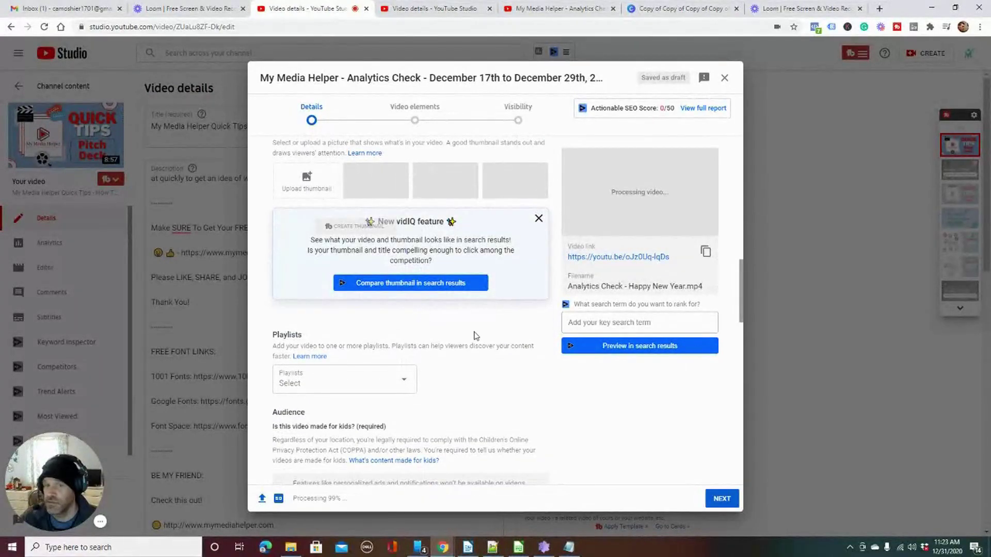
Step: Download the Happy New Year thumbnail from Canva as a PNG and return to the new video's upload page
click(681, 9)
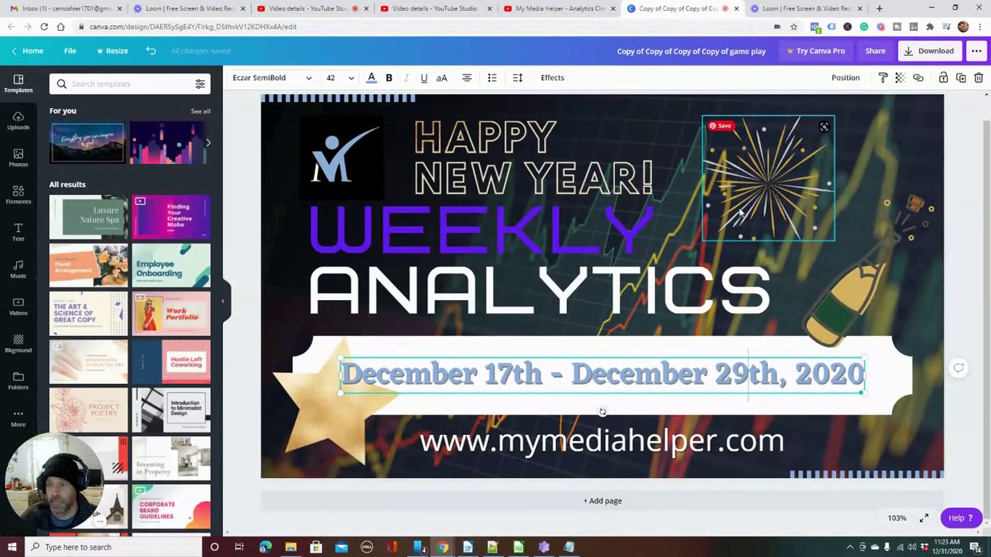
click(914, 51)
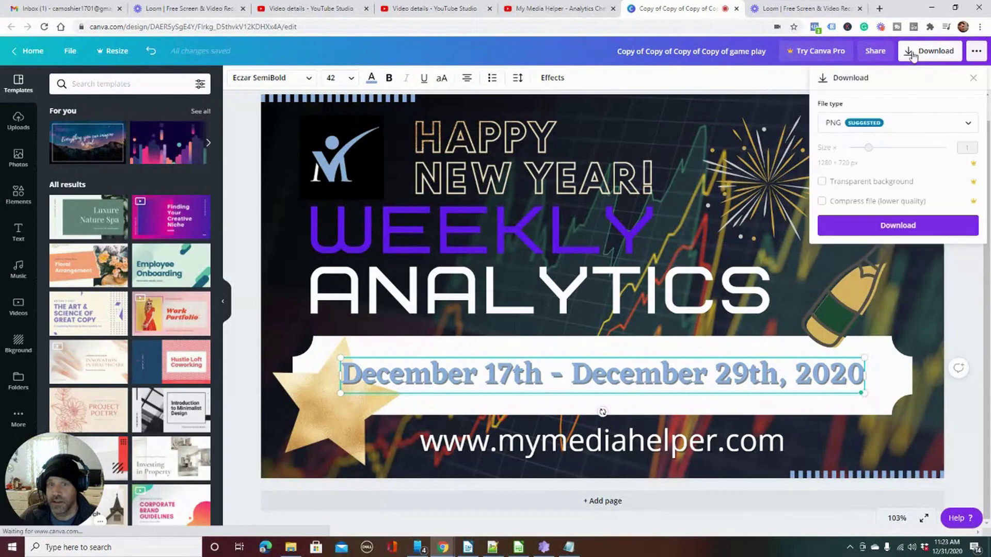
click(883, 227)
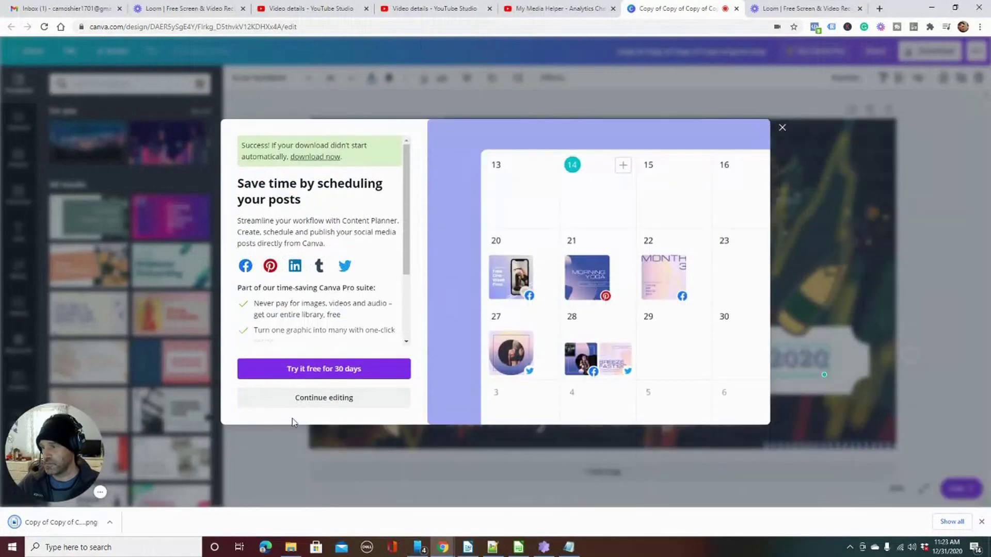
click(320, 398)
click(177, 8)
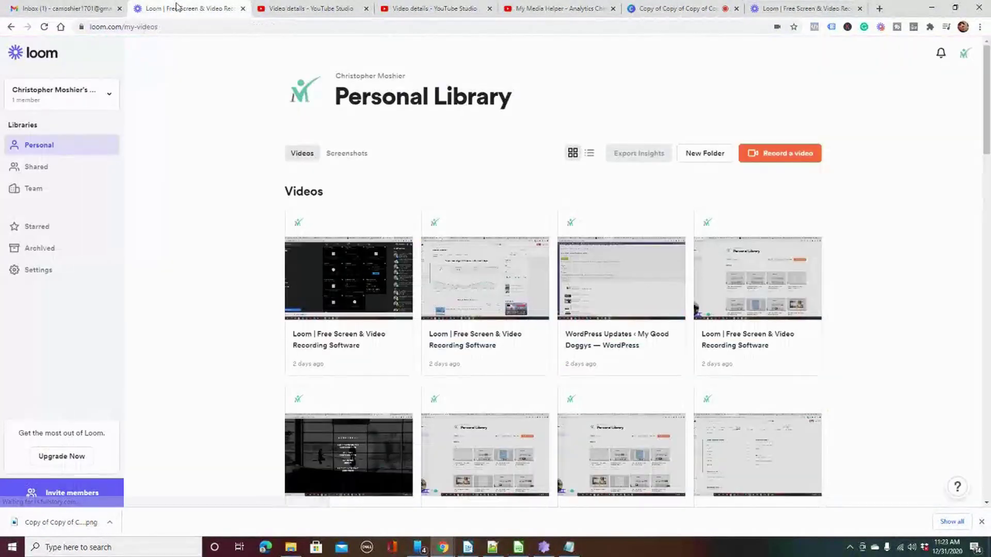
click(305, 13)
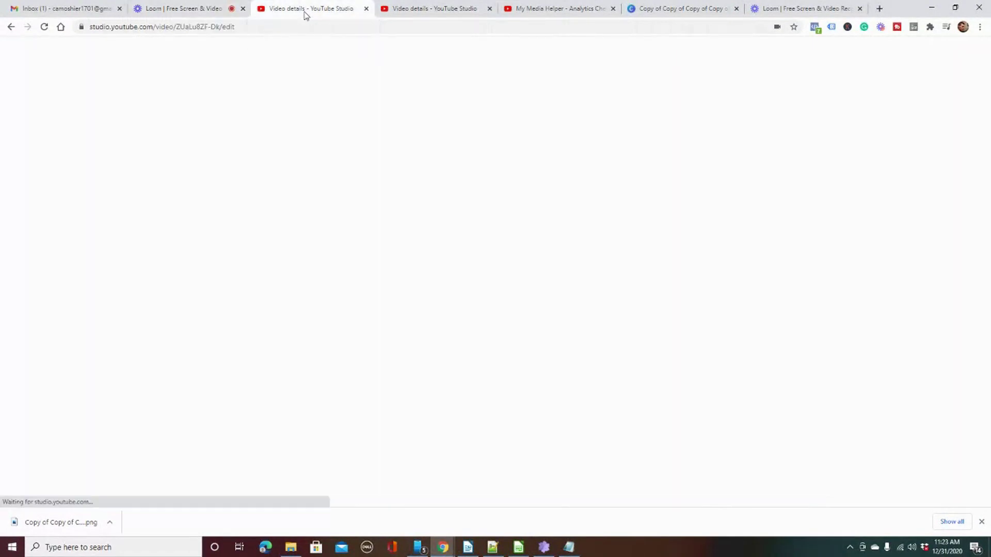
Step: Upload the downloaded Happy New Year thumbnail, the game play (1) image from the Downloads folder, to the new video
click(213, 9)
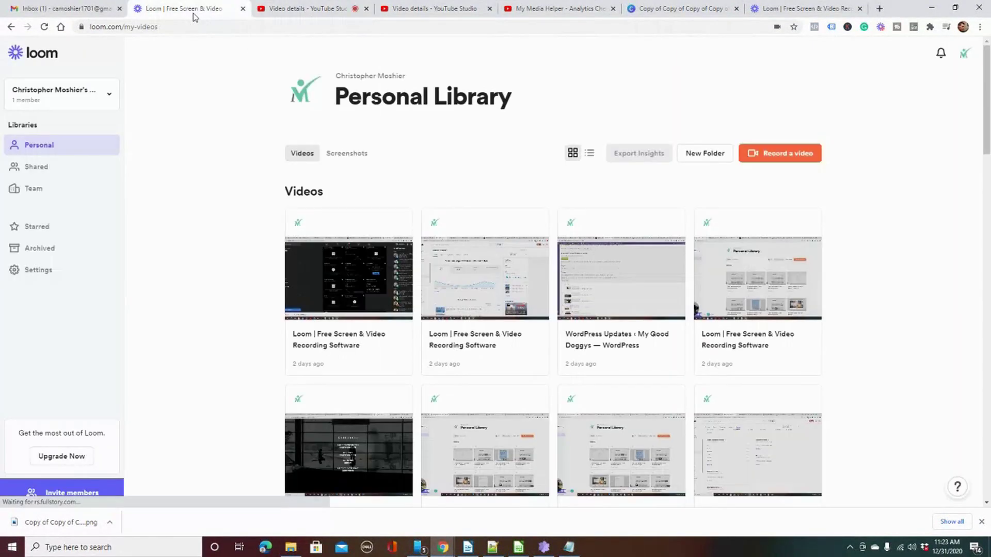
click(286, 9)
scroll(347, 421, up, 5)
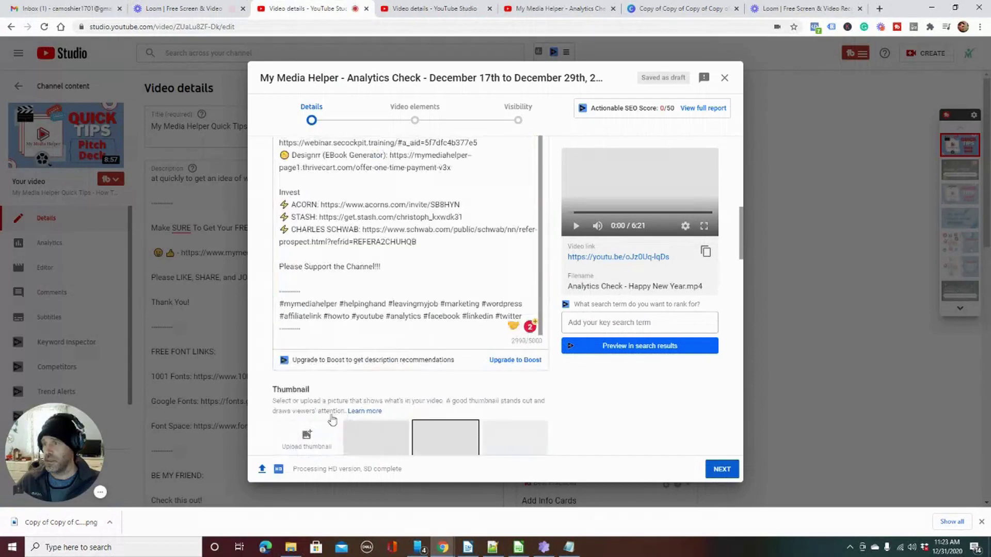
scroll(347, 422, down, 3)
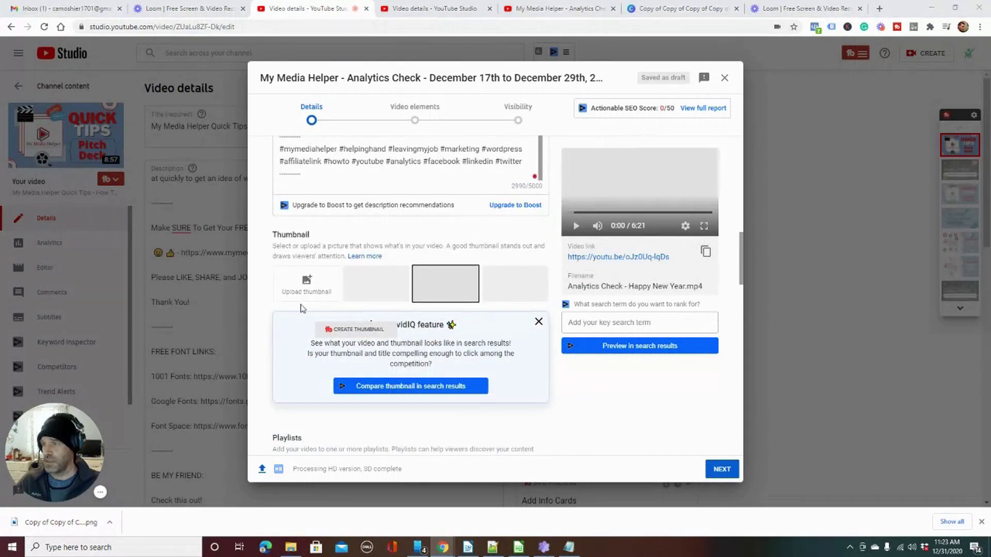
click(303, 303)
click(193, 311)
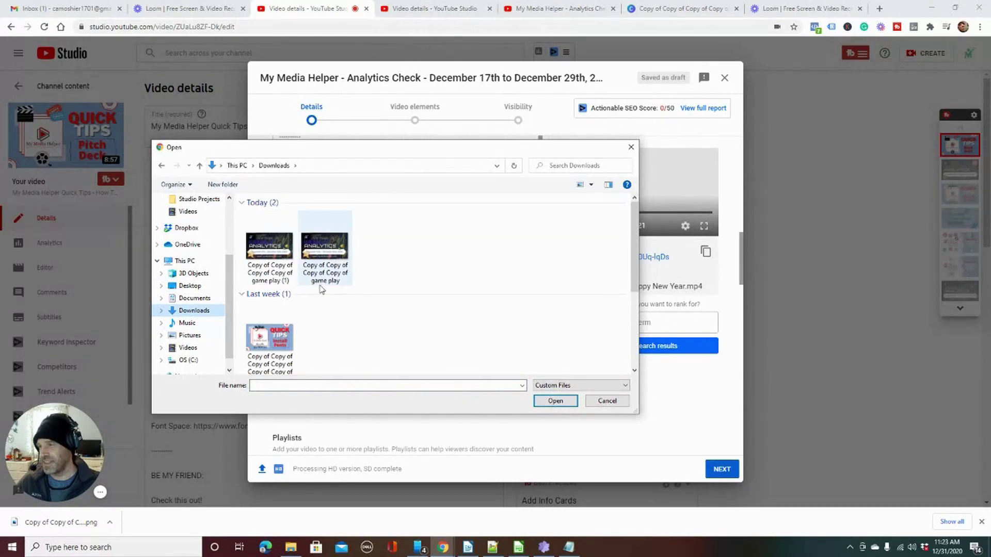
double_click(268, 273)
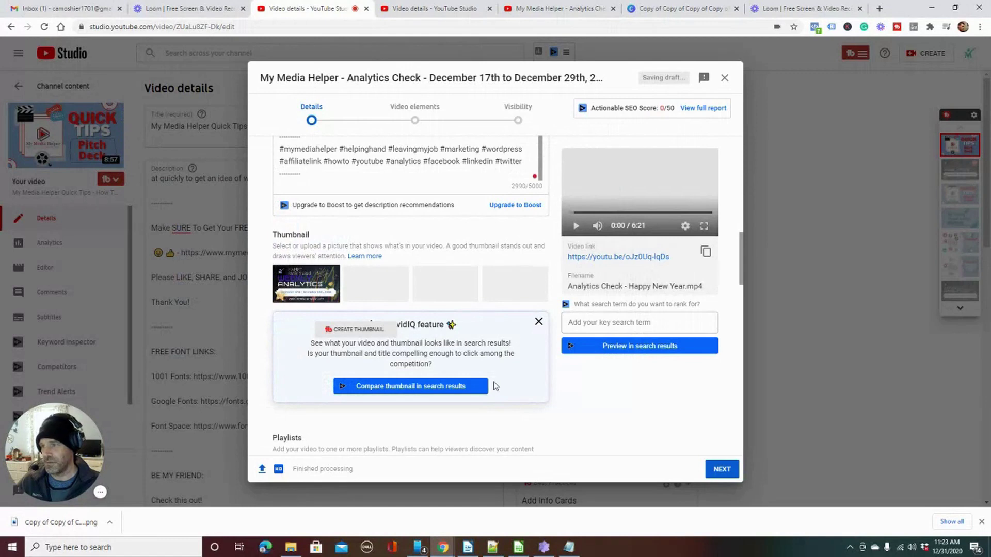
Step: Add the new video to the My Media Helper - Training Videos playlist
scroll(566, 355, down, 5)
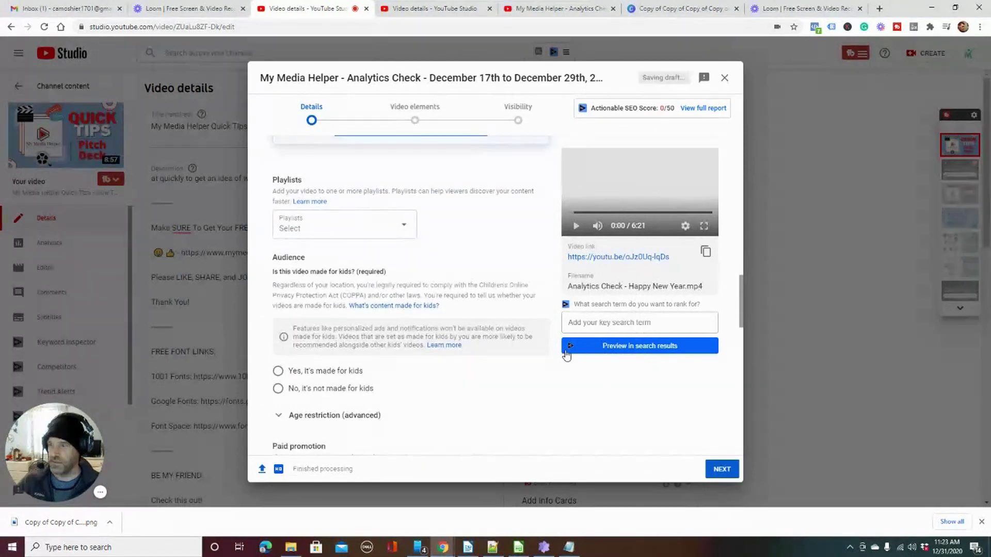
click(402, 230)
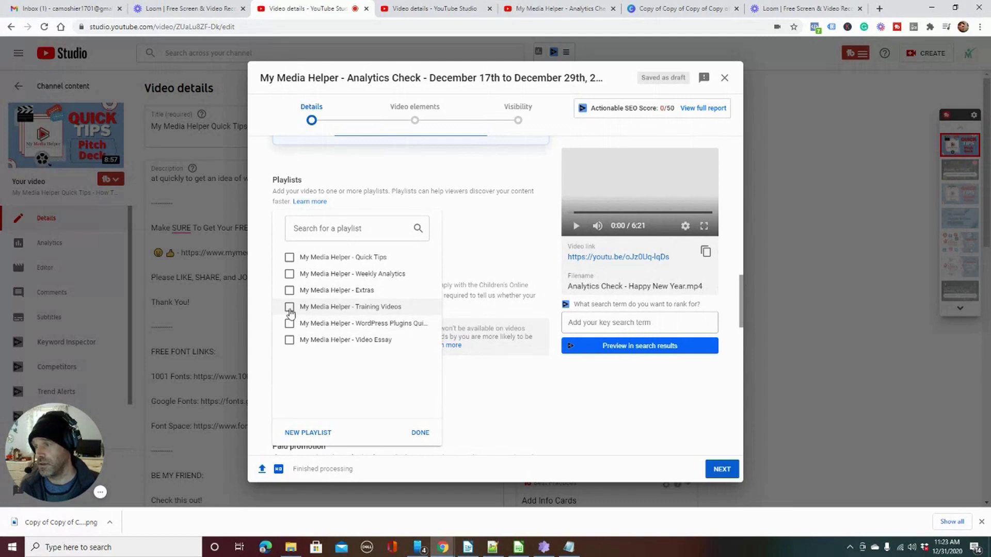
click(290, 308)
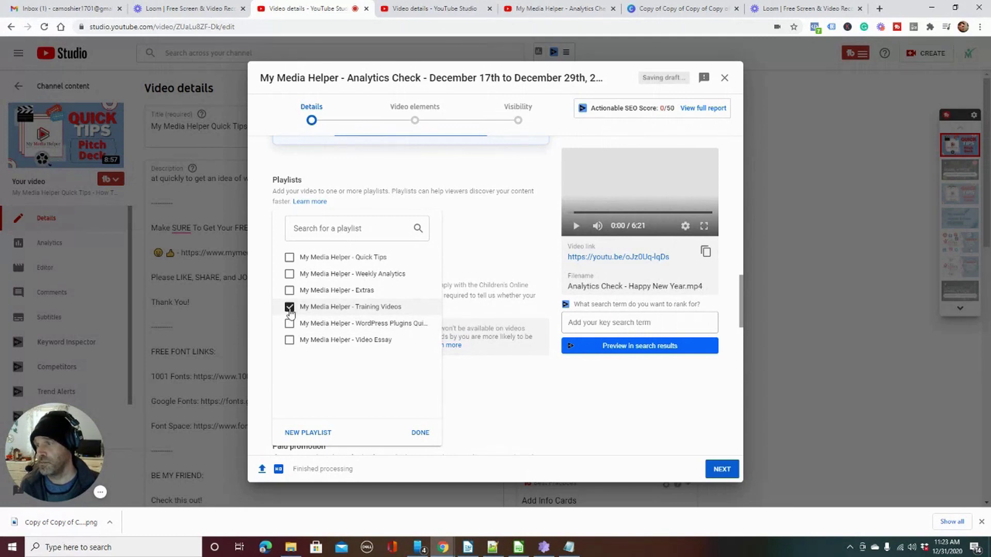
click(419, 436)
Step: Assign the video to the My Media Helper - Weekly Analytics playlist instead of Training Videos and mark it as not made for kids
scroll(441, 411, up, 3)
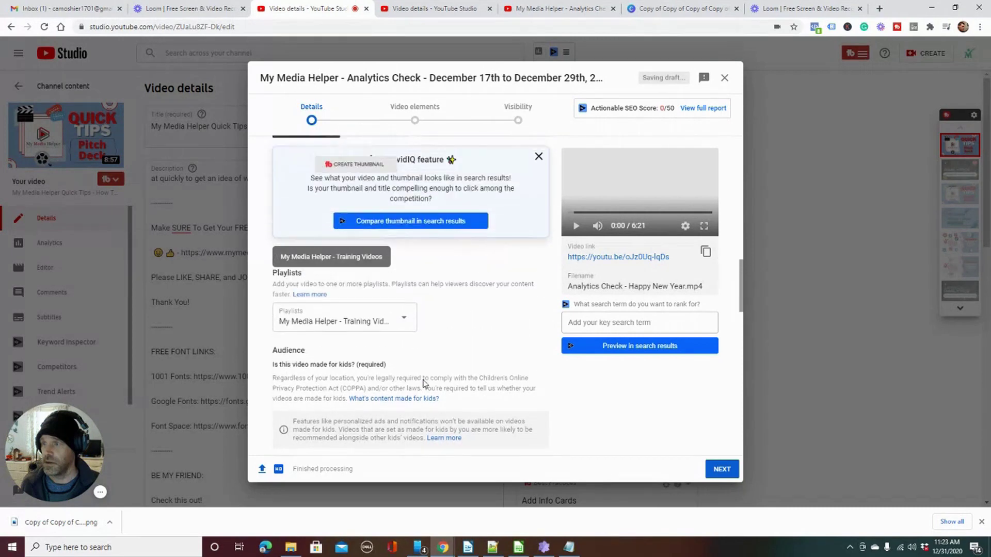
click(404, 328)
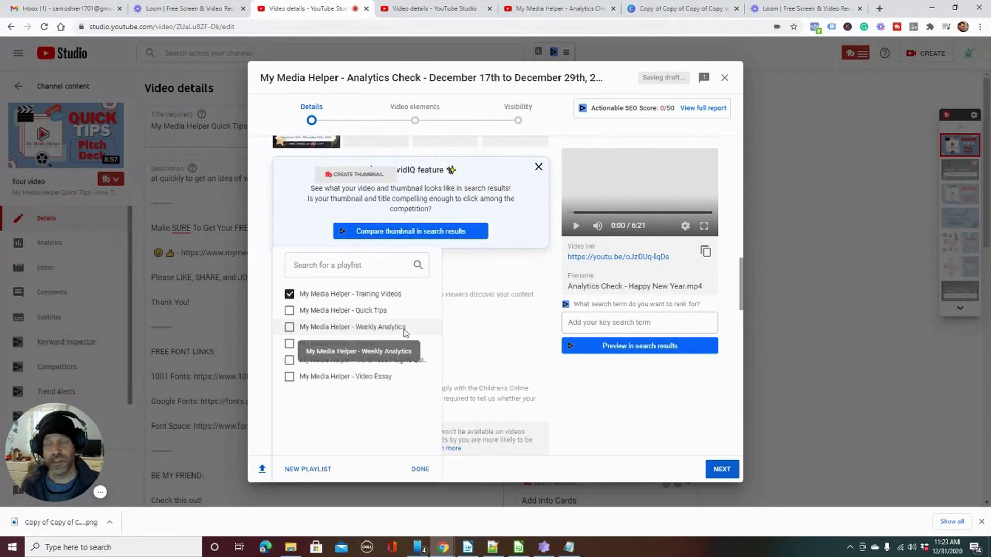
click(290, 328)
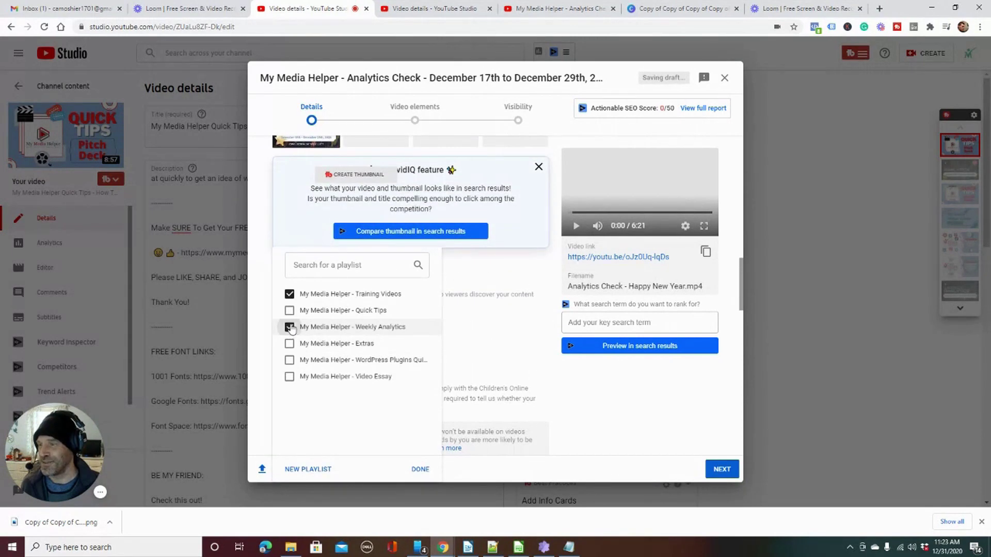
click(290, 294)
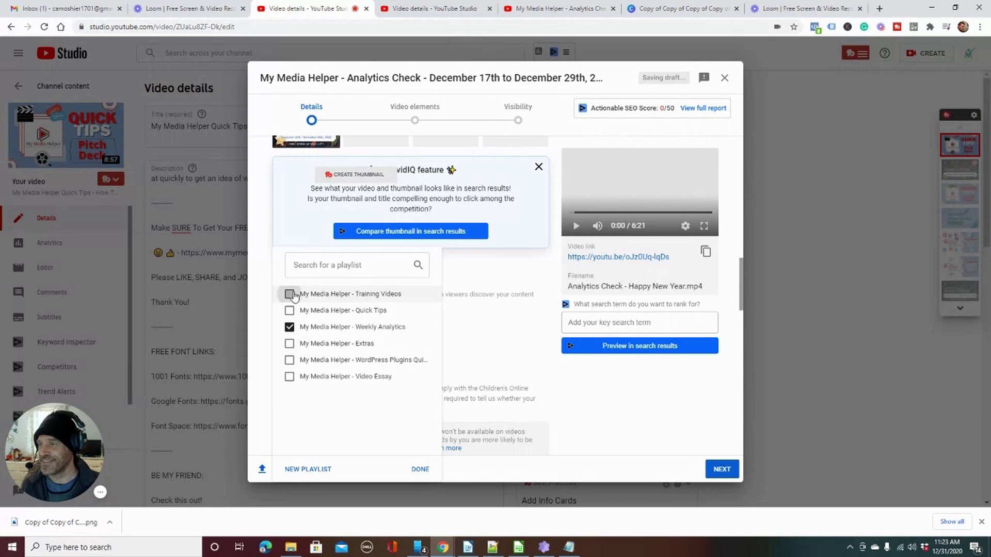
click(420, 469)
scroll(452, 397, down, 6)
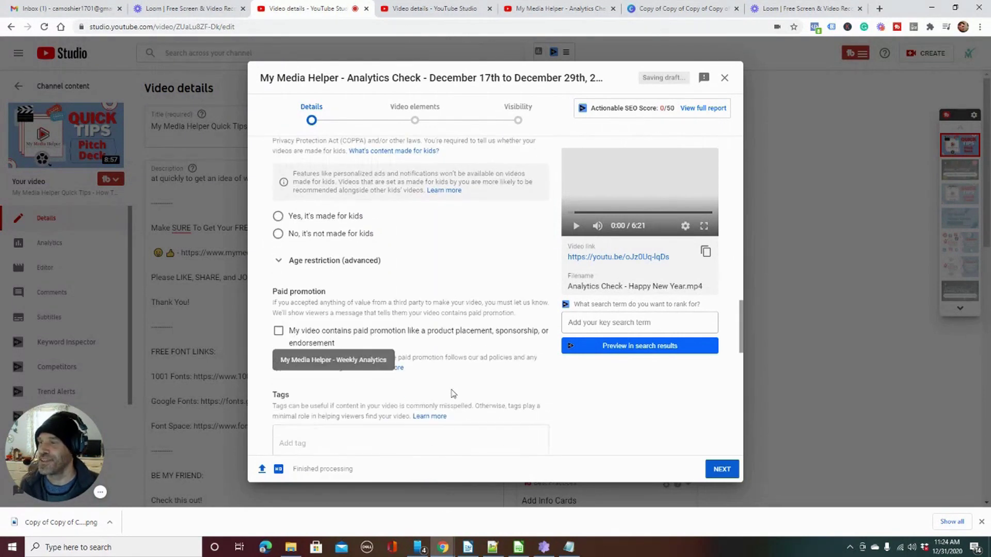
click(278, 235)
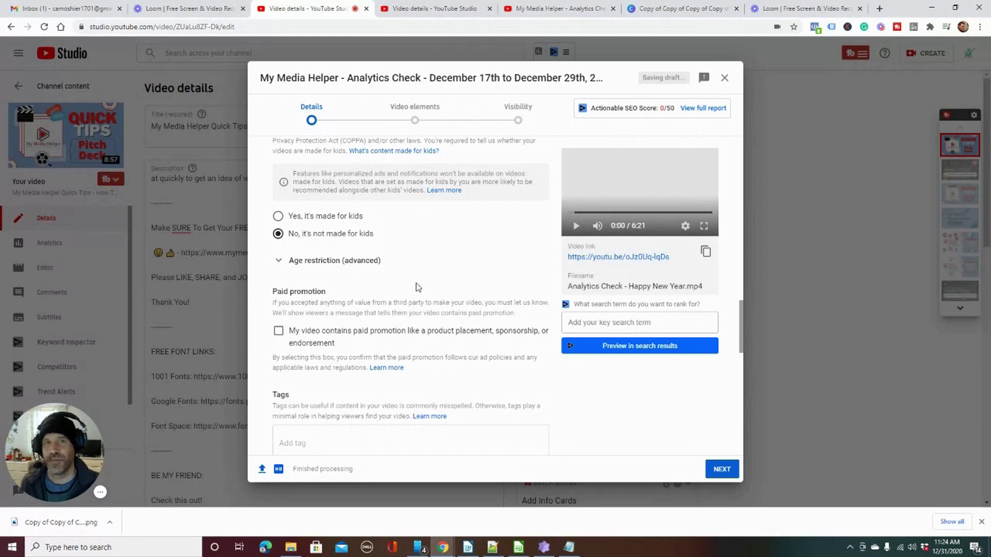
Step: Copy all tags from the November 15th to December 16th Analytics Check video and paste them into the new video's tags
scroll(292, 265, down, 5)
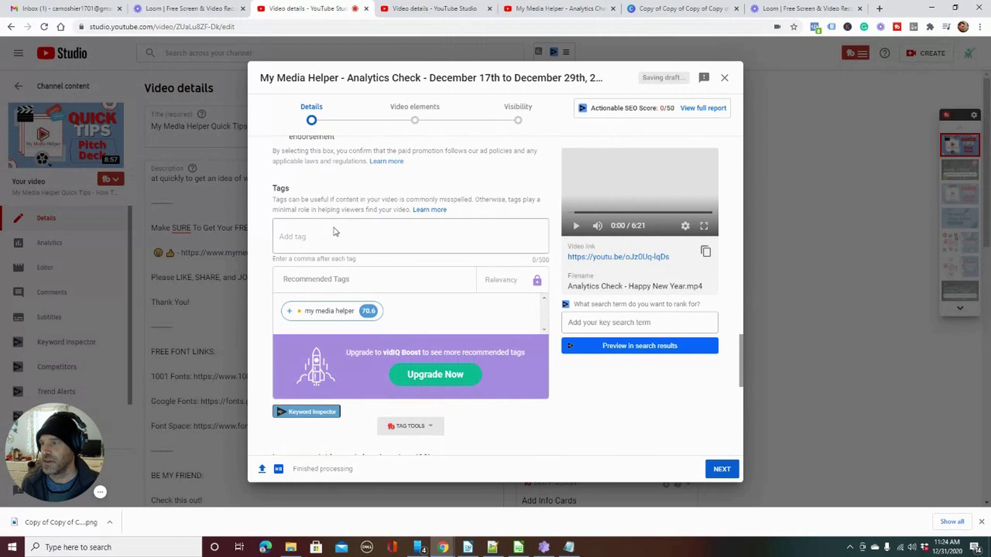
click(426, 9)
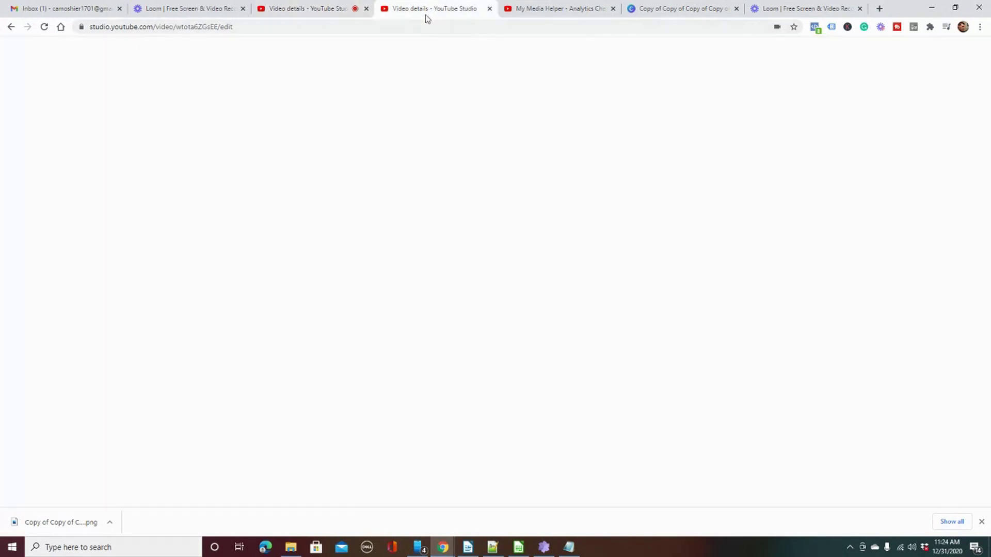
scroll(609, 276, up, 3)
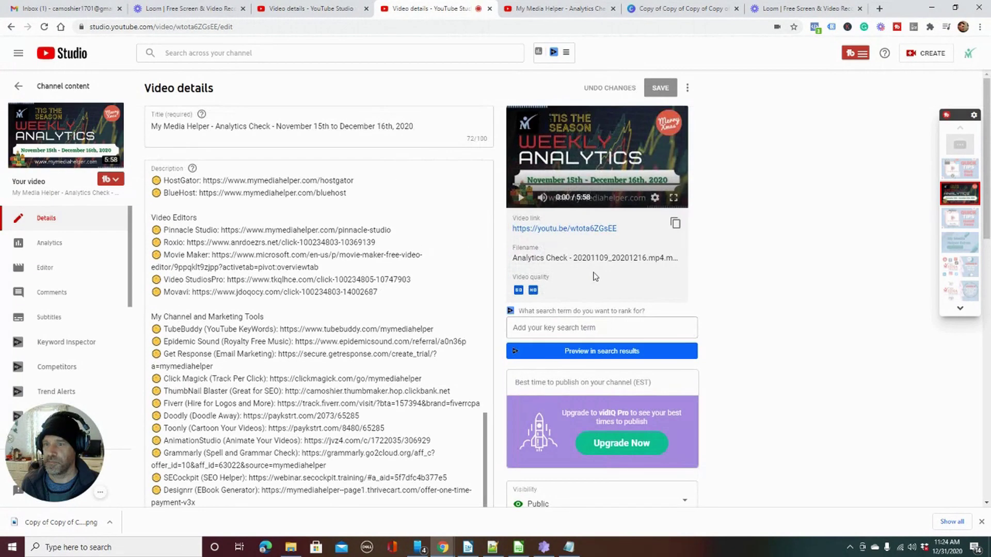
scroll(384, 320, down, 15)
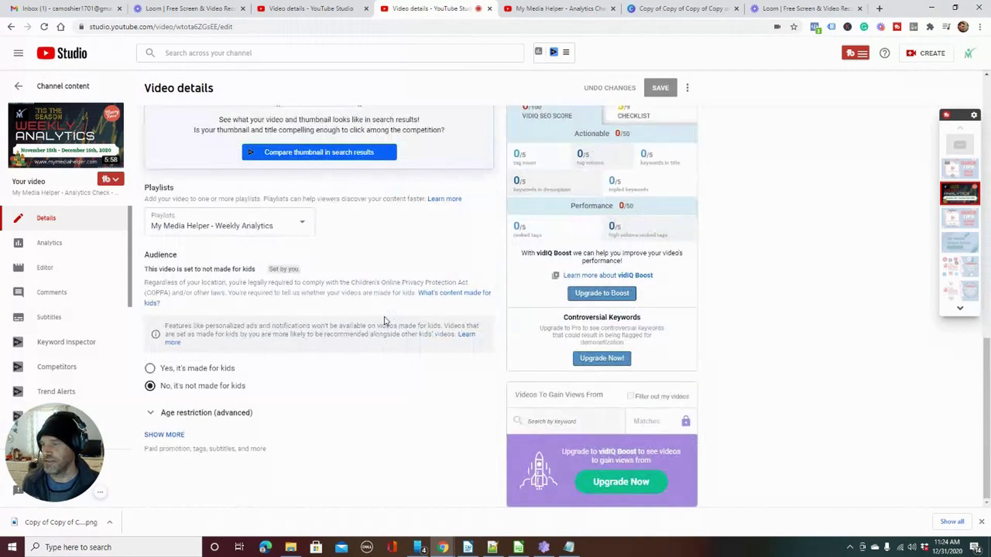
click(167, 436)
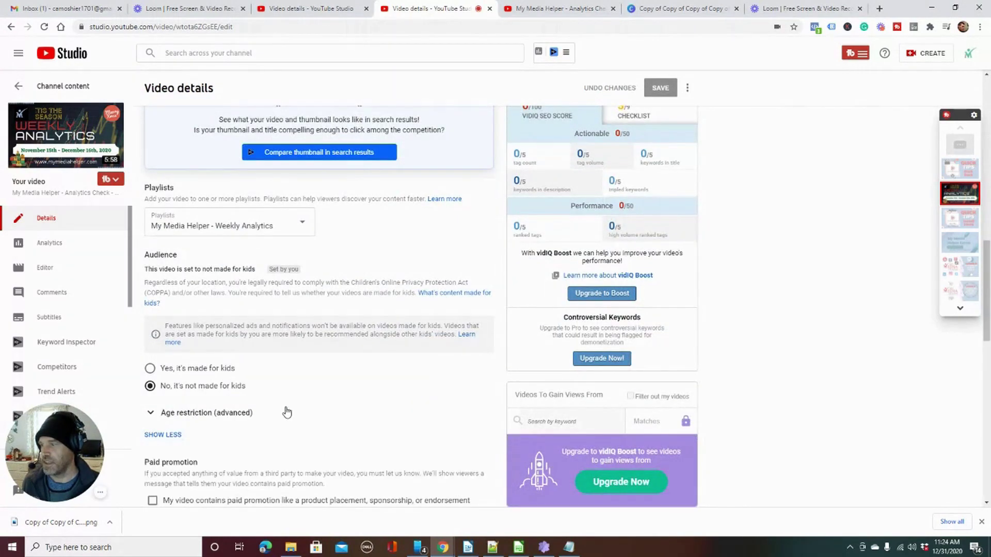
scroll(294, 403, down, 6)
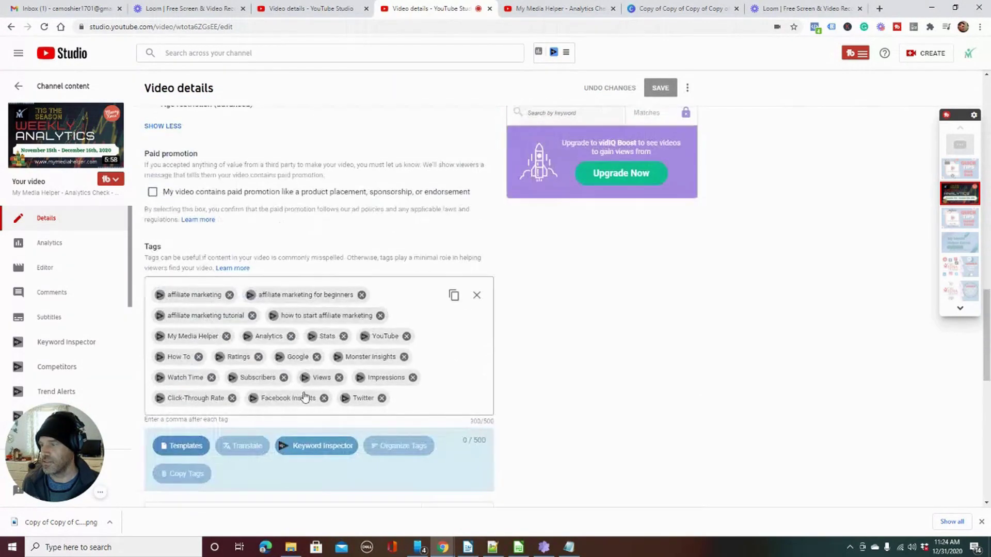
click(453, 297)
click(315, 8)
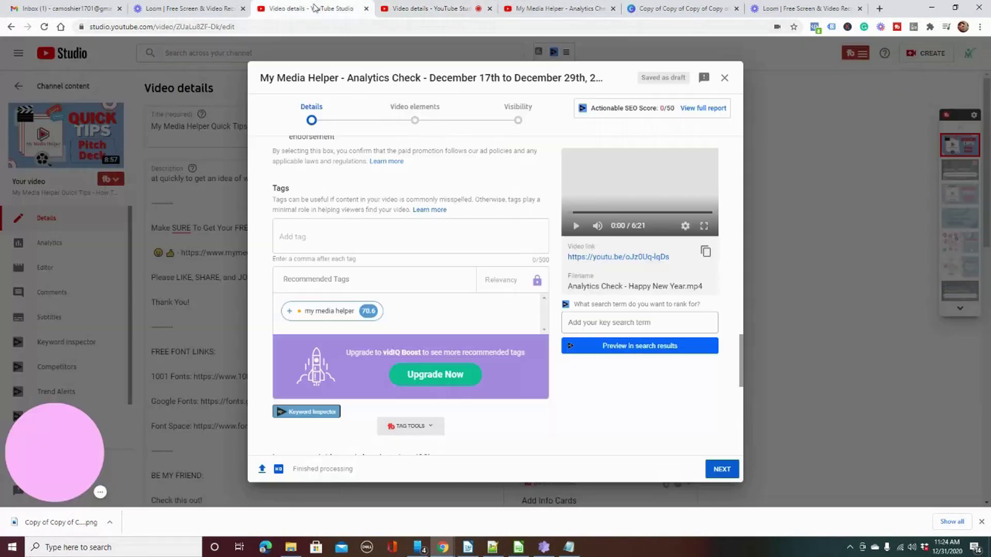
click(326, 236)
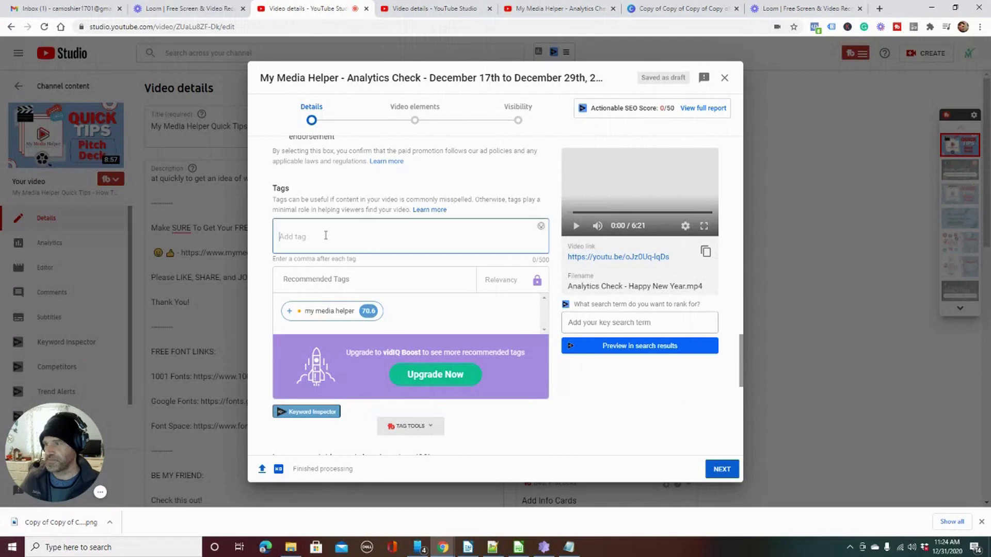
key(ctrl+v)
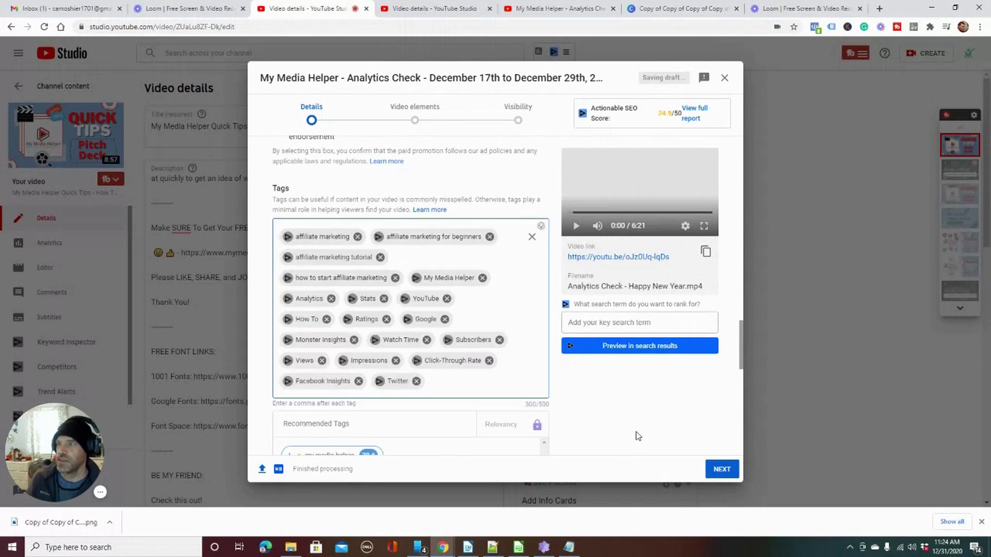
Step: Review the new video's tags and recommended tags, and check its title and description
scroll(614, 442, down, 1)
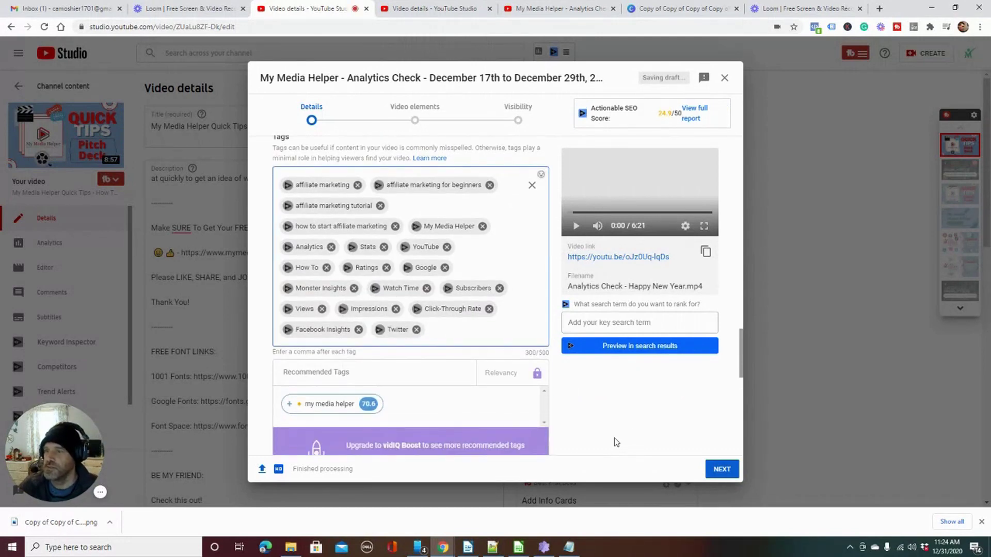
scroll(614, 442, up, 1)
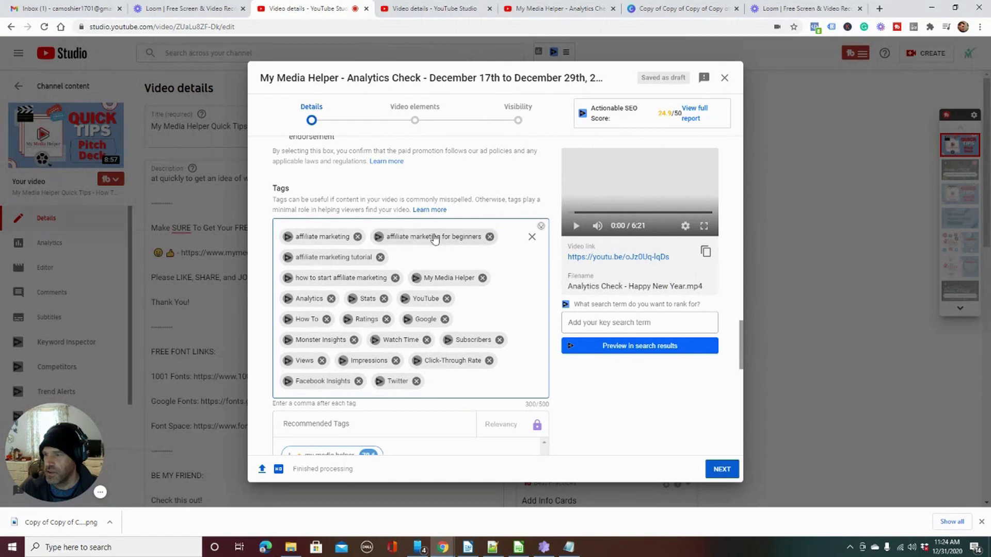
scroll(352, 383, down, 3)
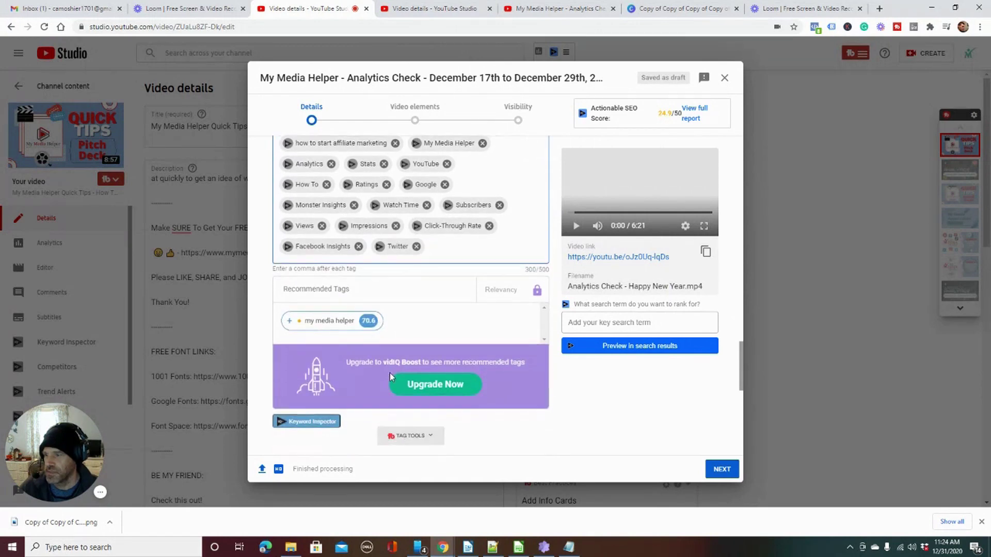
double_click(379, 281)
scroll(595, 454, up, 15)
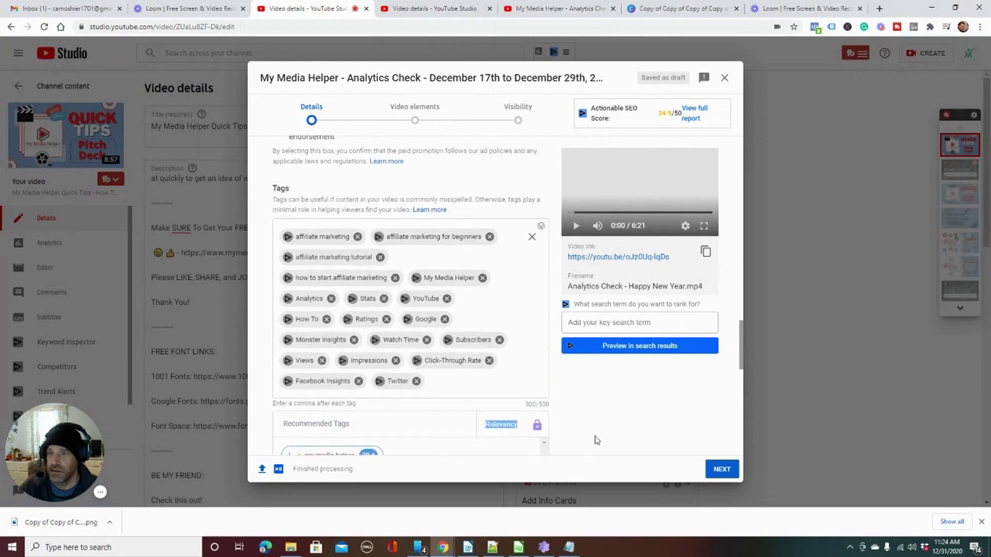
scroll(635, 335, up, 6)
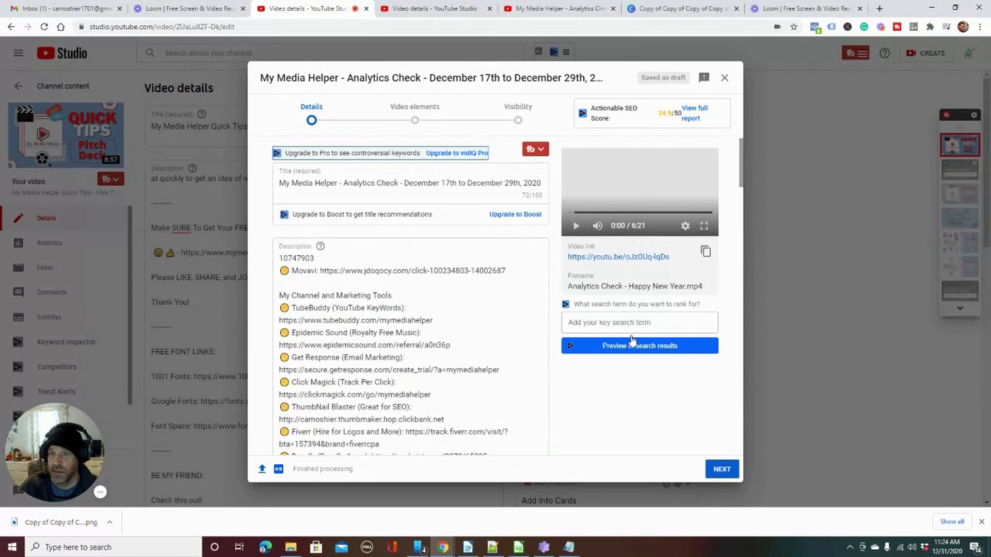
scroll(654, 318, down, 2)
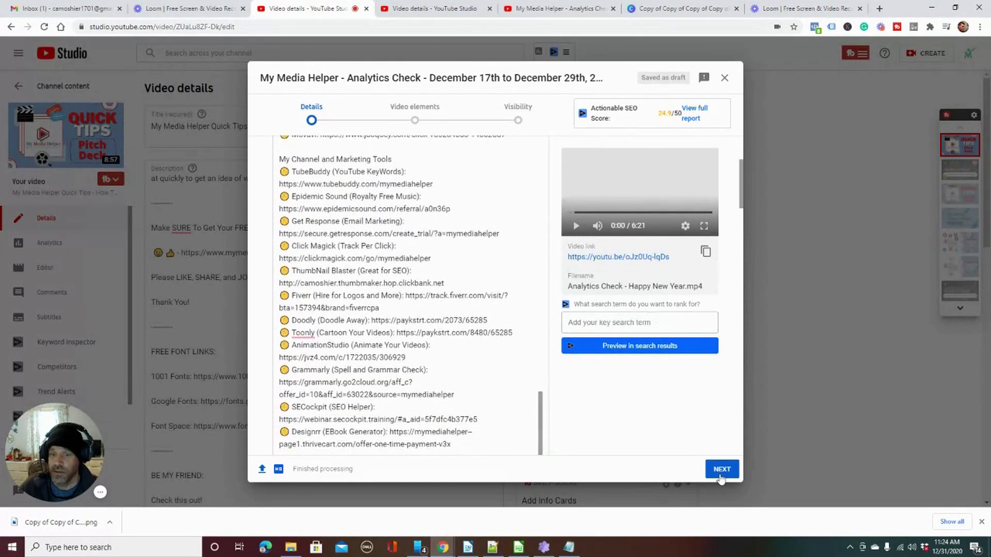
Step: Continue to the video elements and add an end screen imported from the latest video, saving it
click(721, 470)
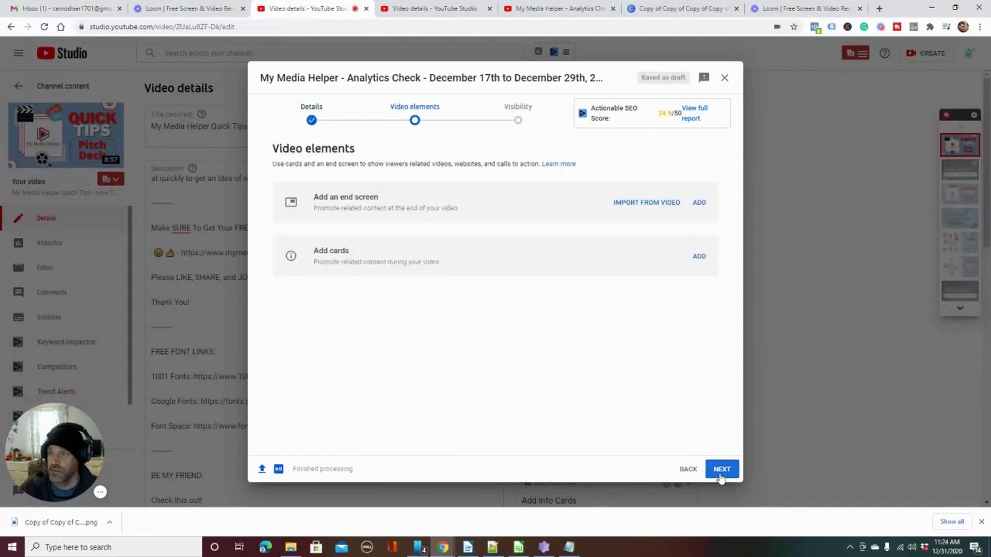
click(699, 203)
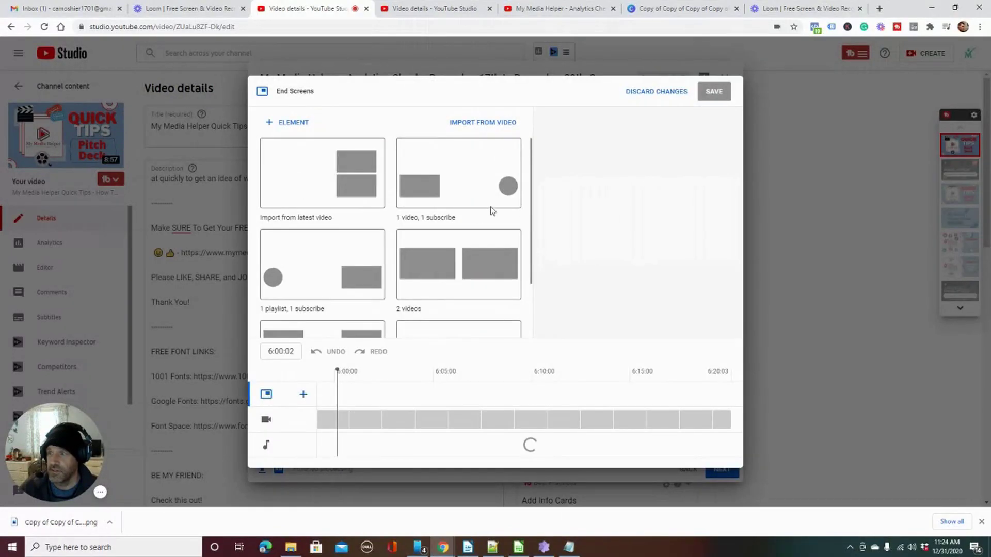
click(363, 191)
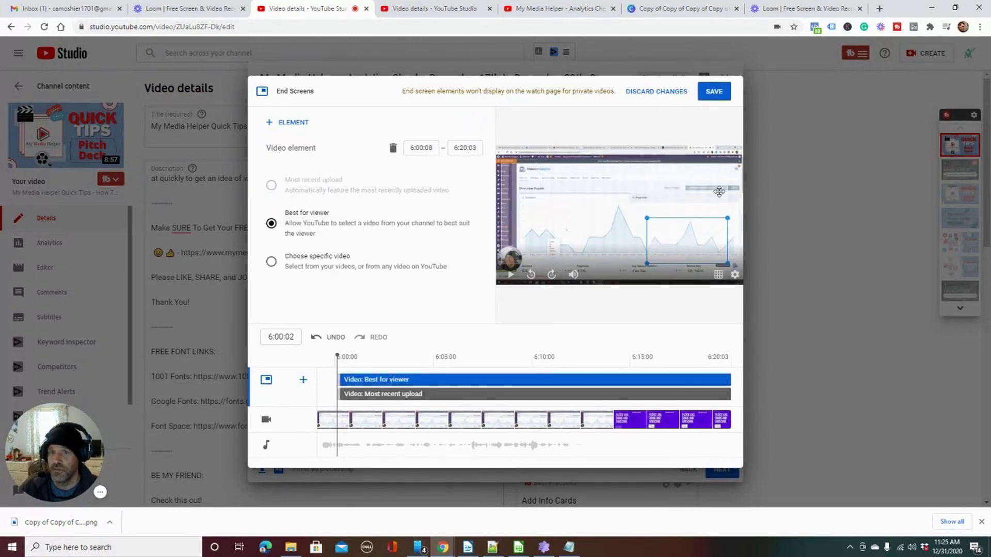
click(709, 95)
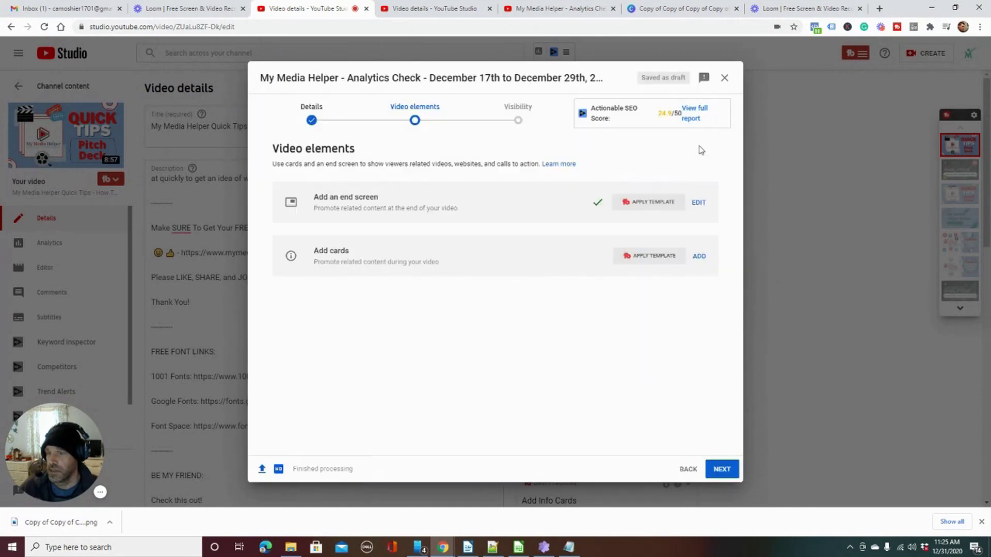
Step: Continue to the visibility settings, publish the video as Public, and close the published confirmation
click(721, 472)
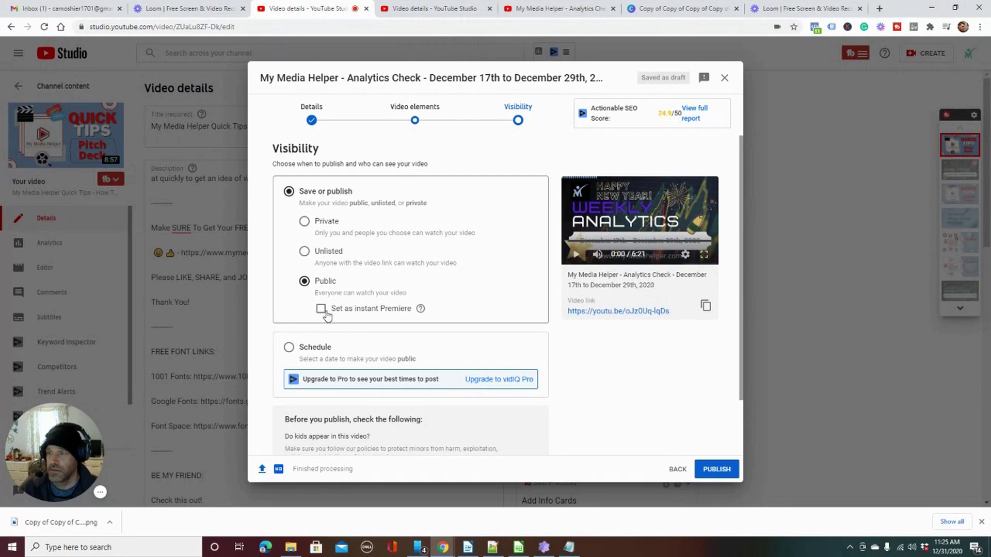
mouse_move(421, 309)
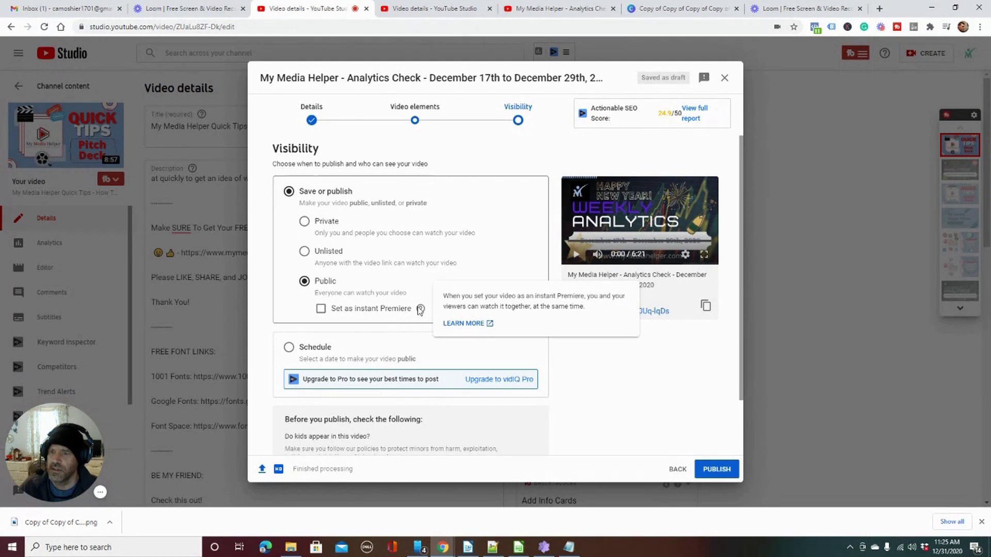
click(717, 472)
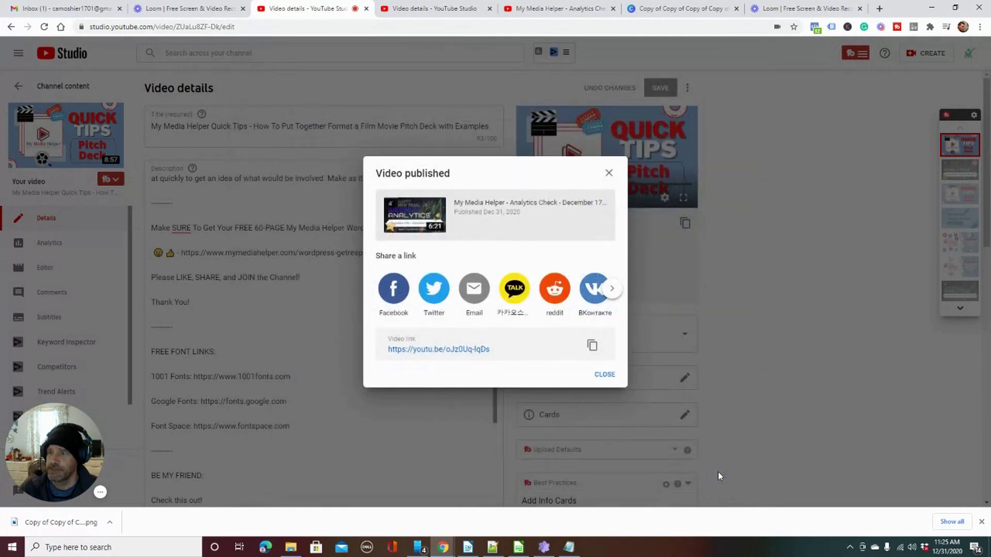
click(602, 375)
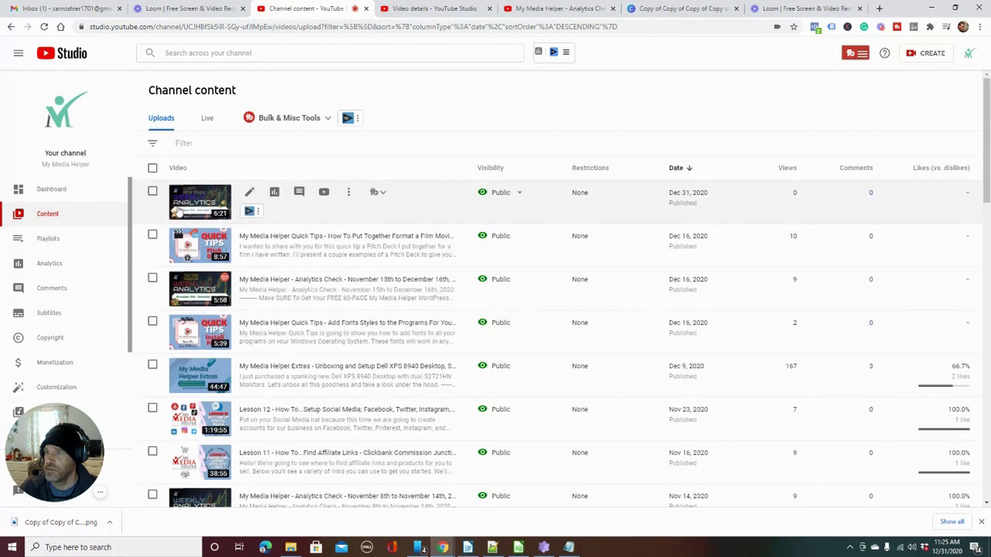
Step: Open the newly published Analytics Check video from the channel content, view its watch page, and play its opening before pausing it
click(192, 201)
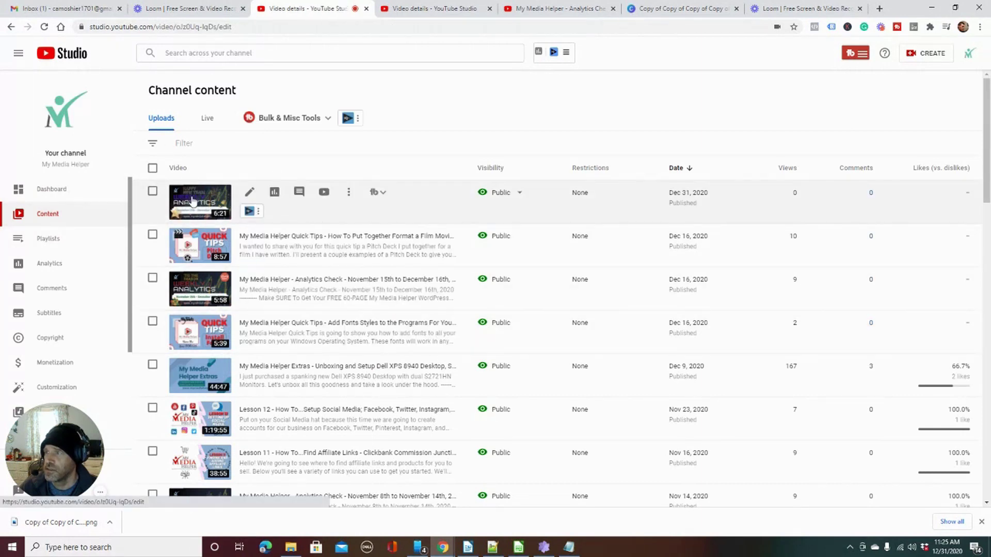
click(93, 128)
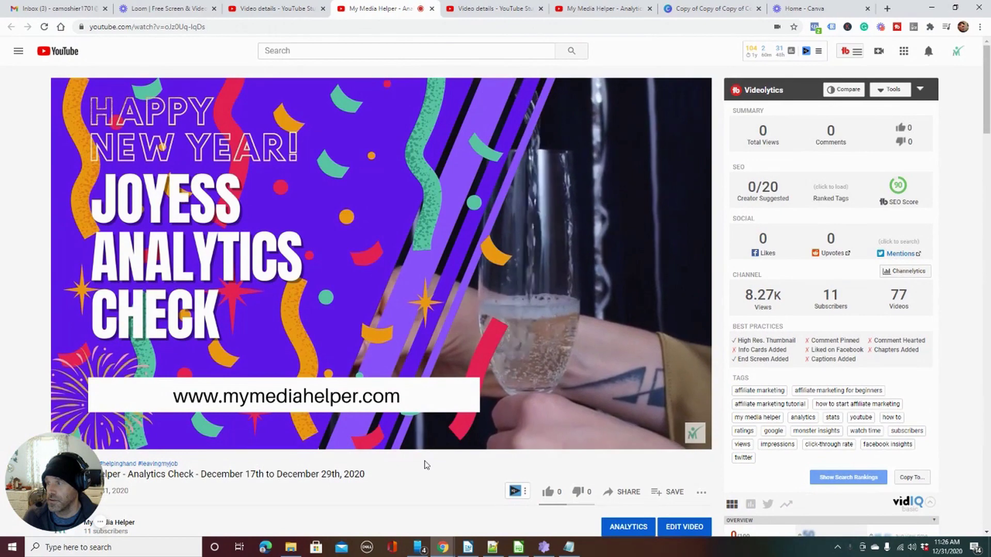
scroll(424, 464, down, 1)
scroll(425, 463, up, 2)
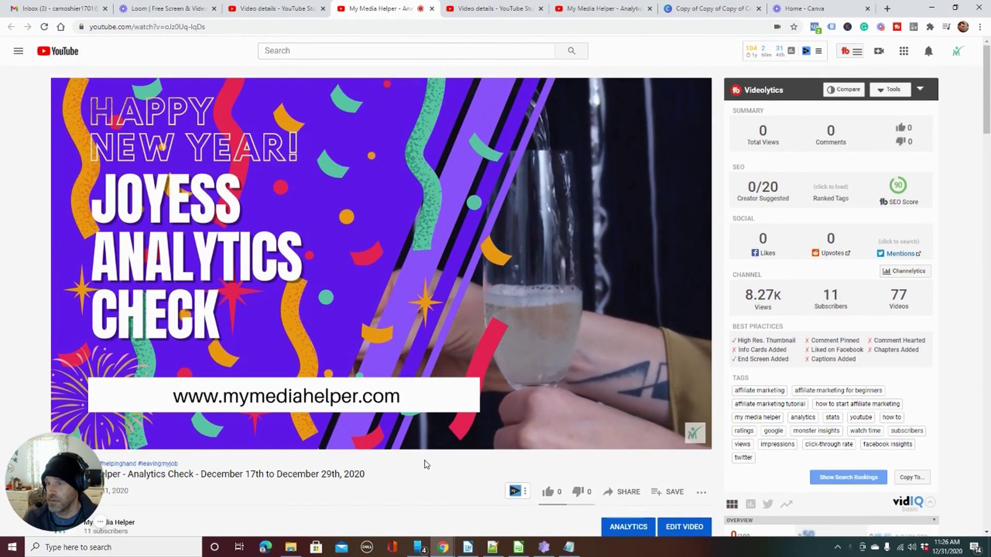
scroll(425, 463, down, 2)
scroll(425, 463, up, 2)
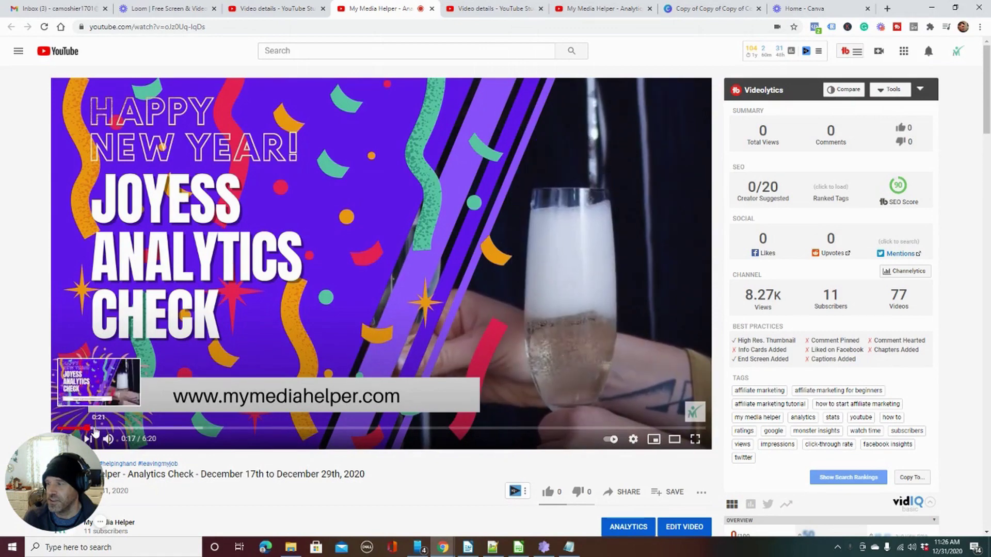
scroll(134, 392, down, 2)
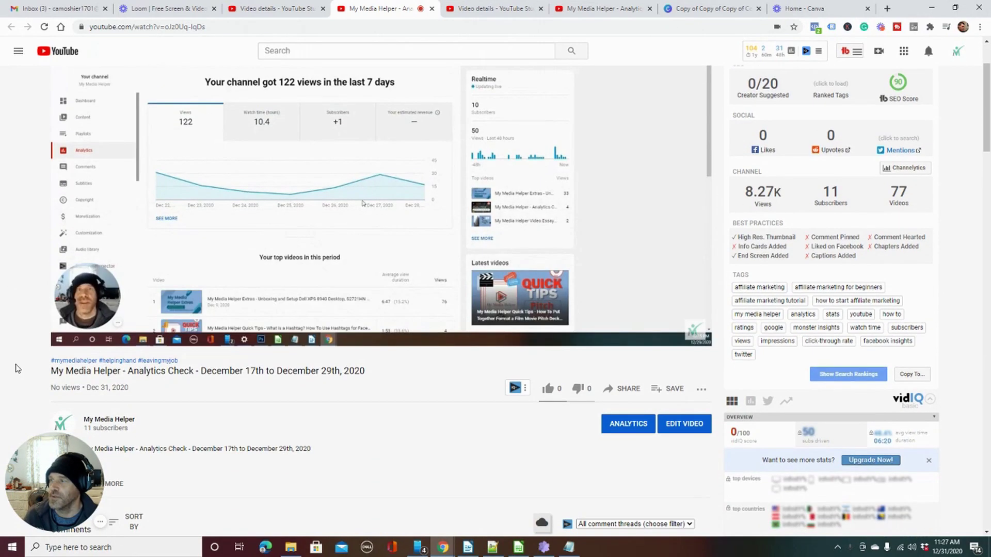
click(68, 337)
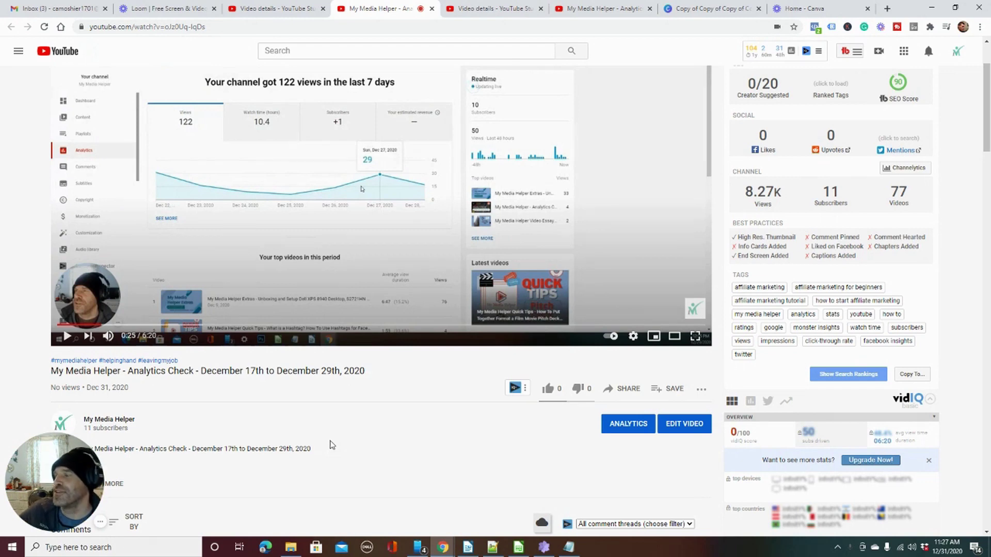
scroll(332, 445, up, 2)
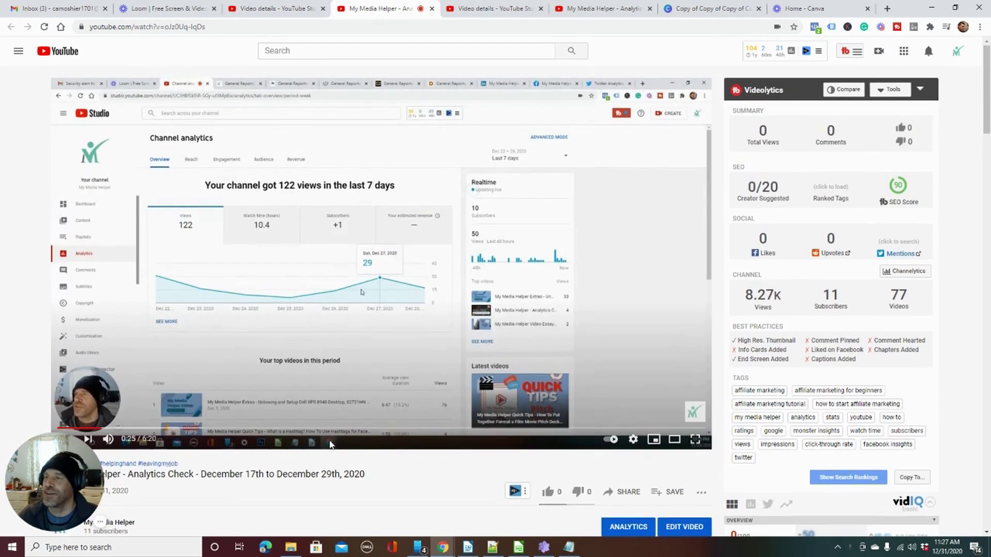
Step: Return to the new video's details in Studio and open the video in the Editor
click(274, 9)
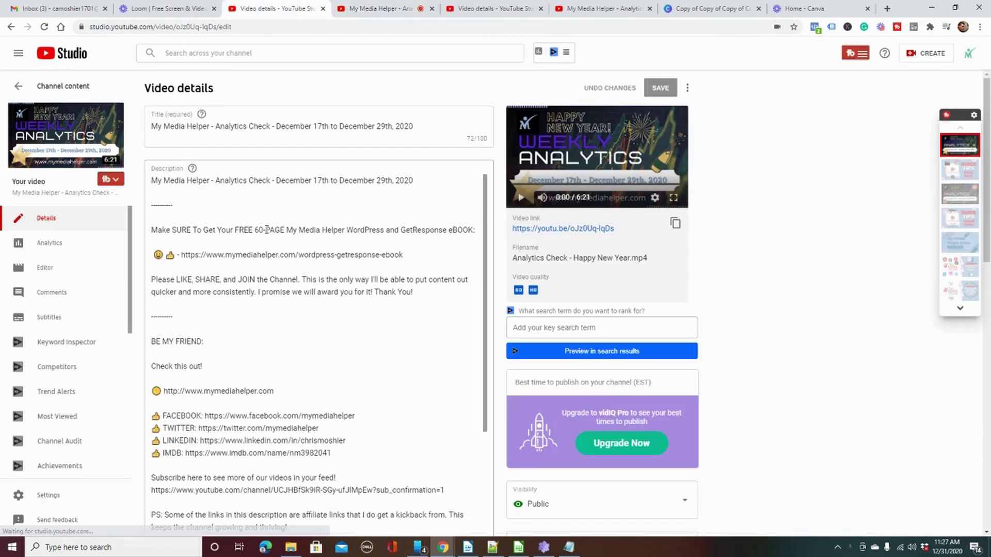
scroll(169, 283, down, 2)
scroll(95, 281, down, 2)
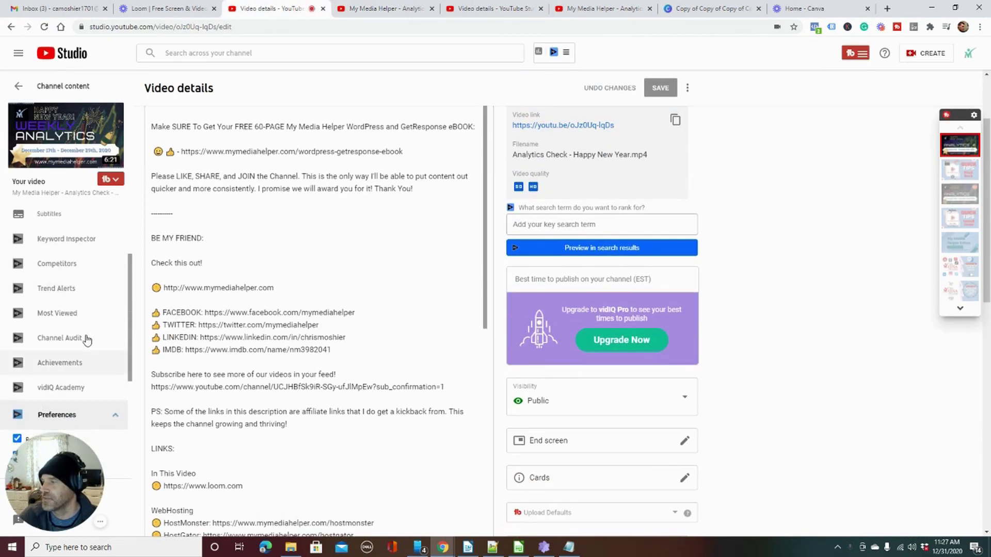
scroll(79, 220, down, 1)
scroll(118, 305, up, 2)
scroll(118, 304, up, 2)
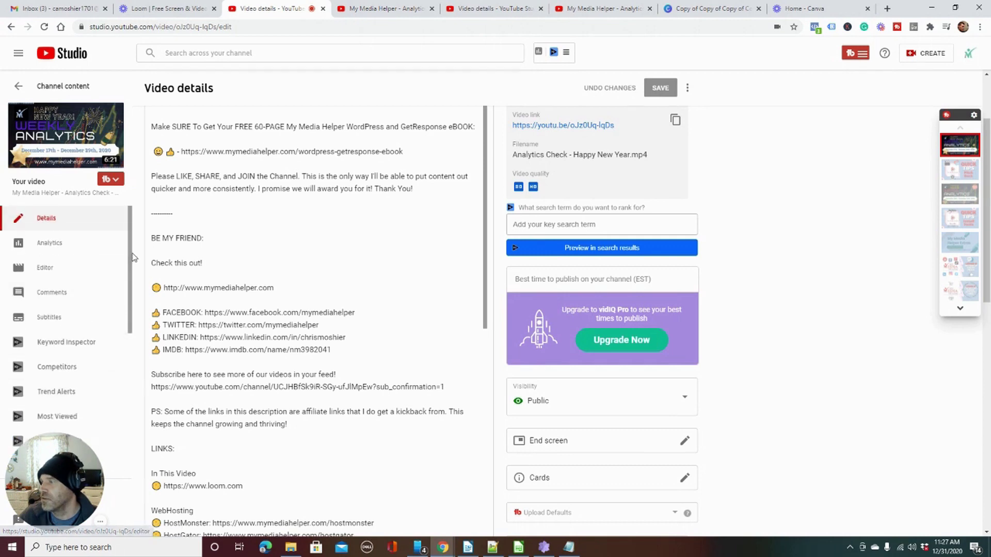
click(45, 272)
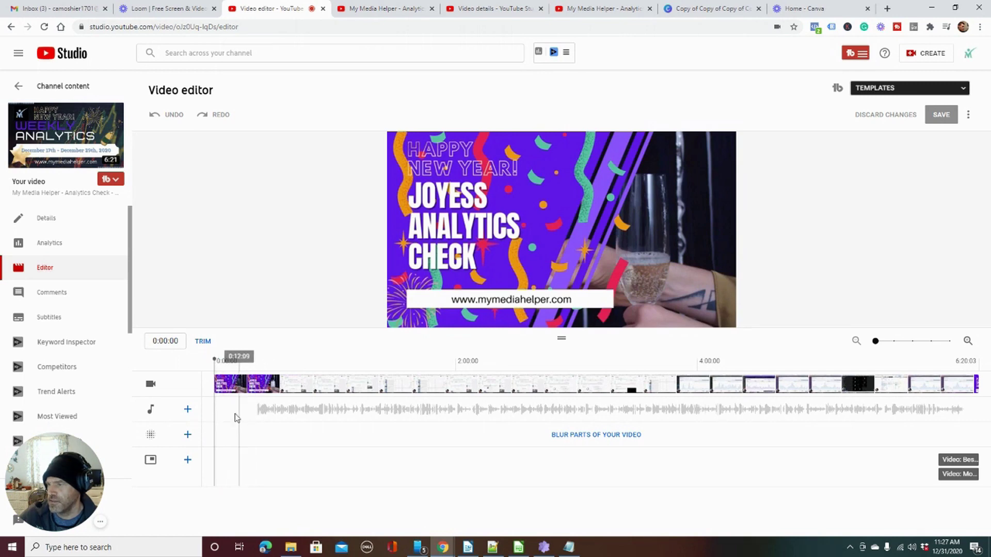
Step: Open the free music library for the video's audio track and preview songs such as 19th Floor and Yah Yah
click(188, 410)
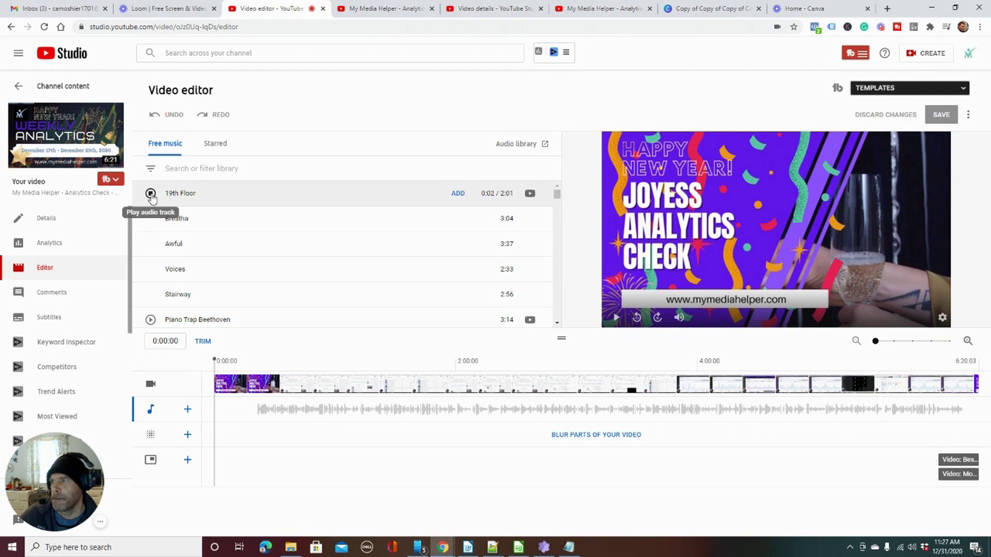
scroll(178, 314, down, 3)
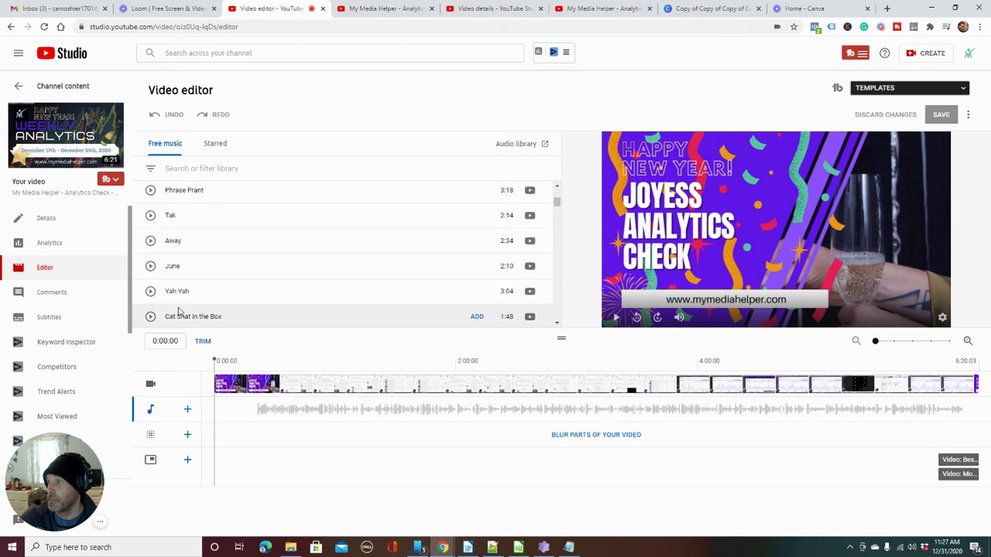
scroll(178, 311, down, 1)
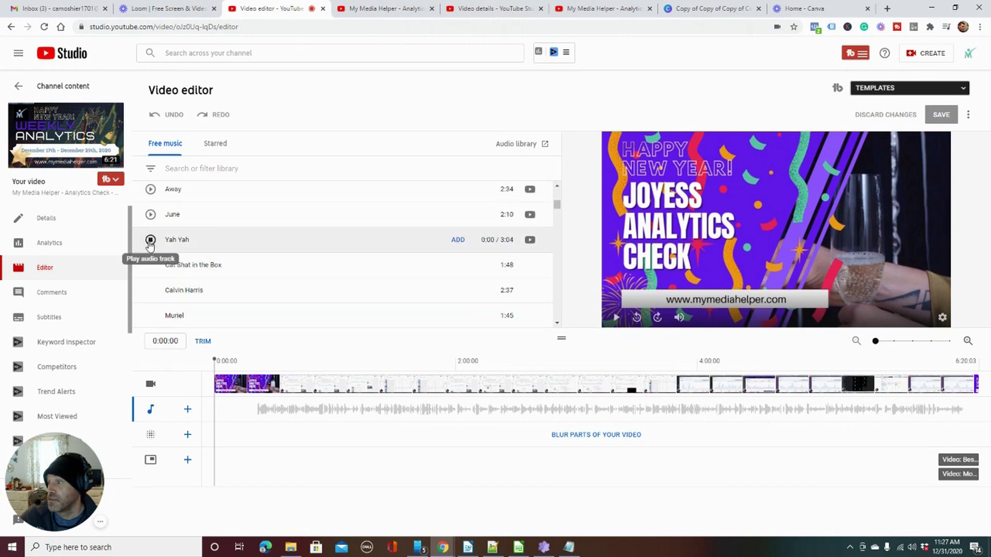
click(150, 240)
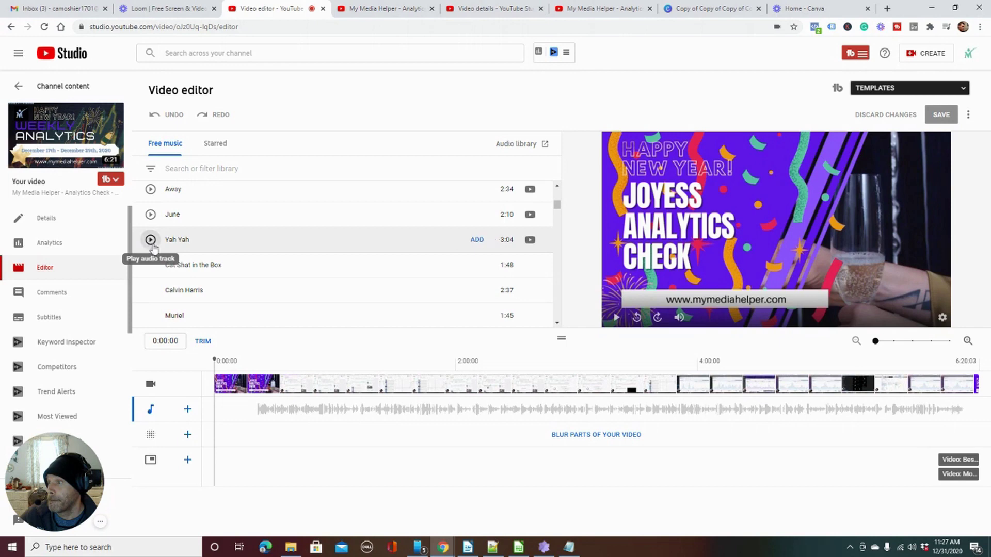
scroll(211, 281, down, 3)
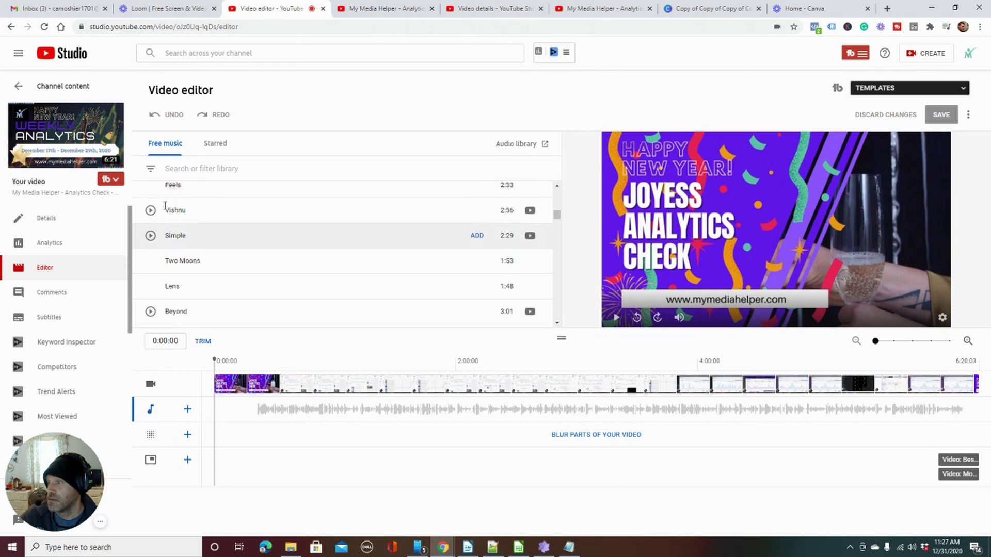